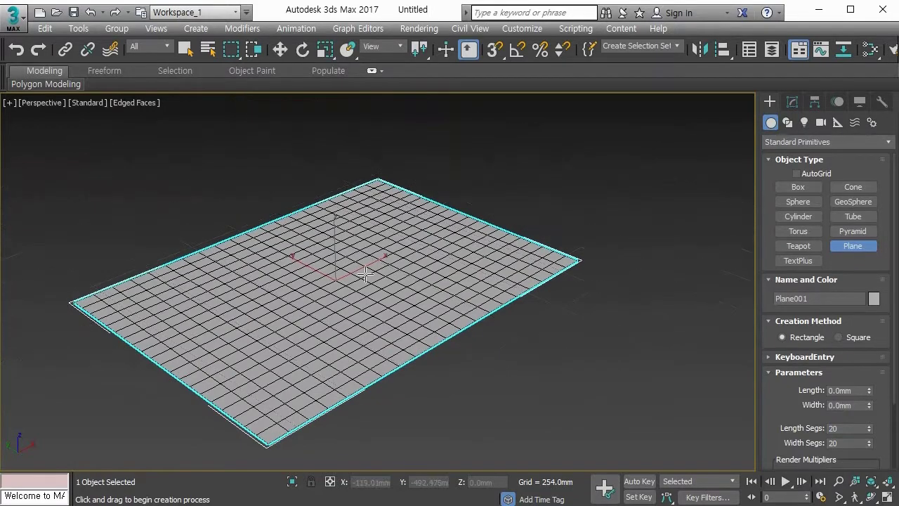
Step: Add a Bend modifier to the plane
{"action": "middle_click_drag", "start_coordinate": [365, 273], "coordinate": [398, 243]}
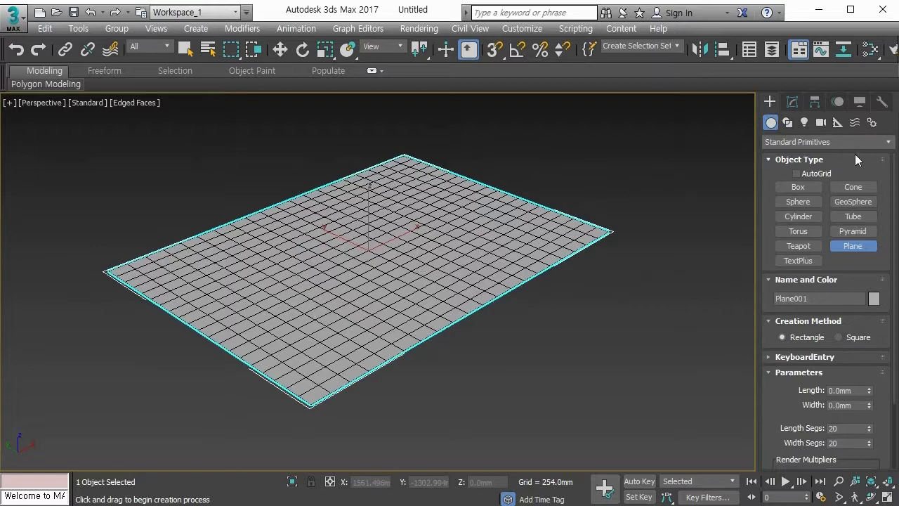
{"action": "left_click", "coordinate": [793, 103]}
{"action": "left_click", "coordinate": [802, 142]}
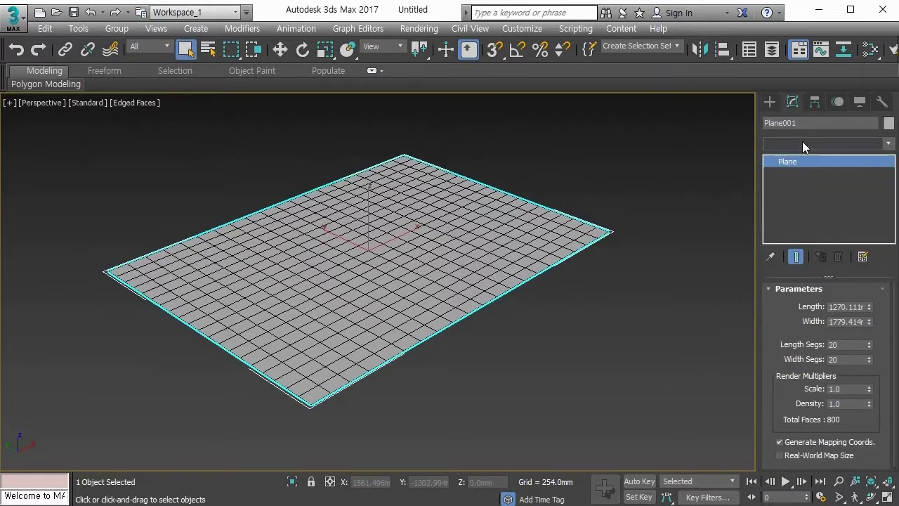
{"action": "type", "text": "bend"}
{"action": "key", "text": "Return"}
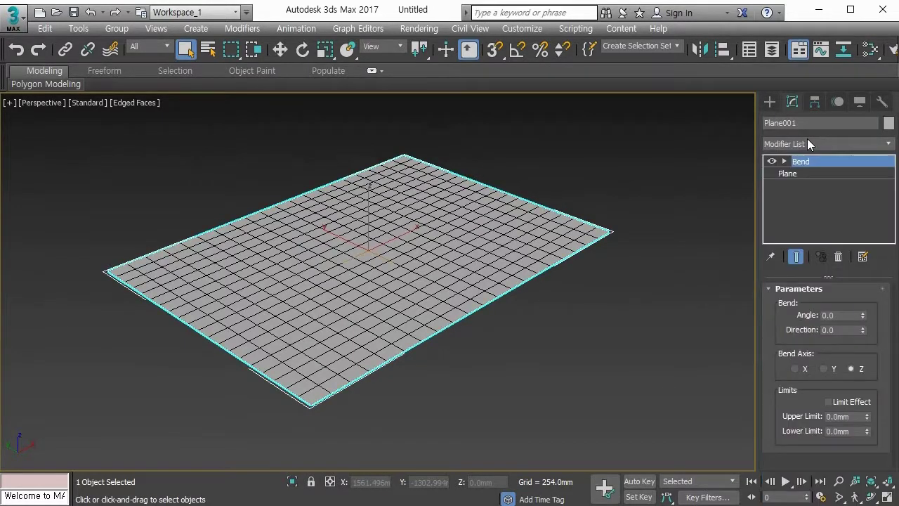
Step: Try out the bend angle, switch the bend axis to X and set the angle to 95
{"action": "middle_click_drag", "start_coordinate": [461, 341], "coordinate": [529, 332], "text": "alt"}
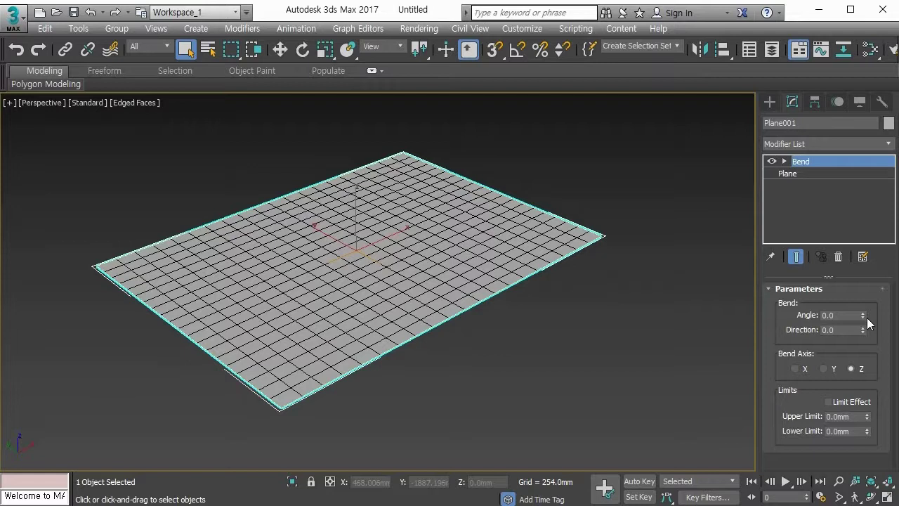
{"action": "mouse_move", "coordinate": [865, 316]}
{"action": "left_mouse_down"}
{"action": "mouse_move", "coordinate": [864, 205]}
{"action": "mouse_move", "coordinate": [863, 317]}
{"action": "left_mouse_up"}
{"action": "left_click_drag", "start_coordinate": [864, 272], "coordinate": [863, 314]}
{"action": "left_click_drag", "start_coordinate": [861, 302], "coordinate": [863, 308]}
{"action": "left_click", "coordinate": [791, 368]}
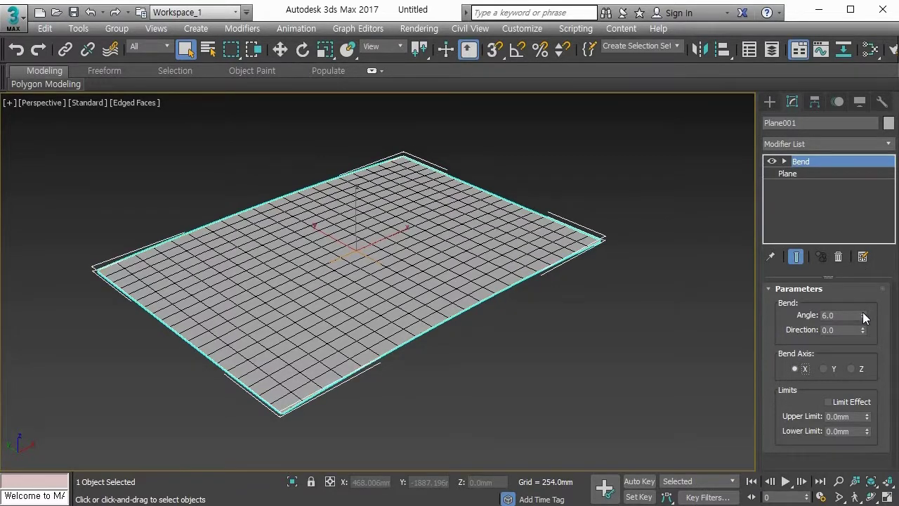
{"action": "left_click_drag", "start_coordinate": [863, 318], "coordinate": [874, 196]}
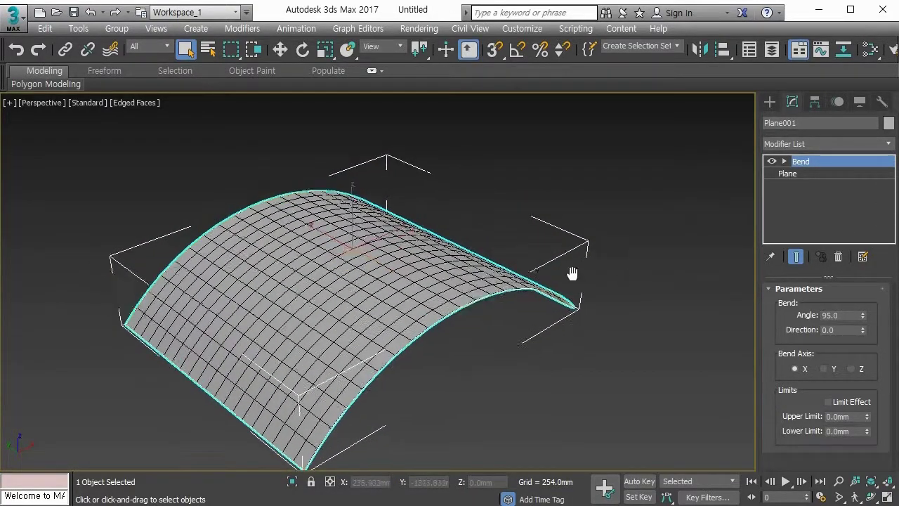
{"action": "mouse_move", "coordinate": [572, 272]}
{"action": "middle_mouse_down"}
{"action": "mouse_move", "coordinate": [571, 253]}
{"action": "mouse_move", "coordinate": [573, 263]}
{"action": "middle_mouse_up"}
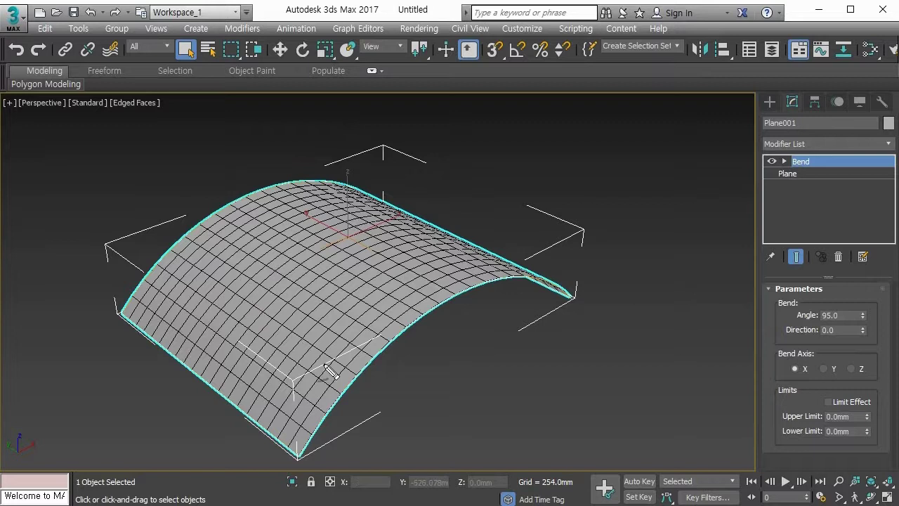
{"action": "mouse_move", "coordinate": [263, 295]}
{"action": "left_mouse_down"}
{"action": "mouse_move", "coordinate": [361, 255]}
{"action": "mouse_move", "coordinate": [460, 174]}
{"action": "left_mouse_up"}
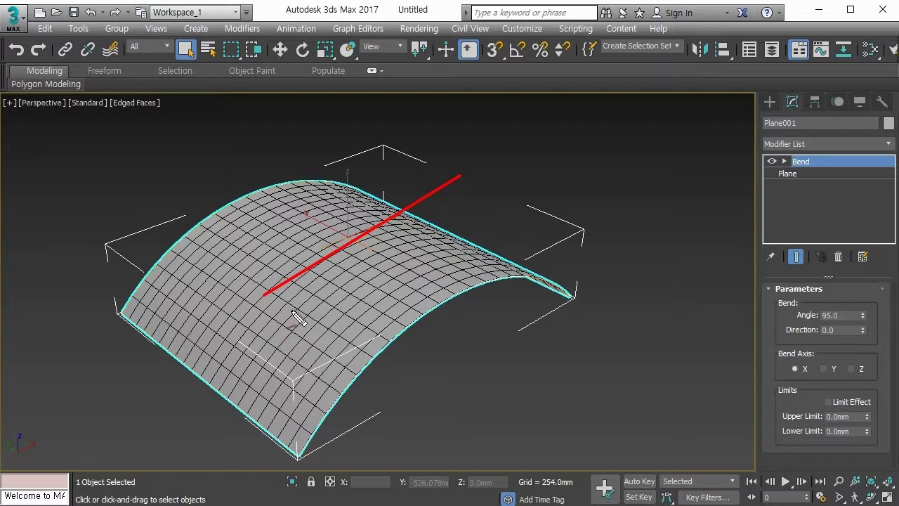
{"action": "mouse_move", "coordinate": [291, 306]}
{"action": "left_mouse_down"}
{"action": "mouse_move", "coordinate": [311, 308]}
{"action": "mouse_move", "coordinate": [337, 341]}
{"action": "mouse_move", "coordinate": [220, 305]}
{"action": "left_mouse_up"}
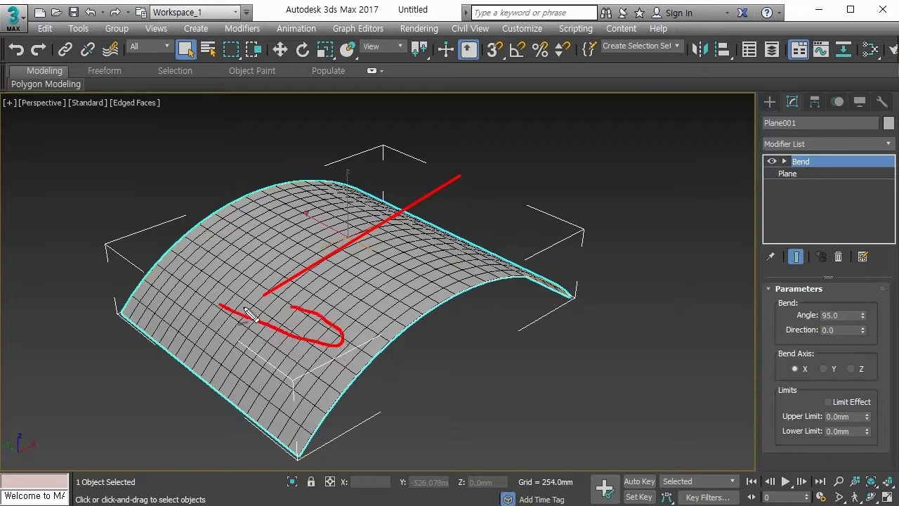
{"action": "mouse_move", "coordinate": [296, 308]}
{"action": "left_mouse_down"}
{"action": "mouse_move", "coordinate": [301, 239]}
{"action": "mouse_move", "coordinate": [447, 226]}
{"action": "mouse_move", "coordinate": [458, 205]}
{"action": "mouse_move", "coordinate": [382, 167]}
{"action": "mouse_move", "coordinate": [278, 166]}
{"action": "mouse_move", "coordinate": [256, 204]}
{"action": "left_mouse_up"}
{"action": "mouse_move", "coordinate": [425, 181]}
{"action": "left_mouse_down"}
{"action": "mouse_move", "coordinate": [367, 147]}
{"action": "mouse_move", "coordinate": [317, 137]}
{"action": "mouse_move", "coordinate": [237, 168]}
{"action": "mouse_move", "coordinate": [234, 187]}
{"action": "left_mouse_up"}
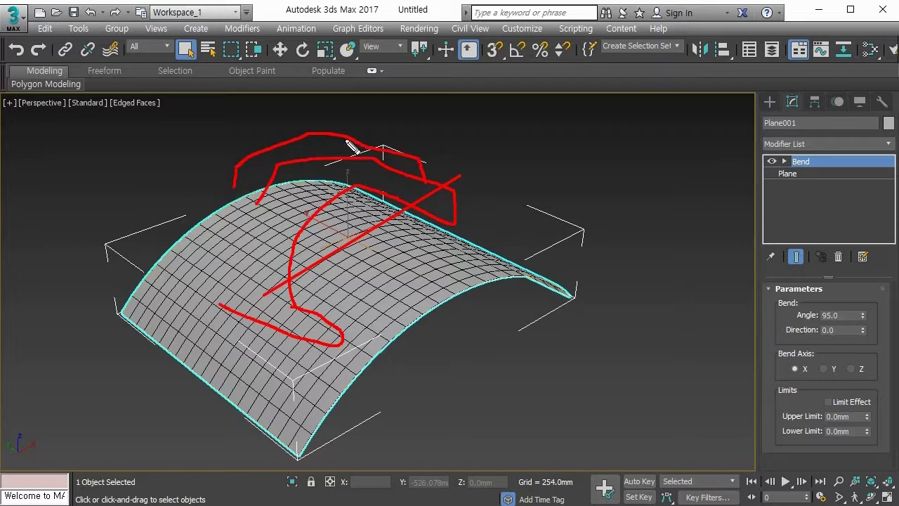
{"action": "mouse_move", "coordinate": [380, 149]}
{"action": "left_mouse_down"}
{"action": "mouse_move", "coordinate": [302, 135]}
{"action": "mouse_move", "coordinate": [257, 150]}
{"action": "mouse_move", "coordinate": [242, 169]}
{"action": "left_mouse_up"}
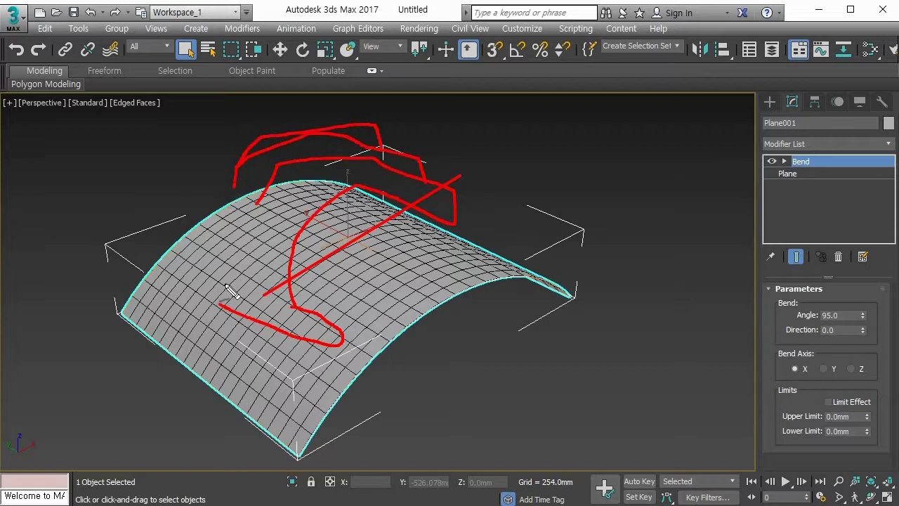
{"action": "mouse_move", "coordinate": [325, 330]}
{"action": "left_mouse_down"}
{"action": "mouse_move", "coordinate": [314, 324]}
{"action": "mouse_move", "coordinate": [317, 345]}
{"action": "left_mouse_up"}
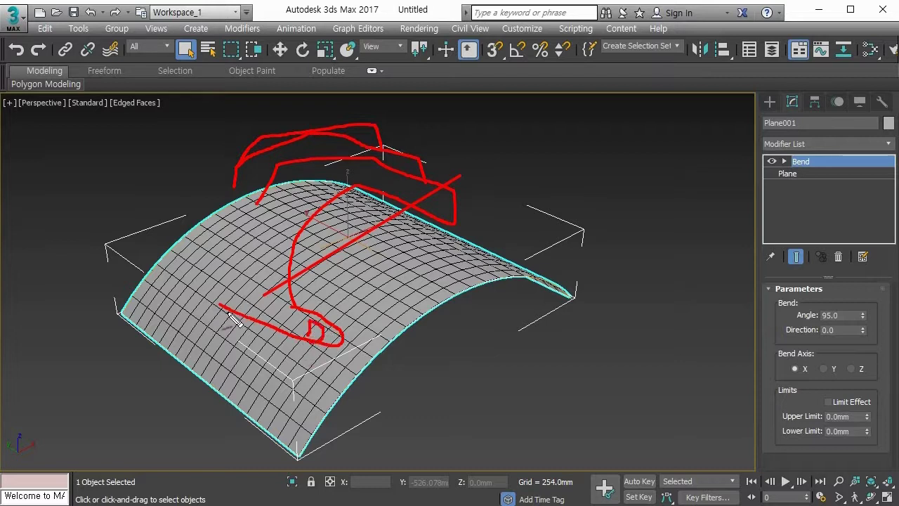
{"action": "left_click_drag", "start_coordinate": [215, 295], "coordinate": [163, 231]}
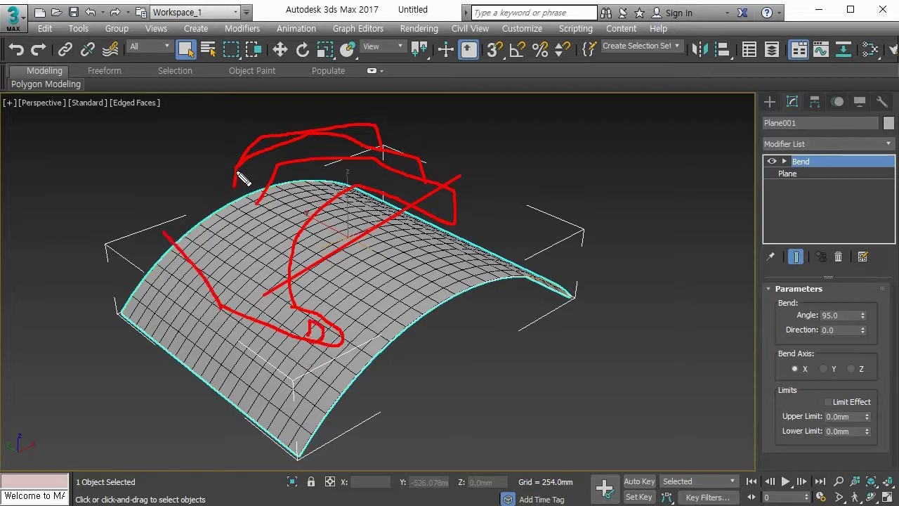
{"action": "left_click_drag", "start_coordinate": [239, 180], "coordinate": [171, 216]}
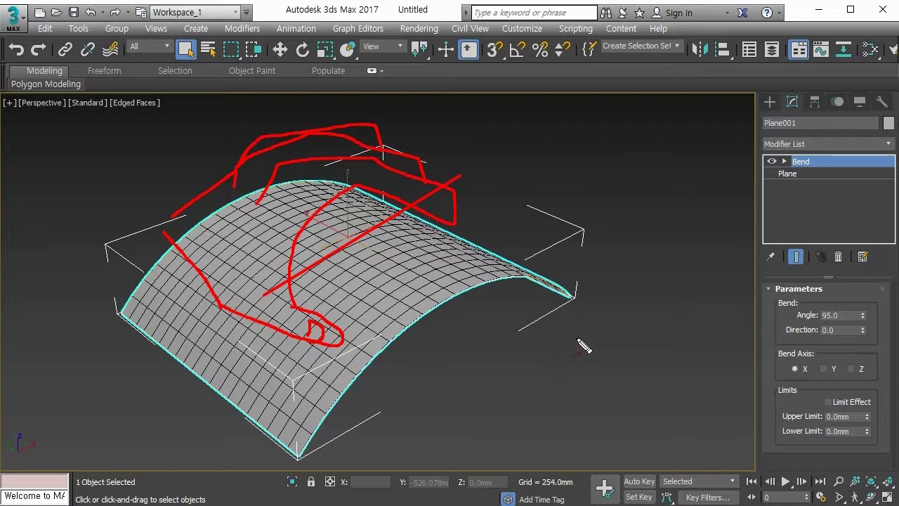
{"action": "key", "text": "Escape"}
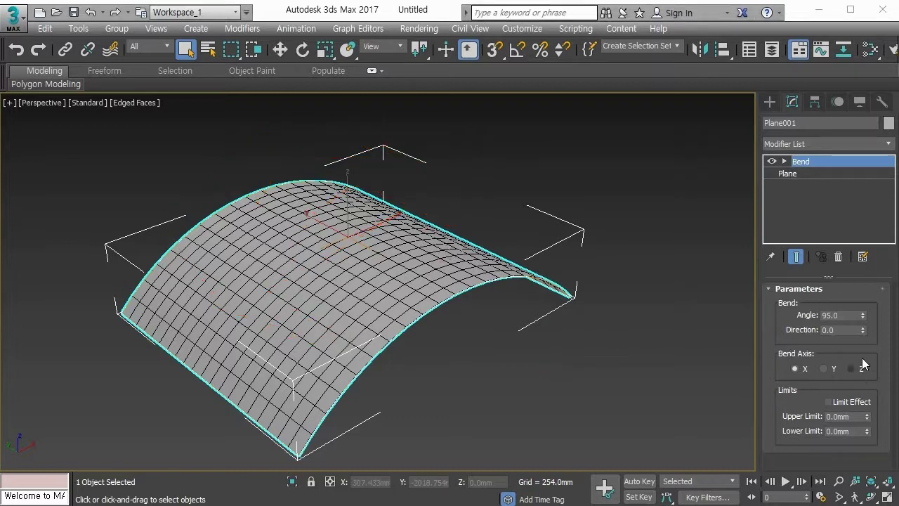
Step: Set the bend angle to 80.5 and try out different bend directions
{"action": "left_click_drag", "start_coordinate": [864, 317], "coordinate": [810, 338]}
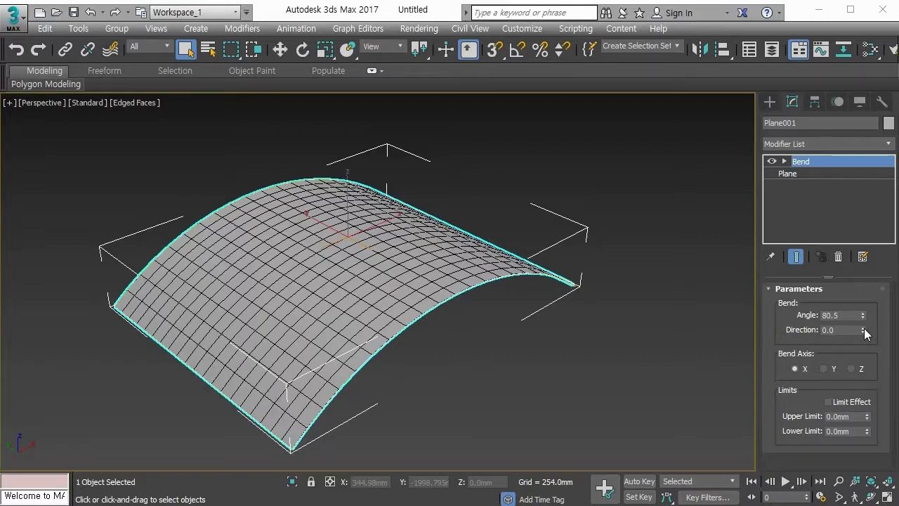
{"action": "left_click_drag", "start_coordinate": [864, 334], "coordinate": [878, 315]}
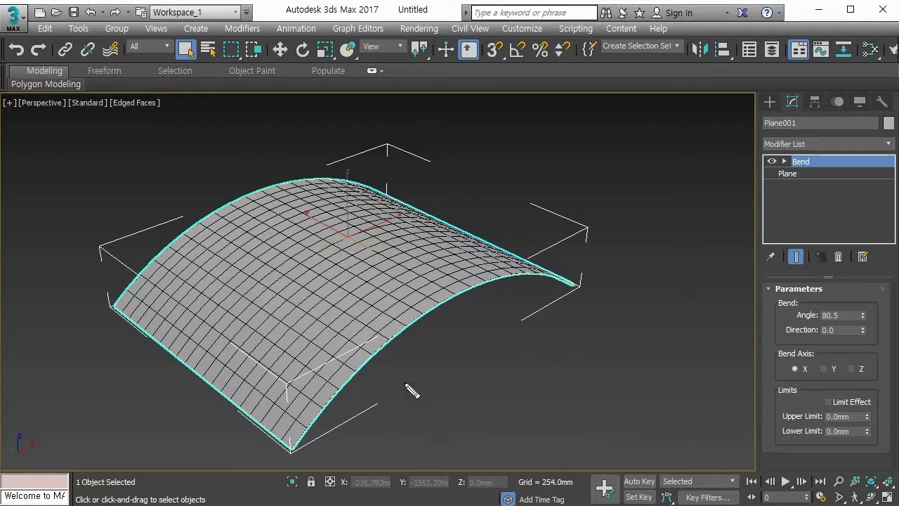
{"action": "mouse_move", "coordinate": [288, 276]}
{"action": "left_mouse_down"}
{"action": "mouse_move", "coordinate": [411, 220]}
{"action": "mouse_move", "coordinate": [426, 202]}
{"action": "left_mouse_up"}
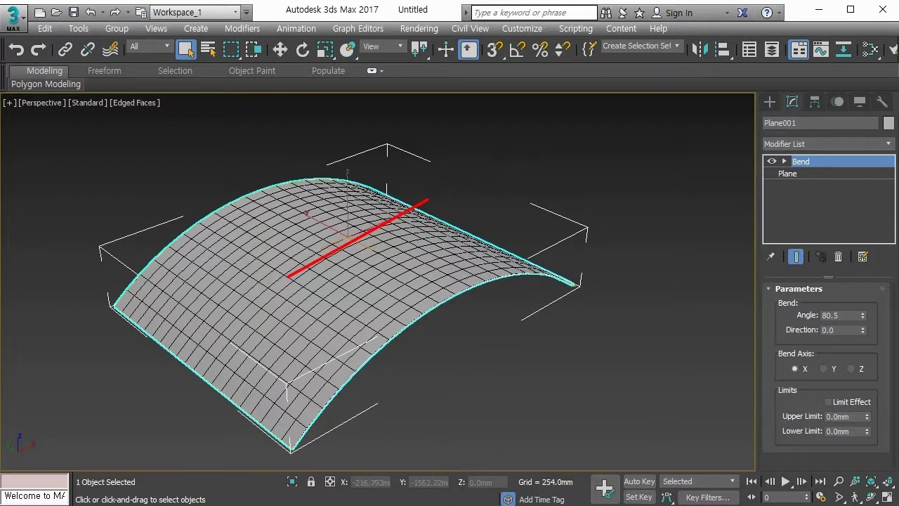
{"action": "left_click_drag", "start_coordinate": [454, 186], "coordinate": [453, 204]}
{"action": "mouse_move", "coordinate": [407, 247]}
{"action": "left_mouse_down"}
{"action": "mouse_move", "coordinate": [232, 250]}
{"action": "mouse_move", "coordinate": [317, 210]}
{"action": "mouse_move", "coordinate": [306, 237]}
{"action": "left_mouse_up"}
{"action": "left_click_drag", "start_coordinate": [320, 148], "coordinate": [320, 188]}
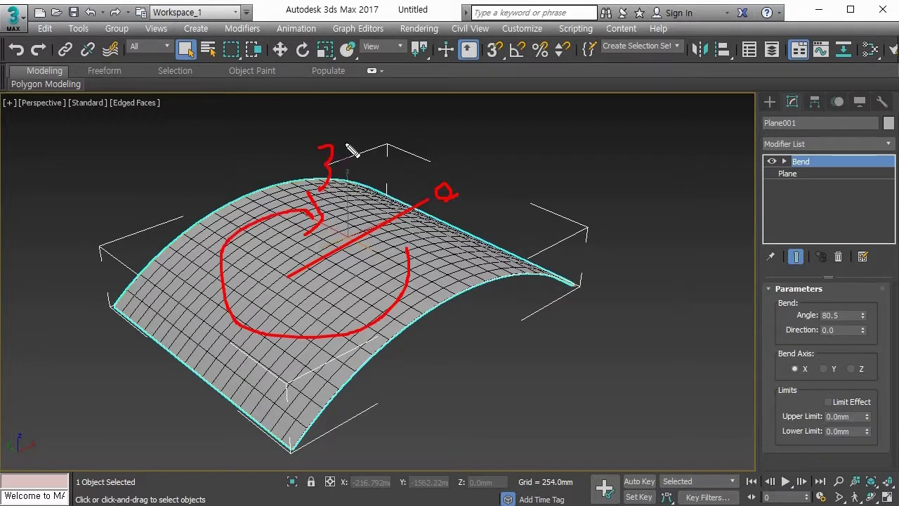
{"action": "mouse_move", "coordinate": [351, 145]}
{"action": "left_mouse_down"}
{"action": "mouse_move", "coordinate": [341, 176]}
{"action": "mouse_move", "coordinate": [374, 171]}
{"action": "left_mouse_up"}
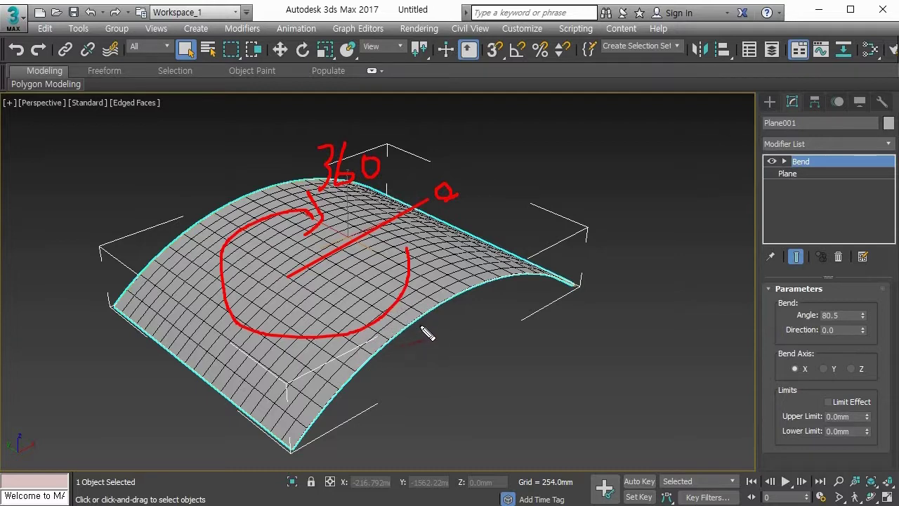
{"action": "key", "text": "Escape"}
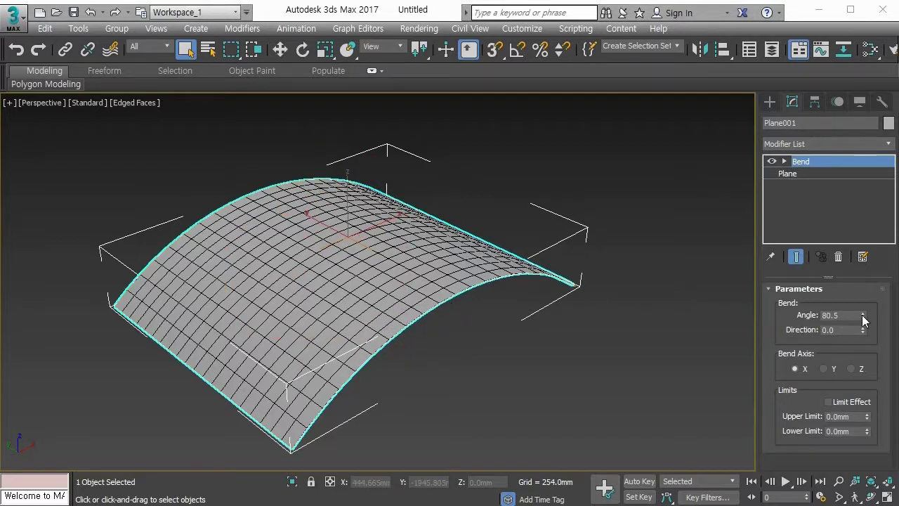
Step: Set the bend direction to 40 and increase the bend angle to 172.5
{"action": "left_click_drag", "start_coordinate": [863, 316], "coordinate": [827, 257]}
{"action": "middle_click_drag", "start_coordinate": [604, 304], "coordinate": [592, 298]}
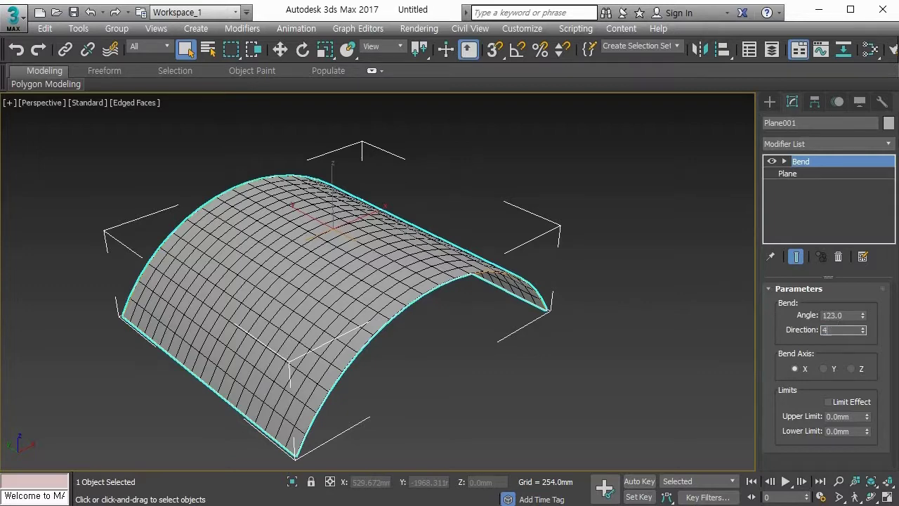
{"action": "type", "text": "0"}
{"action": "key", "text": "Return"}
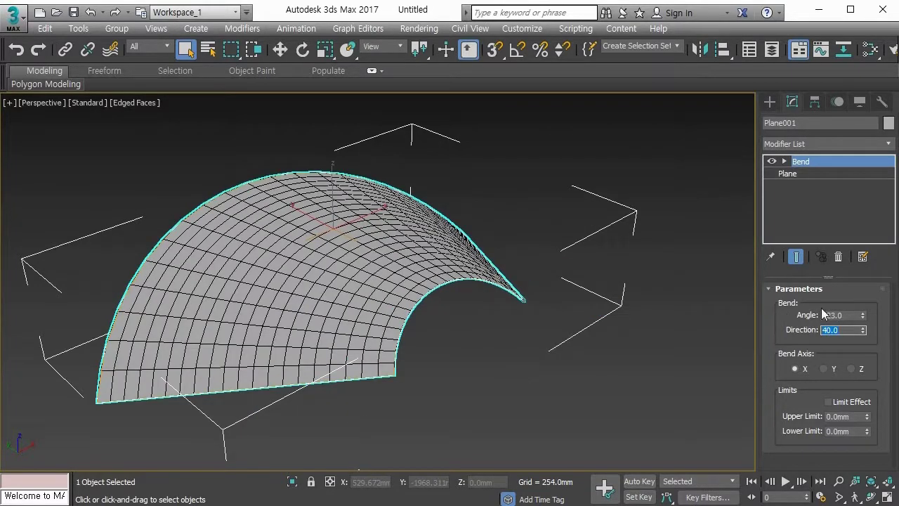
{"action": "left_click_drag", "start_coordinate": [862, 315], "coordinate": [864, 250]}
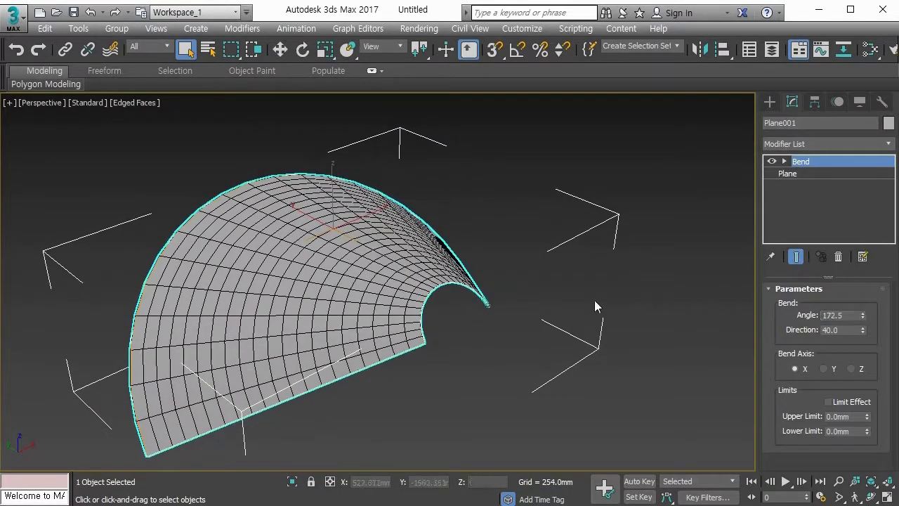
{"action": "middle_click_drag", "start_coordinate": [443, 299], "coordinate": [476, 297]}
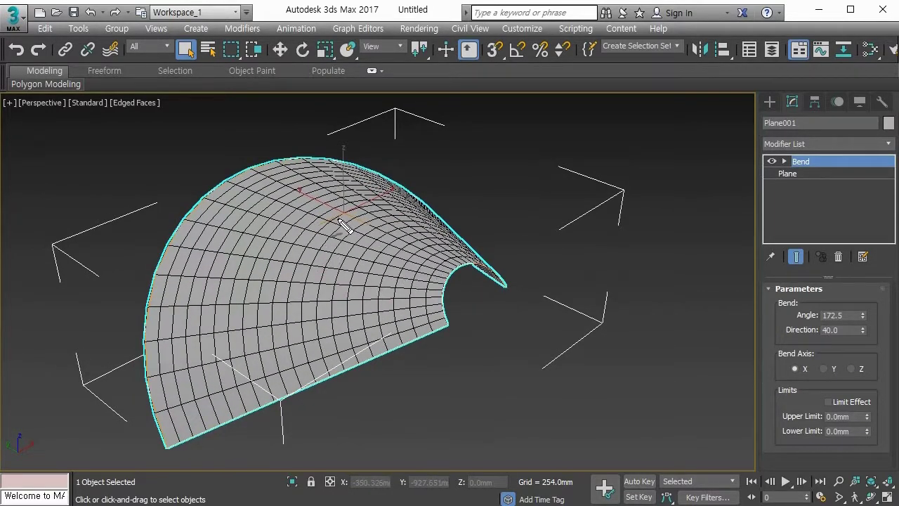
{"action": "mouse_move", "coordinate": [314, 239]}
{"action": "left_mouse_down"}
{"action": "mouse_move", "coordinate": [397, 189]}
{"action": "mouse_move", "coordinate": [404, 209]}
{"action": "left_mouse_up"}
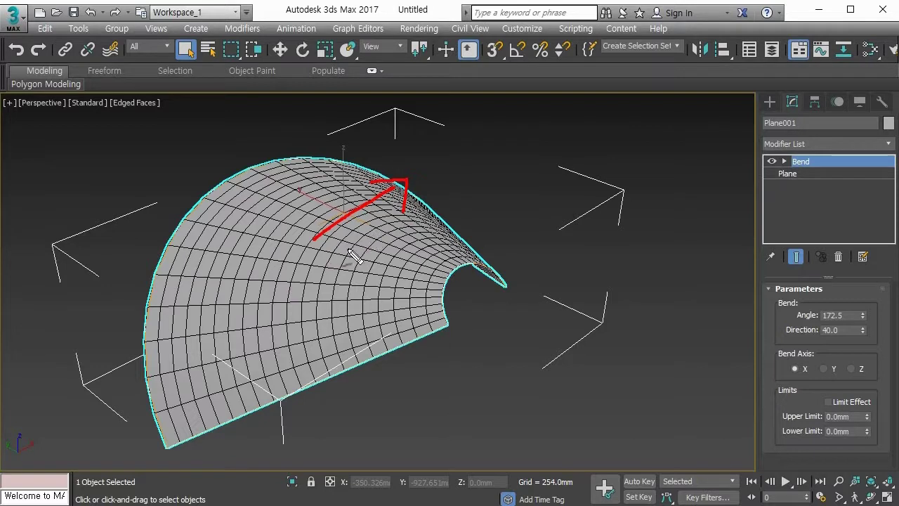
{"action": "mouse_move", "coordinate": [326, 251]}
{"action": "left_mouse_down"}
{"action": "mouse_move", "coordinate": [420, 246]}
{"action": "mouse_move", "coordinate": [423, 238]}
{"action": "mouse_move", "coordinate": [405, 265]}
{"action": "left_mouse_up"}
{"action": "mouse_move", "coordinate": [467, 230]}
{"action": "left_mouse_down"}
{"action": "mouse_move", "coordinate": [491, 242]}
{"action": "mouse_move", "coordinate": [477, 264]}
{"action": "left_mouse_up"}
{"action": "mouse_move", "coordinate": [523, 223]}
{"action": "left_mouse_down"}
{"action": "mouse_move", "coordinate": [538, 231]}
{"action": "mouse_move", "coordinate": [540, 221]}
{"action": "left_mouse_up"}
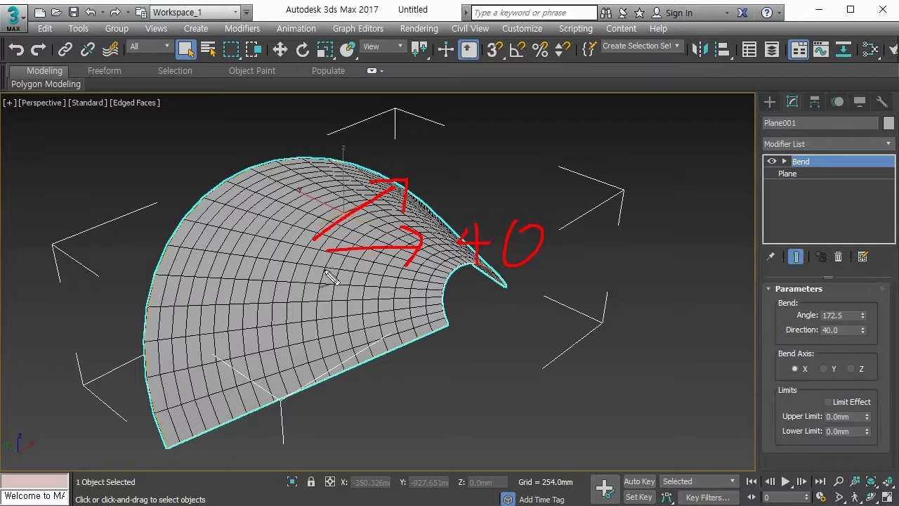
{"action": "key", "text": "Escape"}
Step: Reset the bend direction to 0 and bend the plane along the Y axis with an angle of 90
{"action": "mouse_move", "coordinate": [337, 257]}
{"action": "middle_mouse_down", "text": "alt"}
{"action": "mouse_move", "coordinate": [402, 198]}
{"action": "mouse_move", "coordinate": [436, 202]}
{"action": "mouse_move", "coordinate": [343, 260]}
{"action": "mouse_move", "coordinate": [372, 260]}
{"action": "middle_mouse_up", "text": "alt"}
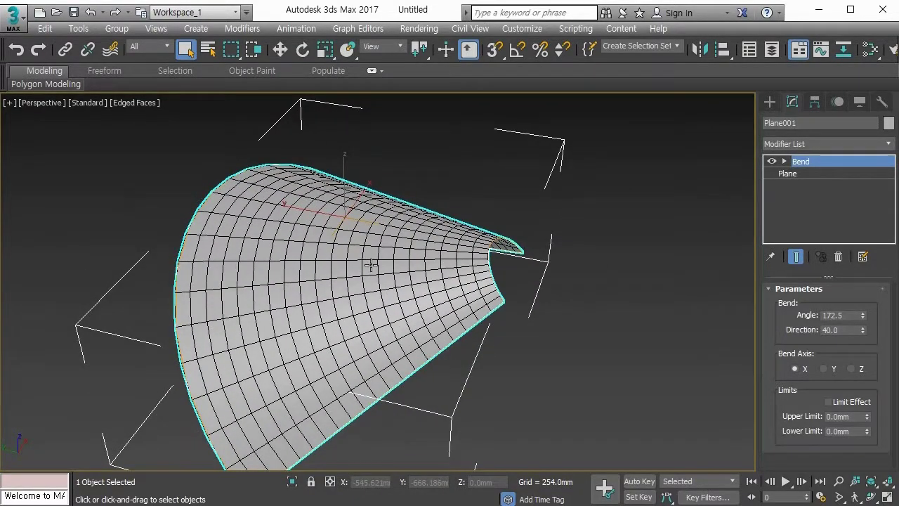
{"action": "middle_click_drag", "start_coordinate": [382, 273], "coordinate": [363, 263], "text": "alt"}
{"action": "middle_click_drag", "start_coordinate": [423, 225], "coordinate": [415, 281], "text": "alt"}
{"action": "scroll", "coordinate": [416, 282], "scroll_direction": "down", "scroll_amount": 5}
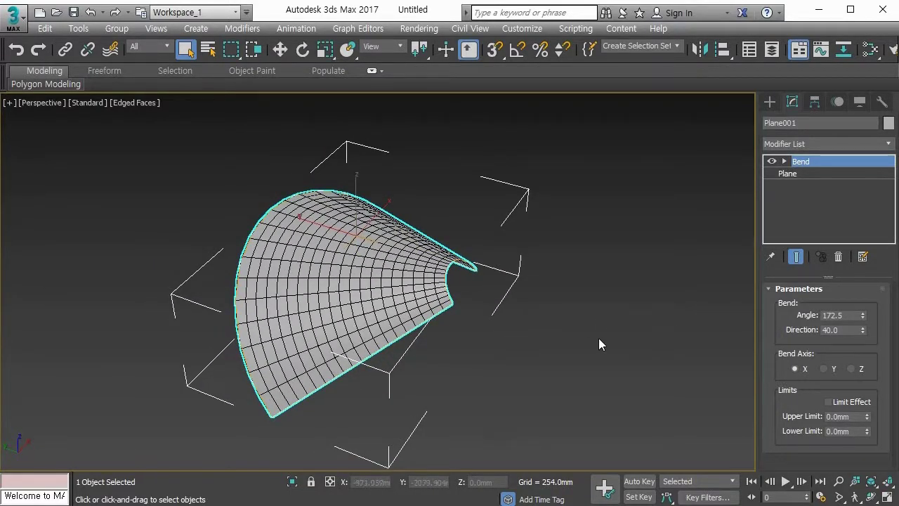
{"action": "middle_click_drag", "start_coordinate": [583, 339], "coordinate": [587, 323]}
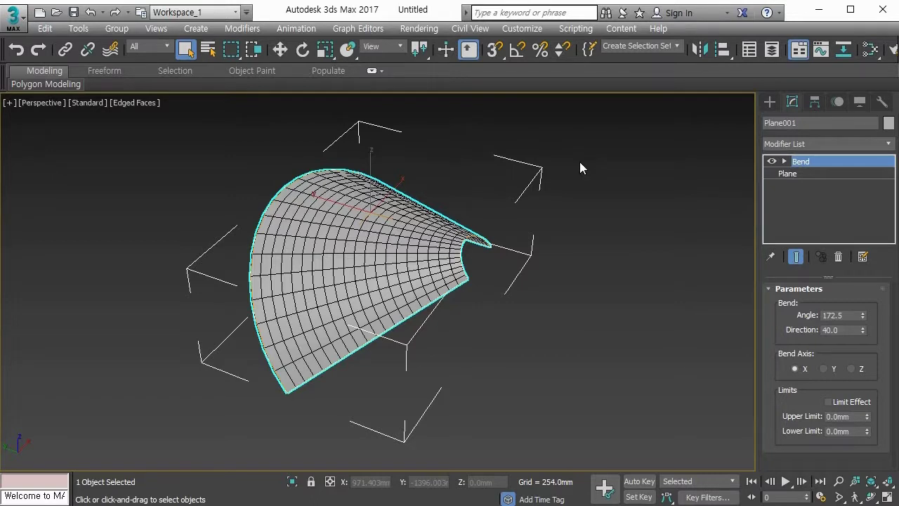
{"action": "right_click", "coordinate": [863, 317]}
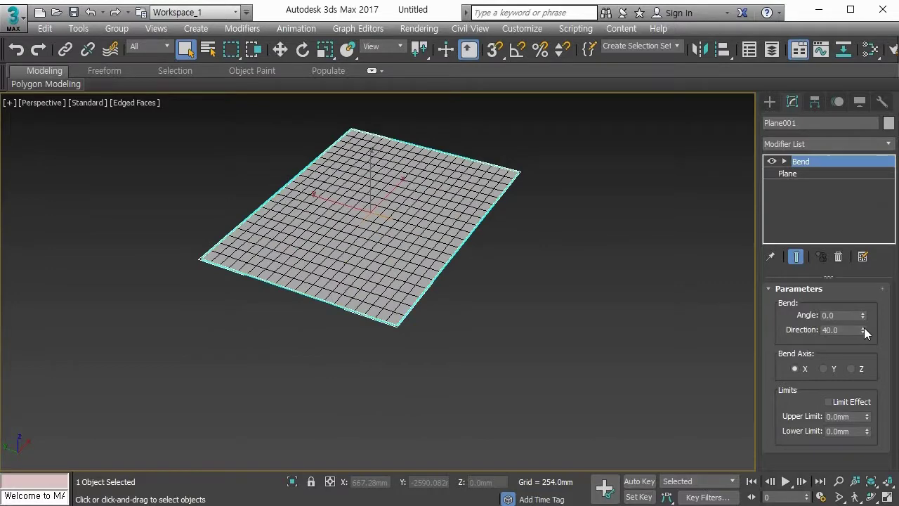
{"action": "right_click", "coordinate": [863, 329]}
{"action": "left_click_drag", "start_coordinate": [865, 317], "coordinate": [856, 298]}
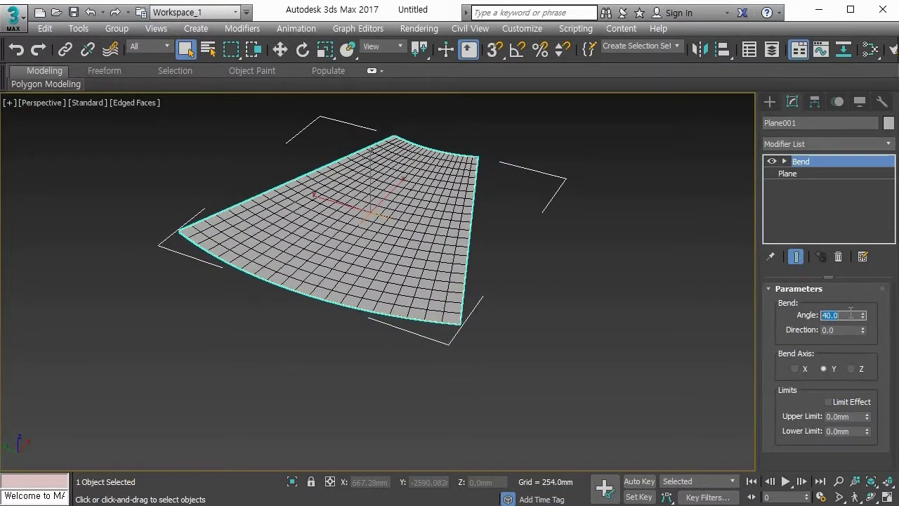
{"action": "key", "text": "Return"}
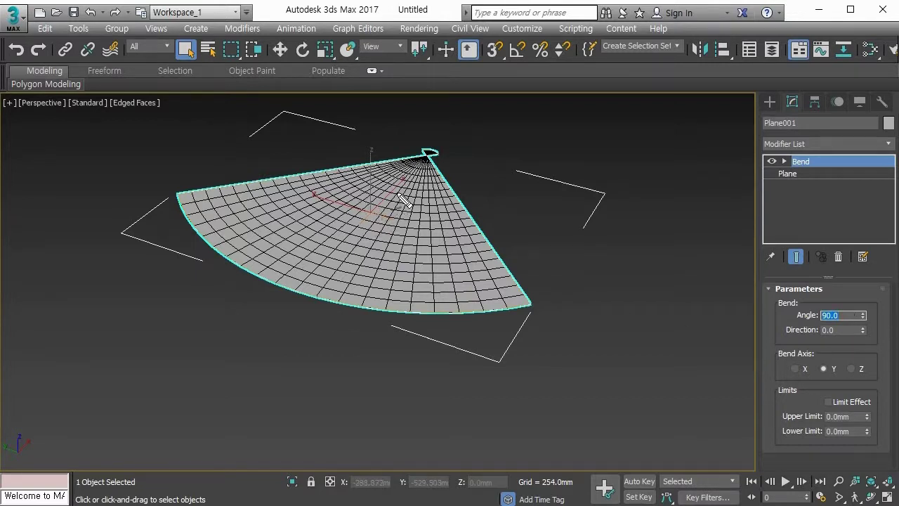
{"action": "left_click", "coordinate": [425, 170]}
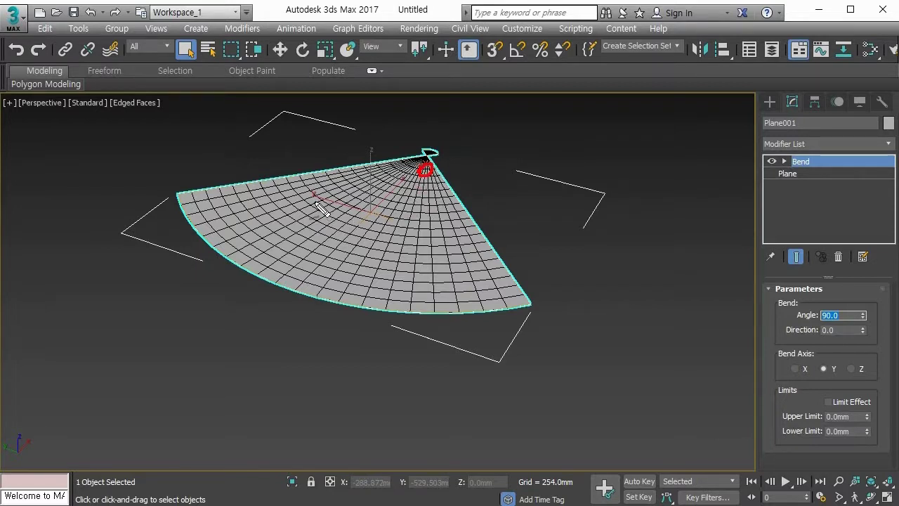
{"action": "mouse_move", "coordinate": [303, 177]}
{"action": "left_mouse_down"}
{"action": "mouse_move", "coordinate": [309, 190]}
{"action": "mouse_move", "coordinate": [305, 178]}
{"action": "left_mouse_up"}
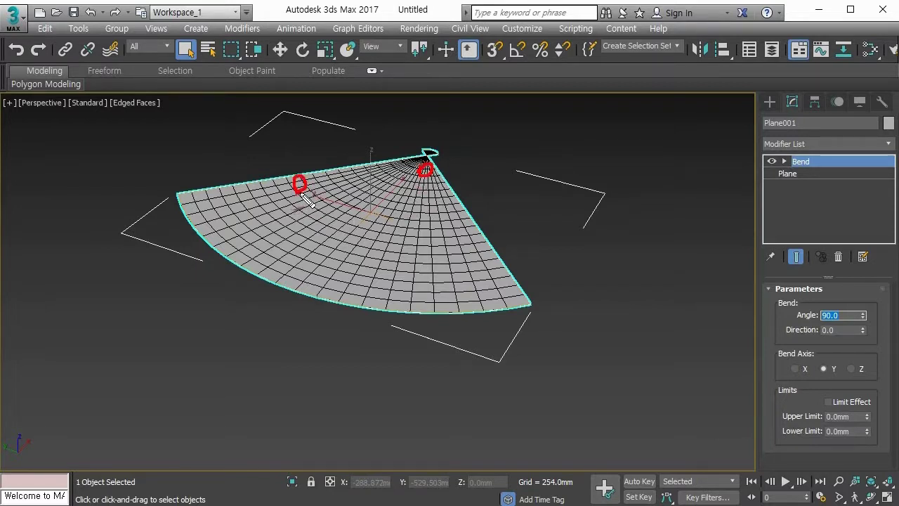
{"action": "mouse_move", "coordinate": [409, 201]}
{"action": "left_mouse_down"}
{"action": "mouse_move", "coordinate": [372, 257]}
{"action": "mouse_move", "coordinate": [320, 228]}
{"action": "mouse_move", "coordinate": [320, 217]}
{"action": "mouse_move", "coordinate": [316, 231]}
{"action": "mouse_move", "coordinate": [335, 218]}
{"action": "left_mouse_up"}
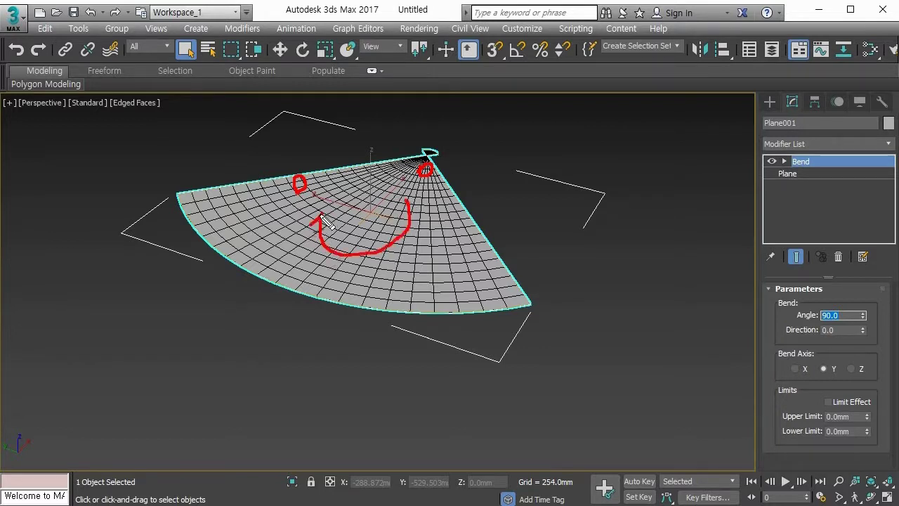
{"action": "mouse_move", "coordinate": [327, 271]}
{"action": "left_mouse_down"}
{"action": "mouse_move", "coordinate": [343, 283]}
{"action": "mouse_move", "coordinate": [337, 299]}
{"action": "mouse_move", "coordinate": [361, 295]}
{"action": "mouse_move", "coordinate": [379, 268]}
{"action": "mouse_move", "coordinate": [365, 306]}
{"action": "left_mouse_up"}
{"action": "mouse_move", "coordinate": [392, 269]}
{"action": "left_mouse_down"}
{"action": "mouse_move", "coordinate": [382, 275]}
{"action": "mouse_move", "coordinate": [414, 259]}
{"action": "left_mouse_up"}
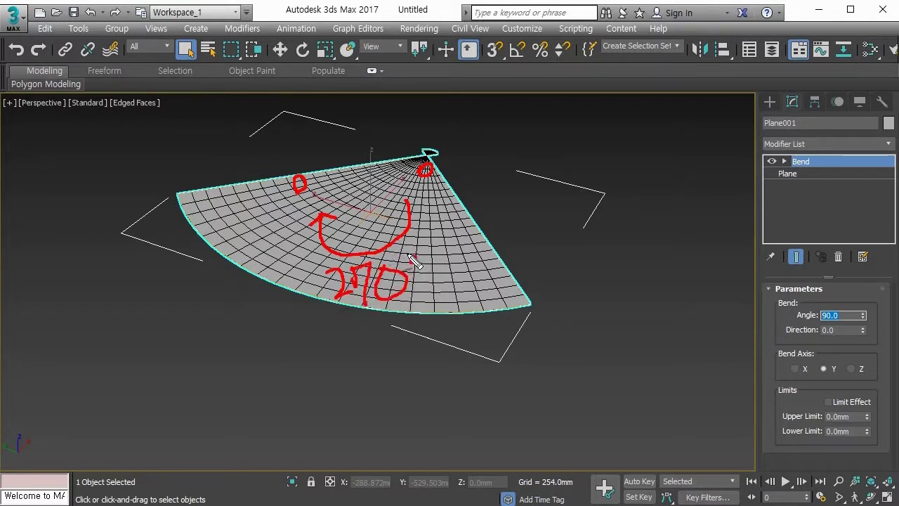
{"action": "left_click_drag", "start_coordinate": [404, 179], "coordinate": [376, 215]}
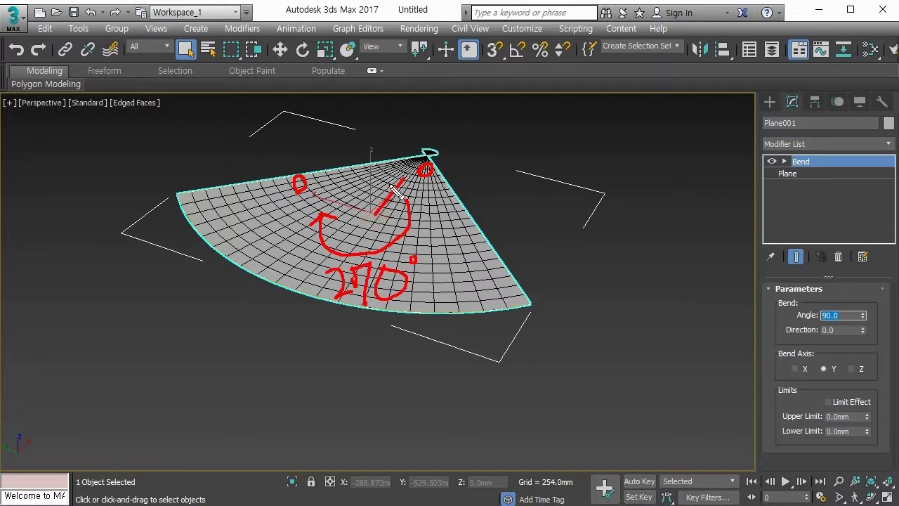
{"action": "mouse_move", "coordinate": [349, 160]}
{"action": "left_mouse_down"}
{"action": "mouse_move", "coordinate": [379, 168]}
{"action": "mouse_move", "coordinate": [392, 153]}
{"action": "left_mouse_up"}
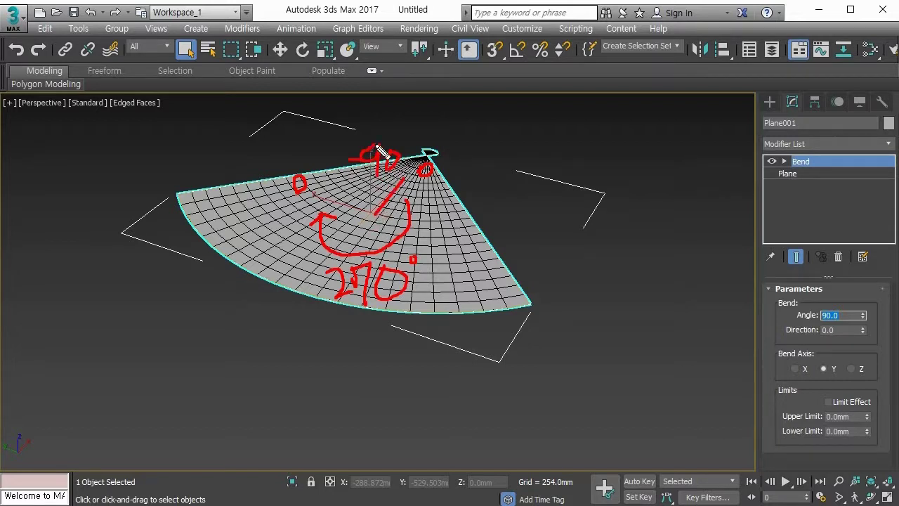
{"action": "left_click_drag", "start_coordinate": [327, 200], "coordinate": [321, 205]}
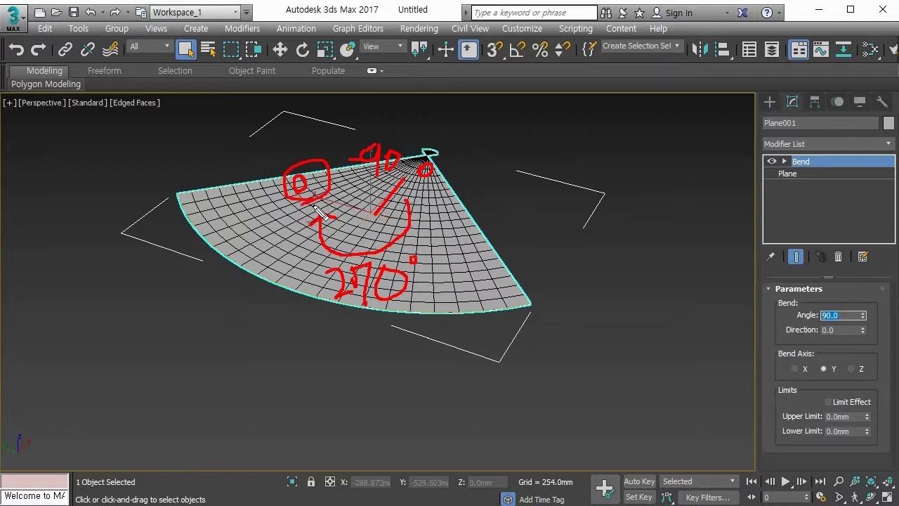
{"action": "key", "text": "Escape"}
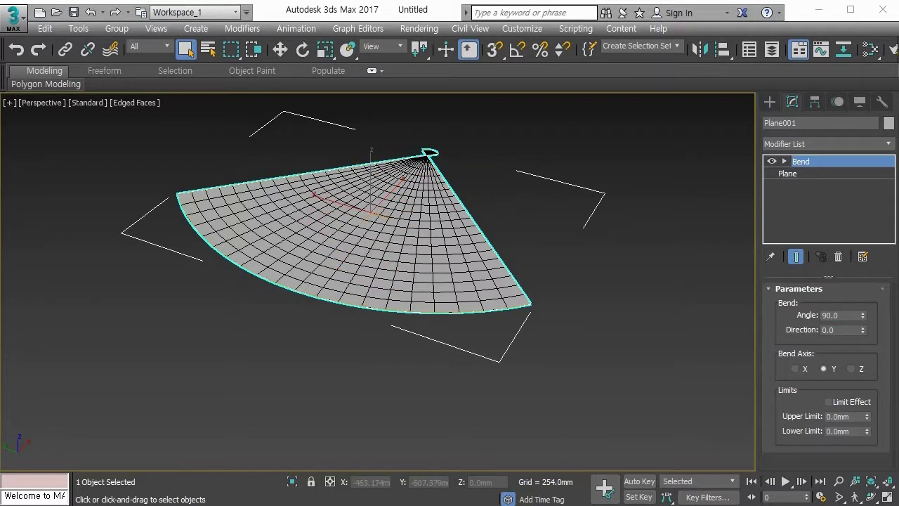
{"action": "left_click_drag", "start_coordinate": [409, 163], "coordinate": [329, 269]}
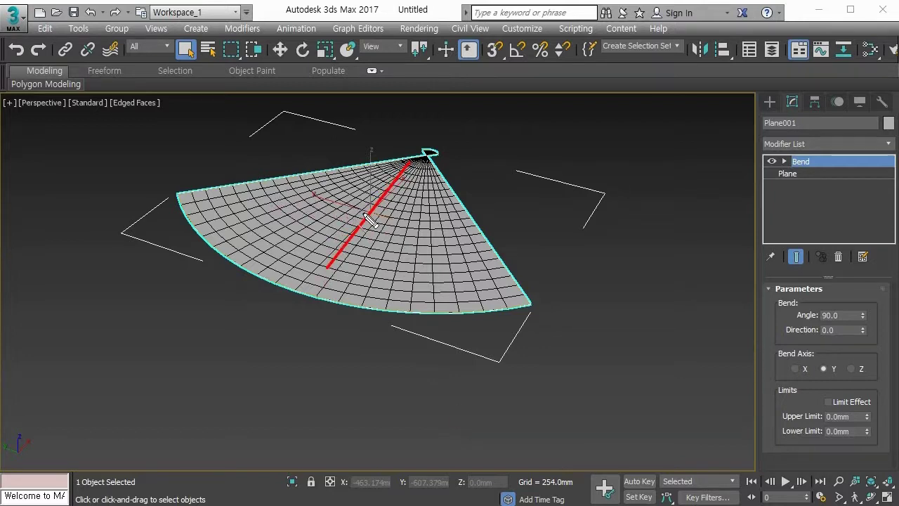
{"action": "left_click_drag", "start_coordinate": [366, 212], "coordinate": [234, 170]}
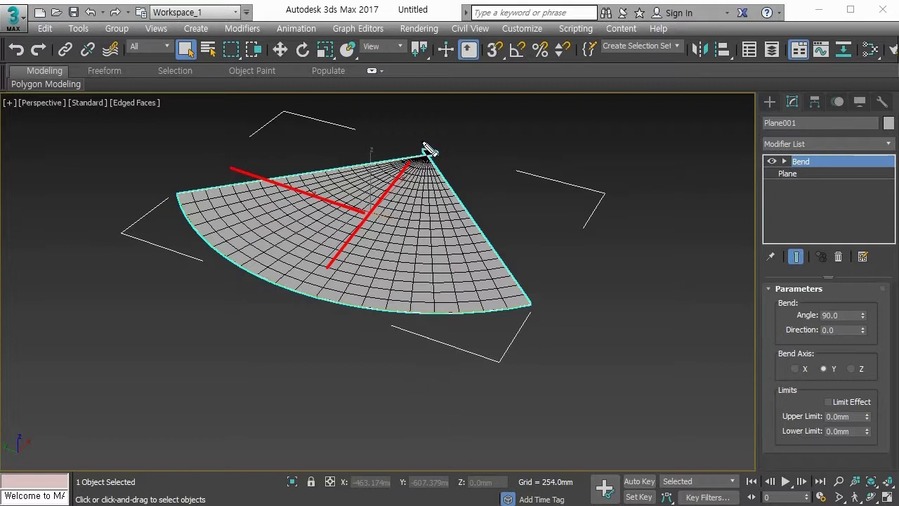
{"action": "left_click_drag", "start_coordinate": [426, 149], "coordinate": [430, 144]}
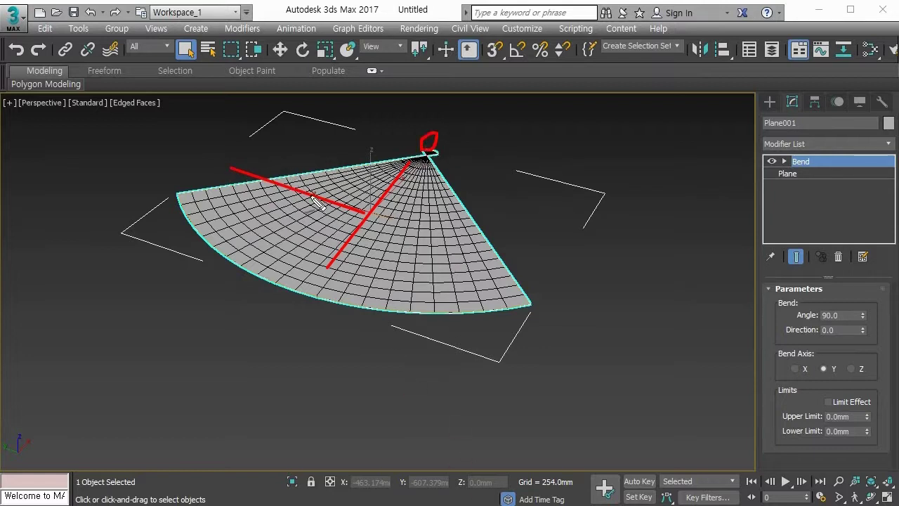
{"action": "mouse_move", "coordinate": [177, 145]}
{"action": "left_mouse_down"}
{"action": "mouse_move", "coordinate": [198, 161]}
{"action": "mouse_move", "coordinate": [210, 135]}
{"action": "mouse_move", "coordinate": [205, 161]}
{"action": "mouse_move", "coordinate": [227, 135]}
{"action": "left_mouse_up"}
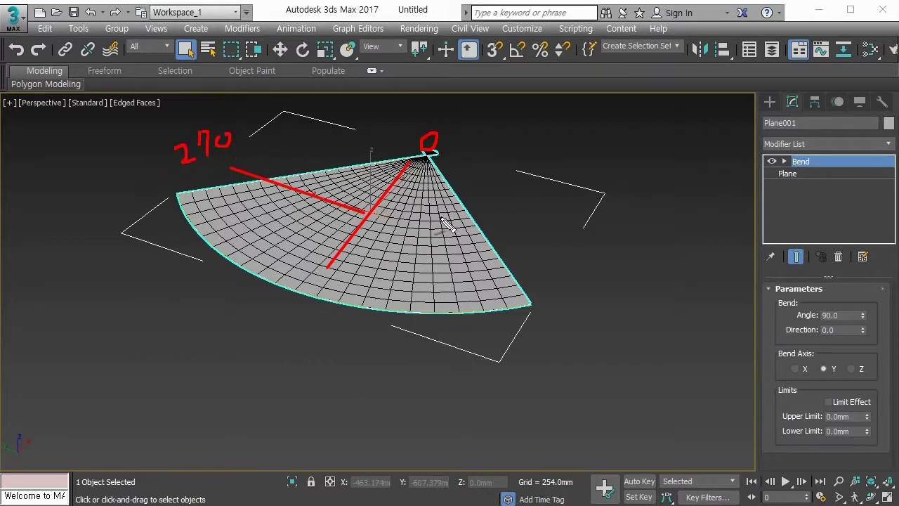
{"action": "mouse_move", "coordinate": [428, 209]}
{"action": "left_mouse_down"}
{"action": "mouse_move", "coordinate": [383, 274]}
{"action": "mouse_move", "coordinate": [315, 216]}
{"action": "mouse_move", "coordinate": [300, 226]}
{"action": "mouse_move", "coordinate": [323, 228]}
{"action": "left_mouse_up"}
{"action": "mouse_move", "coordinate": [389, 149]}
{"action": "left_mouse_down"}
{"action": "mouse_move", "coordinate": [327, 177]}
{"action": "mouse_move", "coordinate": [343, 171]}
{"action": "left_mouse_up"}
{"action": "mouse_move", "coordinate": [283, 139]}
{"action": "left_mouse_down"}
{"action": "mouse_move", "coordinate": [304, 121]}
{"action": "mouse_move", "coordinate": [307, 149]}
{"action": "mouse_move", "coordinate": [329, 127]}
{"action": "left_mouse_up"}
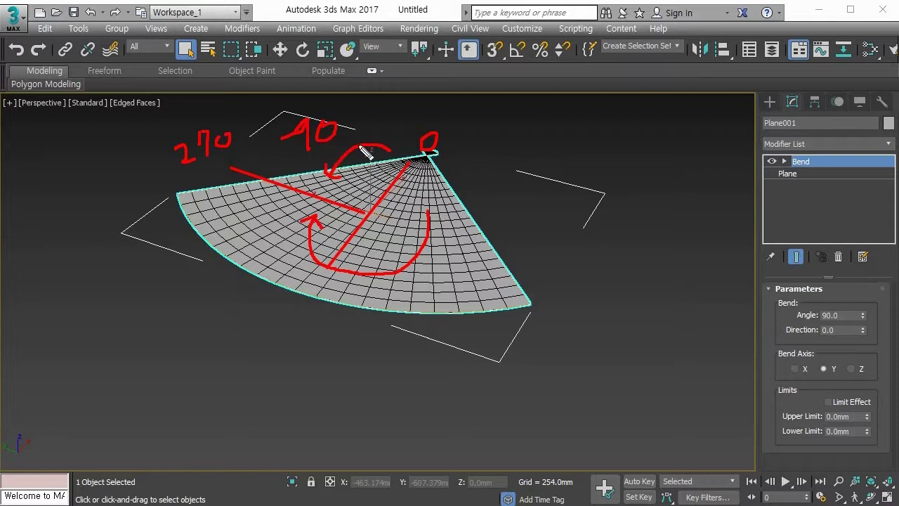
{"action": "key", "text": "Escape"}
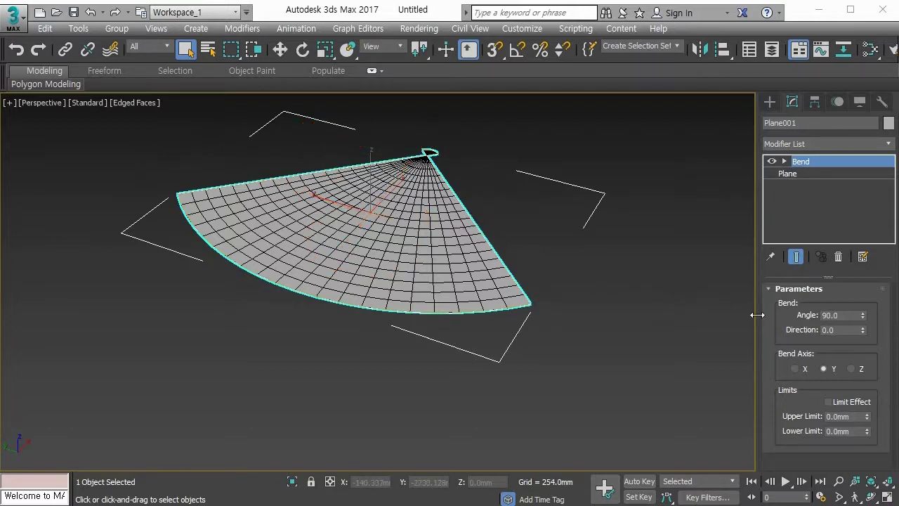
Step: Try a bend direction of 270 on the plane and set the direction to -90
{"action": "left_click", "coordinate": [846, 329]}
{"action": "type", "text": "27"}
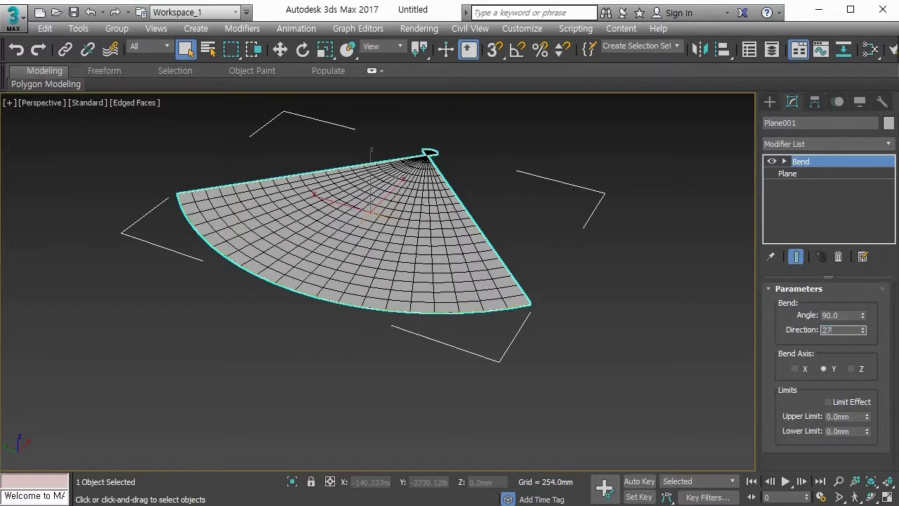
{"action": "type", "text": "0"}
{"action": "key", "text": "Return"}
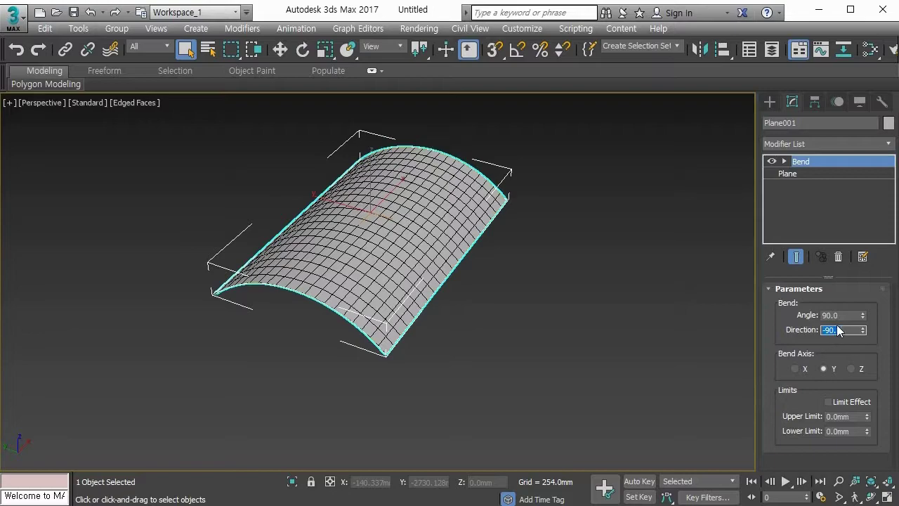
Step: Try out smaller and larger bend angles on the plane and set the angle to 84.5
{"action": "left_click_drag", "start_coordinate": [862, 315], "coordinate": [834, 302]}
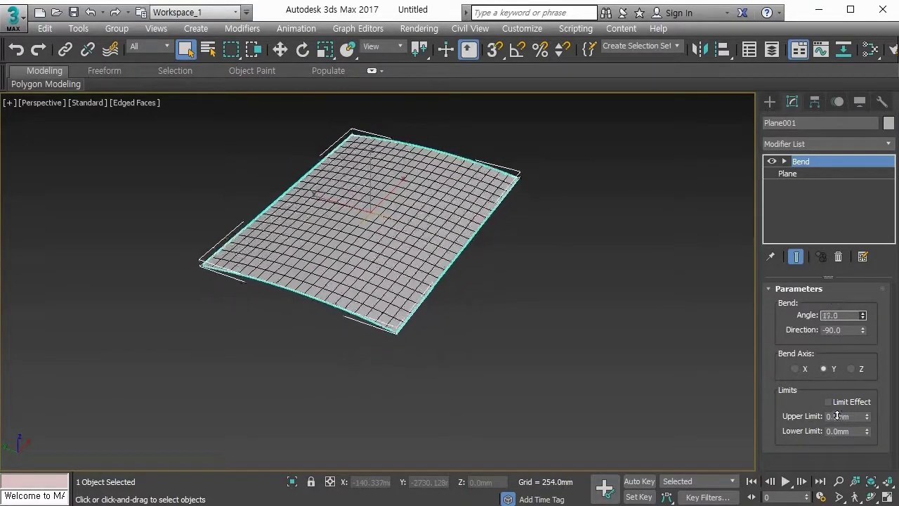
{"action": "left_click_drag", "start_coordinate": [837, 416], "coordinate": [850, 337]}
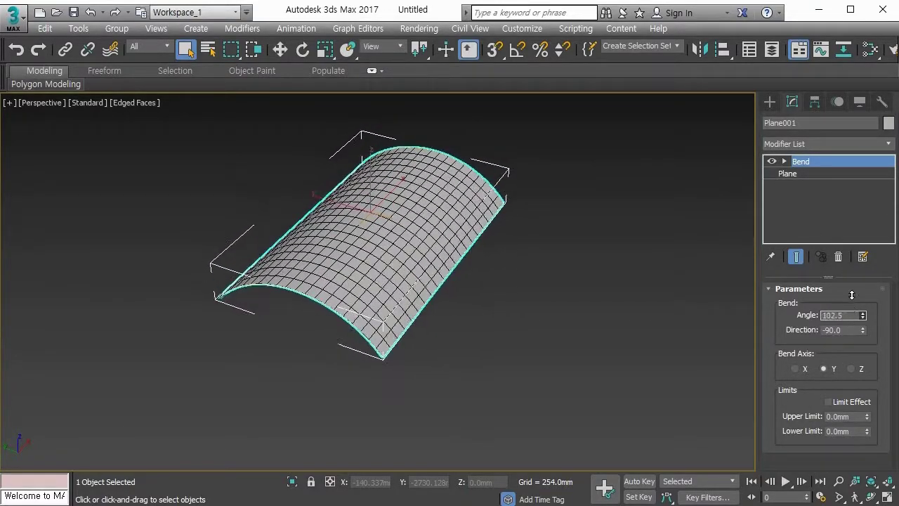
{"action": "mouse_move", "coordinate": [851, 295]}
{"action": "left_mouse_down"}
{"action": "mouse_move", "coordinate": [851, 287]}
{"action": "mouse_move", "coordinate": [837, 431]}
{"action": "mouse_move", "coordinate": [843, 199]}
{"action": "mouse_move", "coordinate": [840, 295]}
{"action": "left_mouse_up"}
{"action": "mouse_move", "coordinate": [511, 319]}
{"action": "middle_mouse_down"}
{"action": "mouse_move", "coordinate": [481, 305]}
{"action": "mouse_move", "coordinate": [511, 311]}
{"action": "middle_mouse_up"}
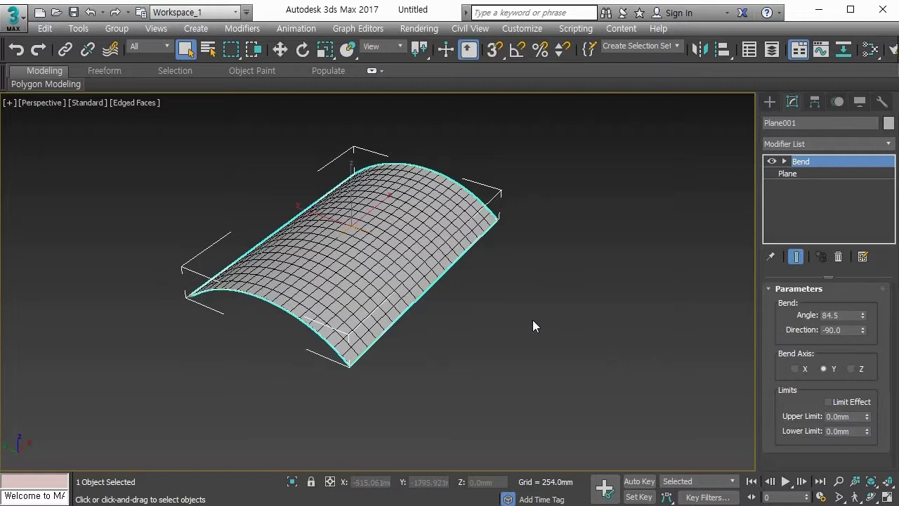
Step: Delete the bent plane, show the home grid and frame it in the view
{"action": "key", "text": "Delete"}
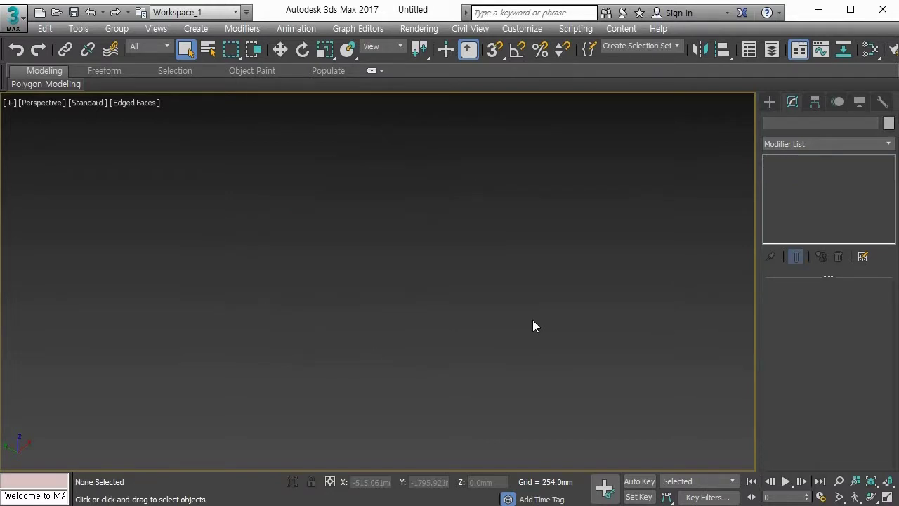
{"action": "key", "text": "g"}
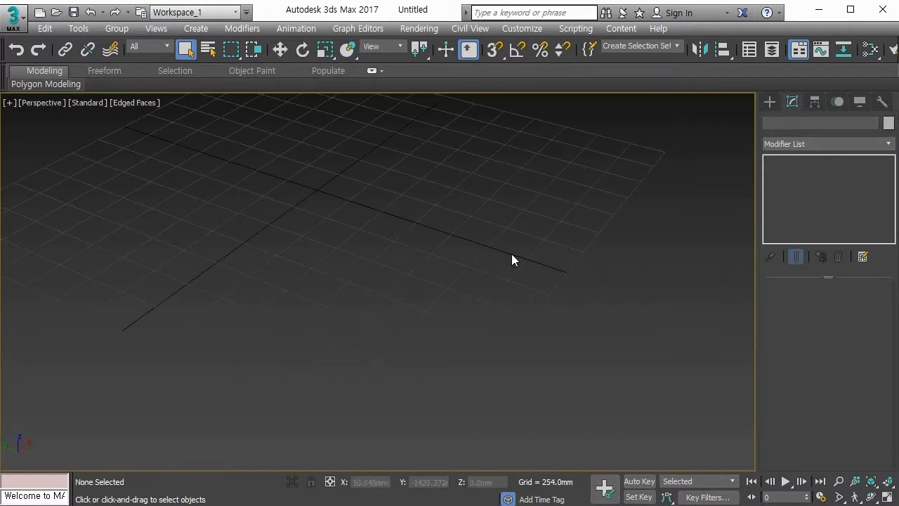
{"action": "key", "text": "z"}
Step: Create an upright cylinder on the grid, about 230 mm in radius and about 1798 mm high
{"action": "left_click", "coordinate": [769, 102]}
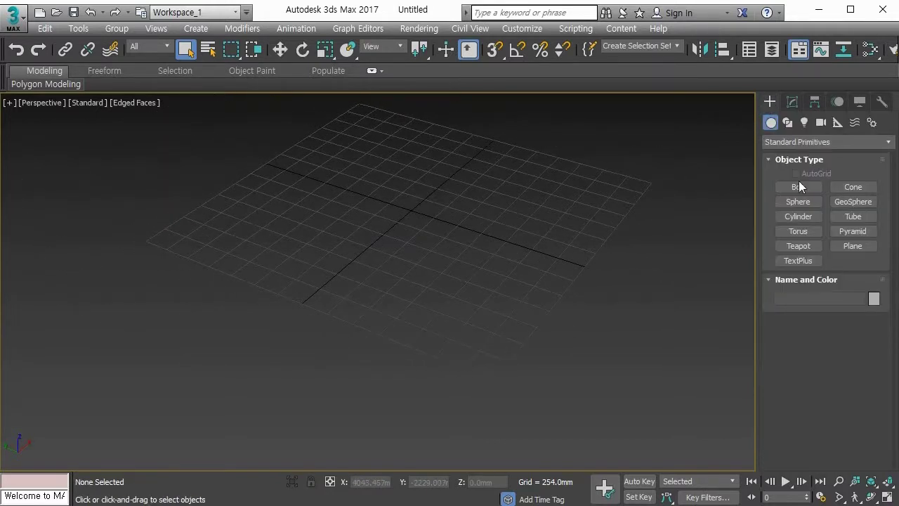
{"action": "left_click", "coordinate": [798, 216]}
{"action": "left_click_drag", "start_coordinate": [431, 295], "coordinate": [425, 311]}
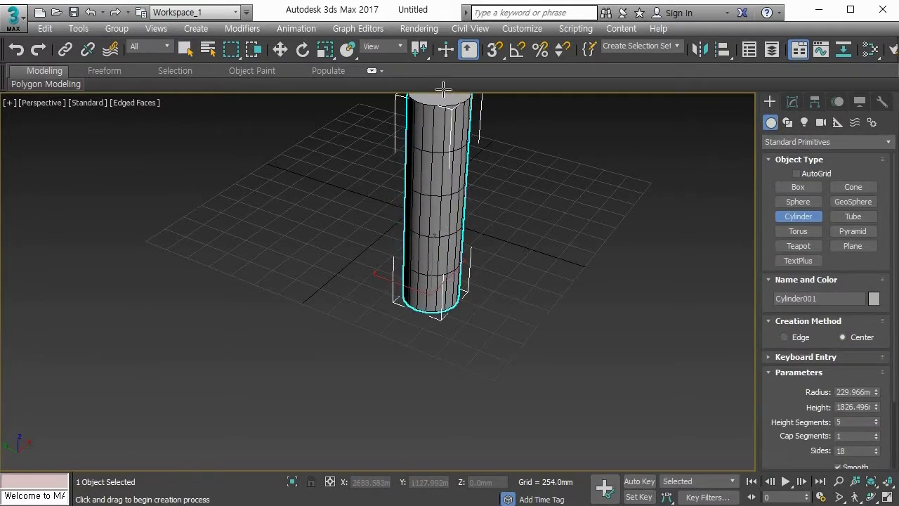
{"action": "left_click", "coordinate": [446, 93]}
Step: Set the cylinder's height segments to 20
{"action": "middle_click_drag", "start_coordinate": [453, 217], "coordinate": [405, 251]}
{"action": "mouse_move", "coordinate": [405, 250]}
{"action": "middle_mouse_down", "text": "alt"}
{"action": "mouse_move", "coordinate": [405, 235]}
{"action": "mouse_move", "coordinate": [413, 253]}
{"action": "mouse_move", "coordinate": [401, 265]}
{"action": "middle_mouse_up", "text": "alt"}
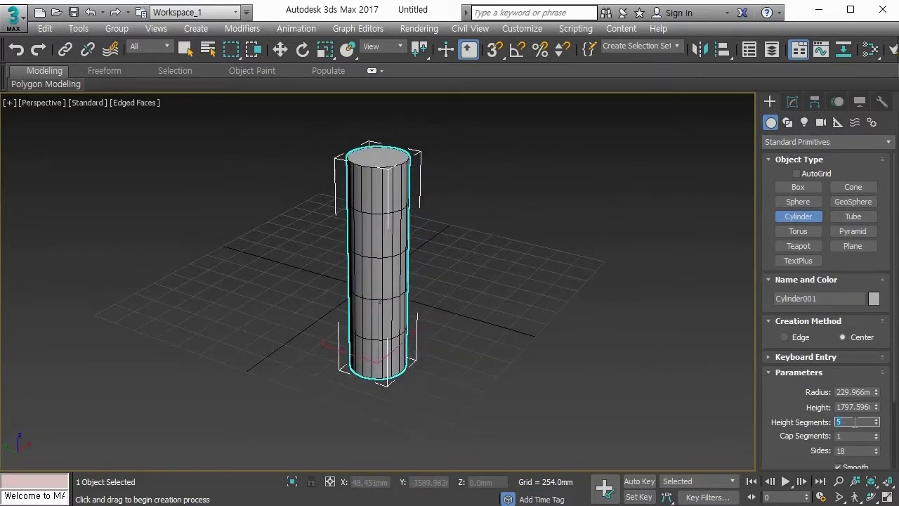
{"action": "type", "text": "20"}
{"action": "key", "text": "Return"}
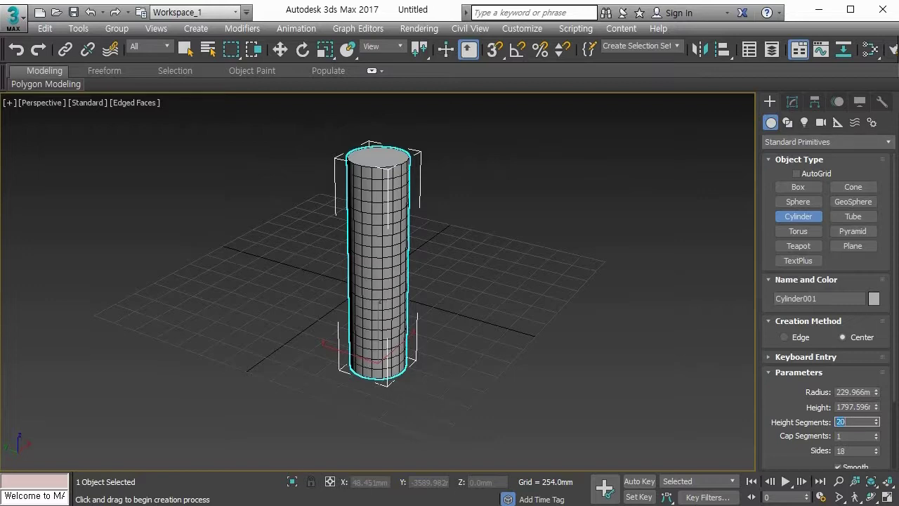
Step: Add a Bend modifier to the cylinder and set the bend angle to 103
{"action": "middle_click_drag", "start_coordinate": [612, 327], "coordinate": [594, 329]}
{"action": "middle_click_drag", "start_coordinate": [594, 329], "coordinate": [596, 316], "text": "alt"}
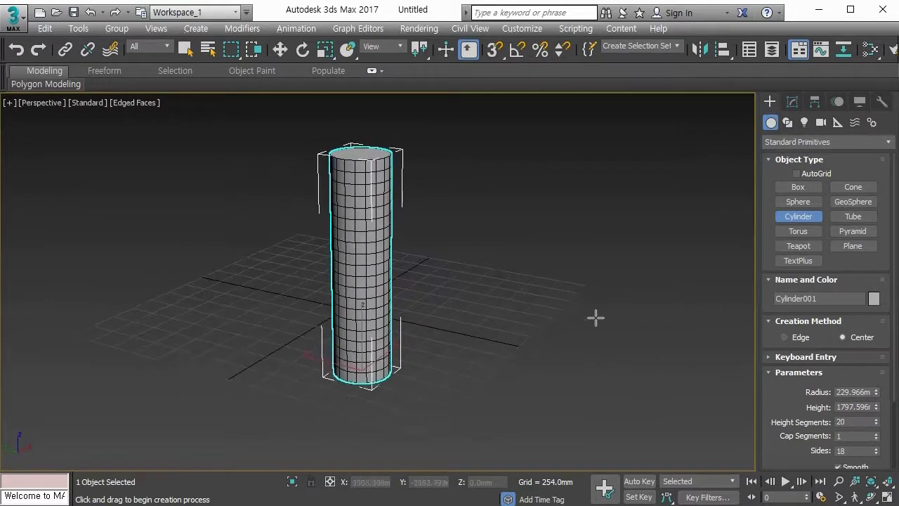
{"action": "middle_click_drag", "start_coordinate": [531, 304], "coordinate": [540, 309]}
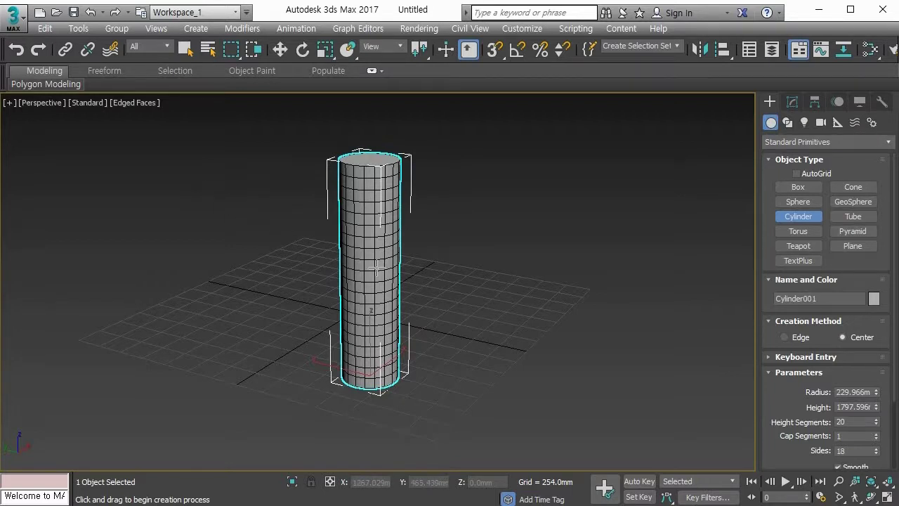
{"action": "left_click", "coordinate": [792, 102]}
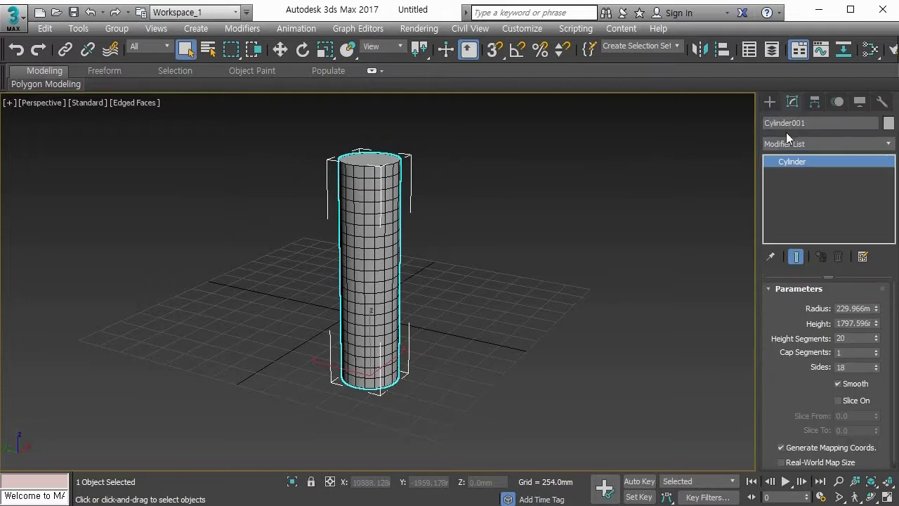
{"action": "left_click", "coordinate": [790, 141]}
{"action": "key", "text": "b"}
{"action": "key", "text": "Return"}
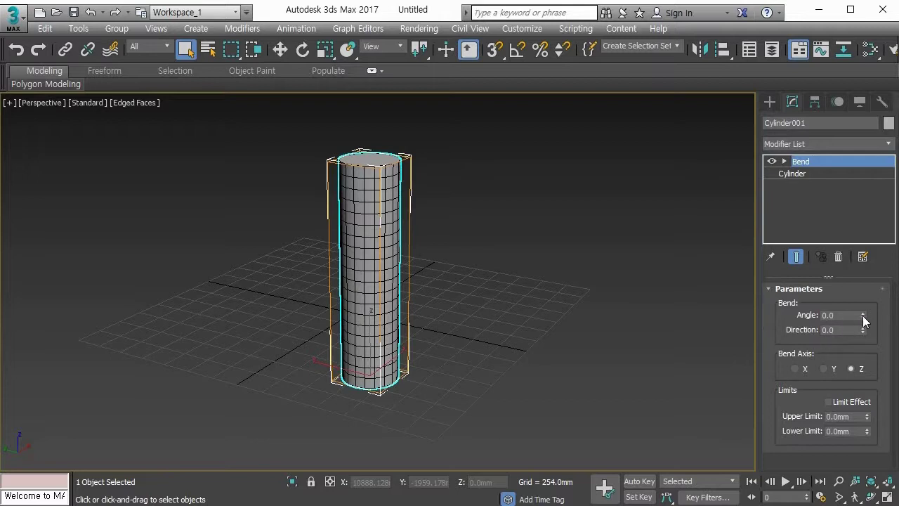
{"action": "left_click_drag", "start_coordinate": [862, 315], "coordinate": [877, 170]}
Step: Try out different bend directions on the cylinder and reset the direction to 0
{"action": "middle_click_drag", "start_coordinate": [649, 306], "coordinate": [551, 331], "text": "alt"}
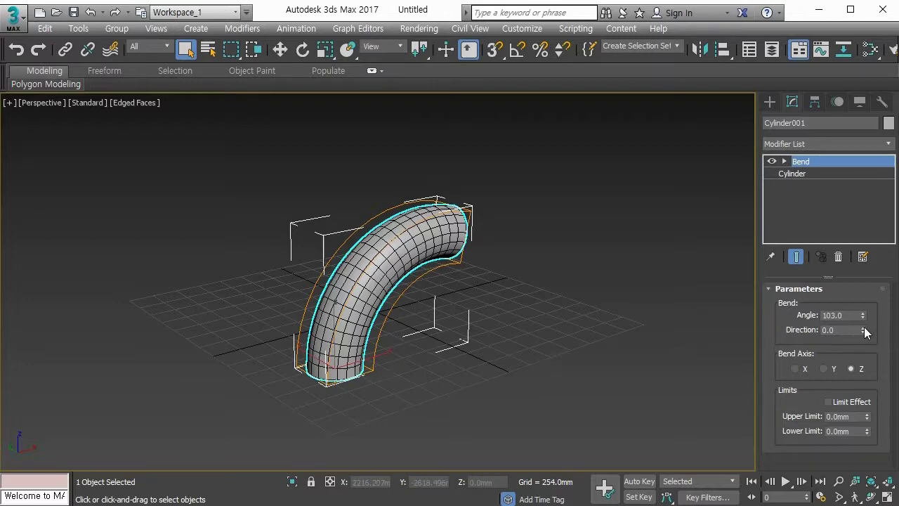
{"action": "left_click_drag", "start_coordinate": [865, 333], "coordinate": [865, 107]}
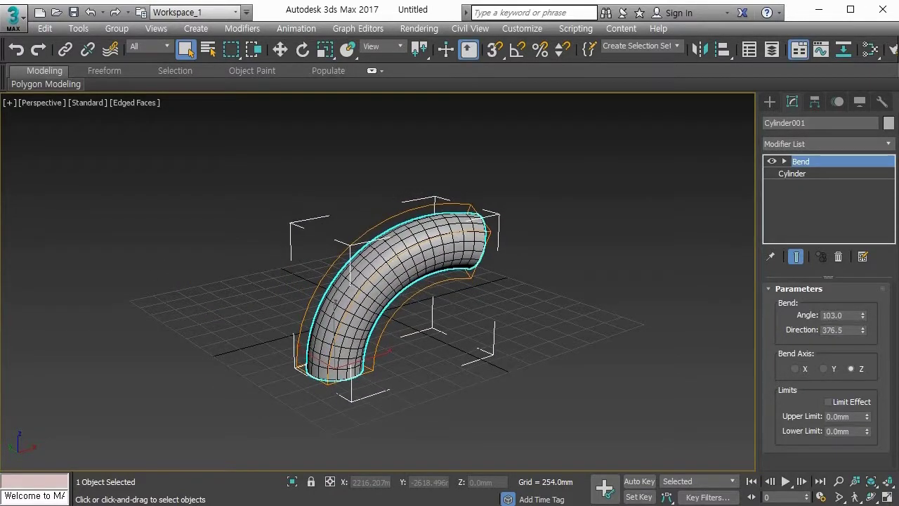
{"action": "right_click", "coordinate": [863, 329]}
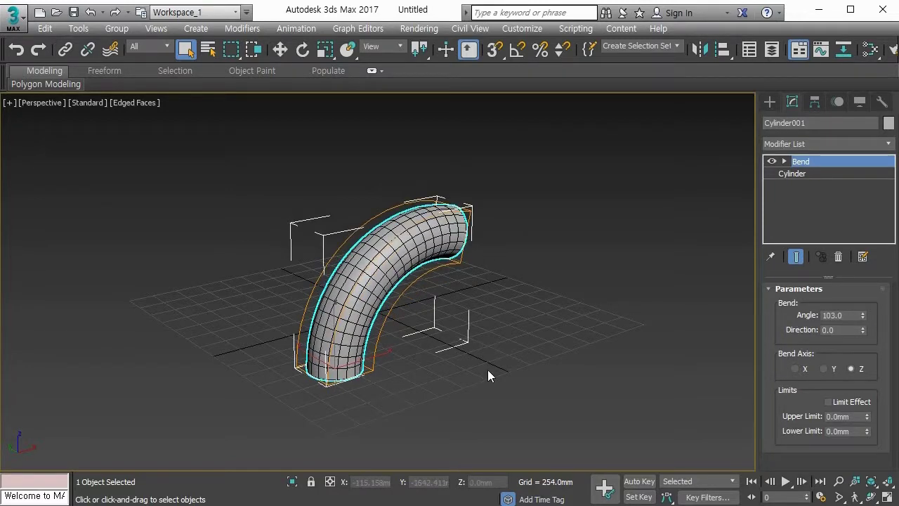
Step: Enable the bend's limit effect and set its upper limit to 2766.568 mm and lower limit to -663.194 mm
{"action": "middle_click_drag", "start_coordinate": [580, 315], "coordinate": [504, 301], "text": "alt"}
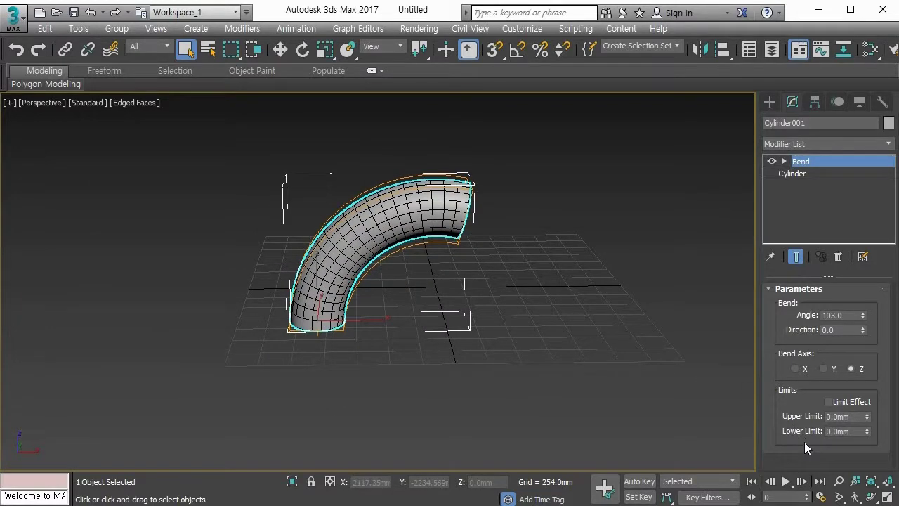
{"action": "left_click", "coordinate": [849, 403]}
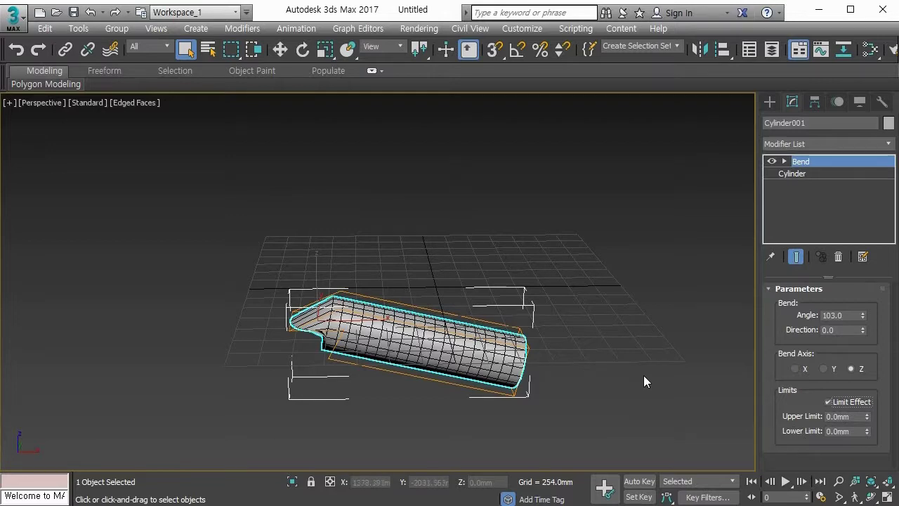
{"action": "left_click_drag", "start_coordinate": [868, 416], "coordinate": [781, 409]}
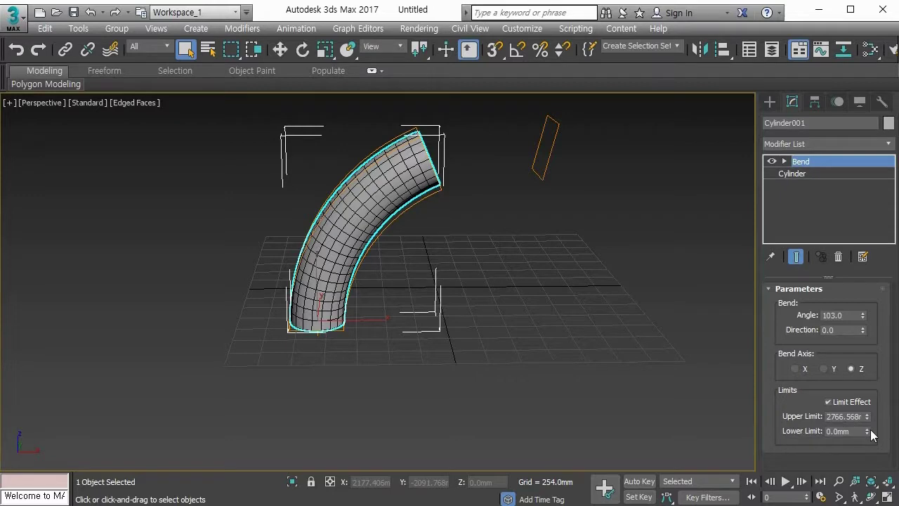
{"action": "left_click_drag", "start_coordinate": [867, 433], "coordinate": [618, 450]}
Step: Disable the bend's limit effect and set the bend angle to 78.5
{"action": "left_click", "coordinate": [830, 403]}
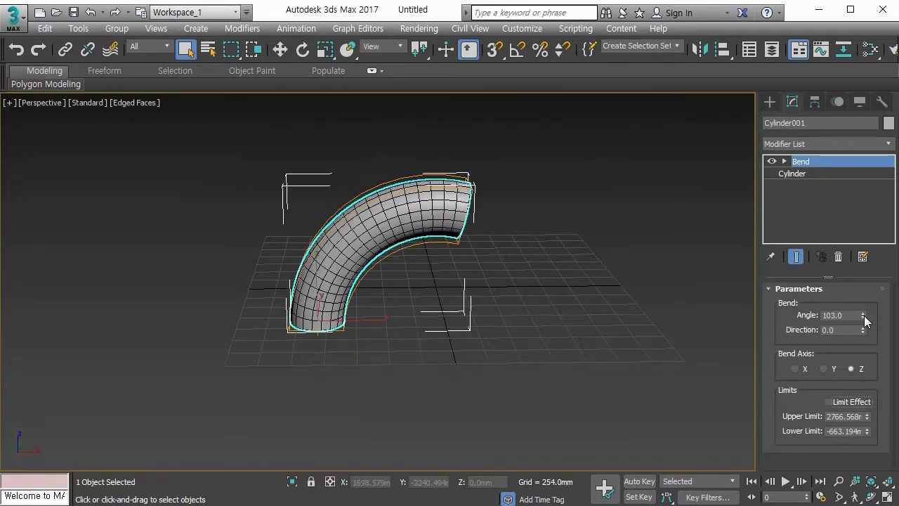
{"action": "left_click_drag", "start_coordinate": [864, 315], "coordinate": [864, 333]}
{"action": "middle_click_drag", "start_coordinate": [514, 296], "coordinate": [474, 289]}
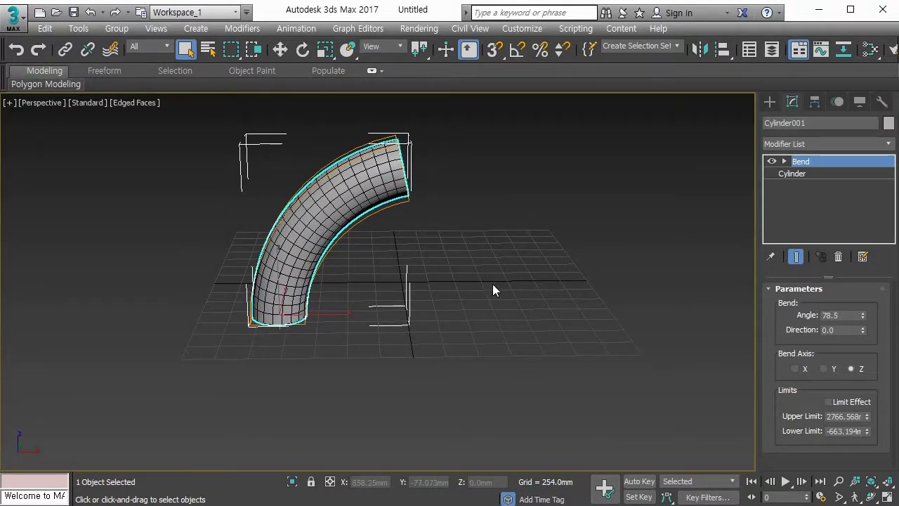
Step: Expand the cylinder's Bend modifier and switch between its Gizmo and Center sub-objects, finishing on Gizmo
{"action": "middle_click_drag", "start_coordinate": [493, 285], "coordinate": [485, 306]}
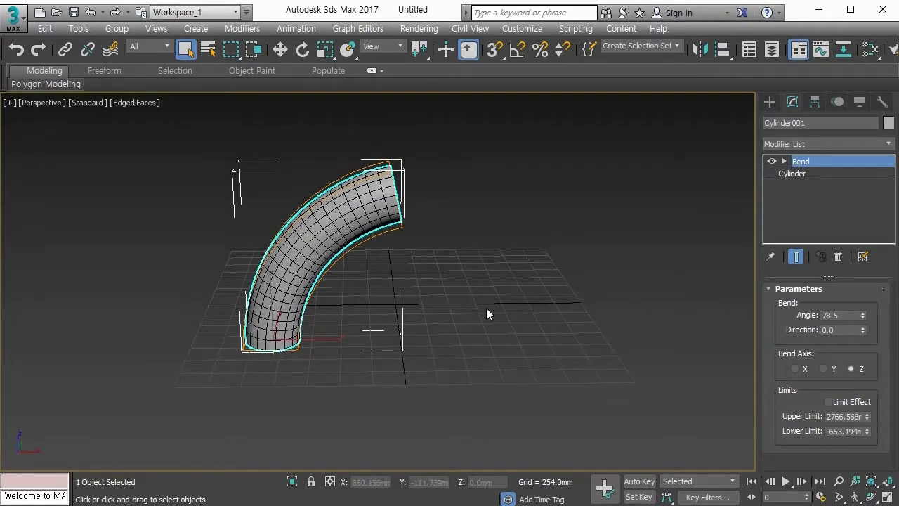
{"action": "key", "text": "w"}
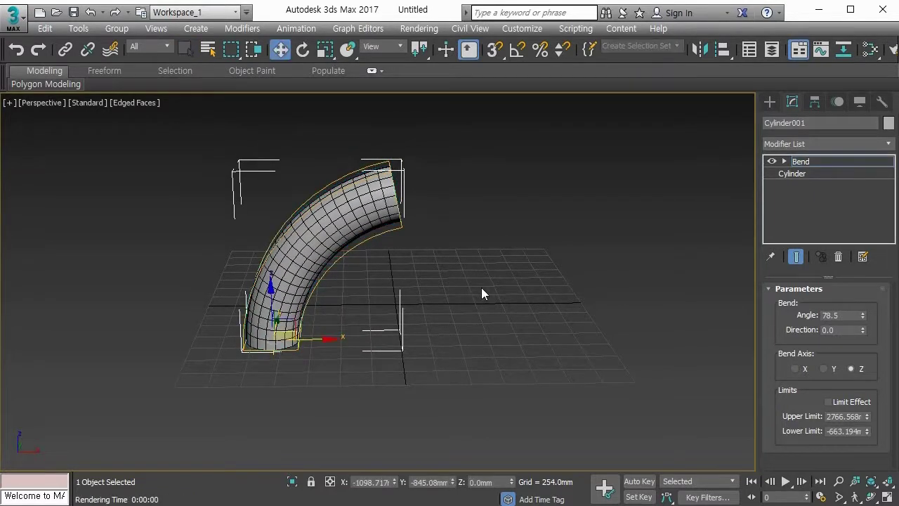
{"action": "left_click", "coordinate": [784, 160]}
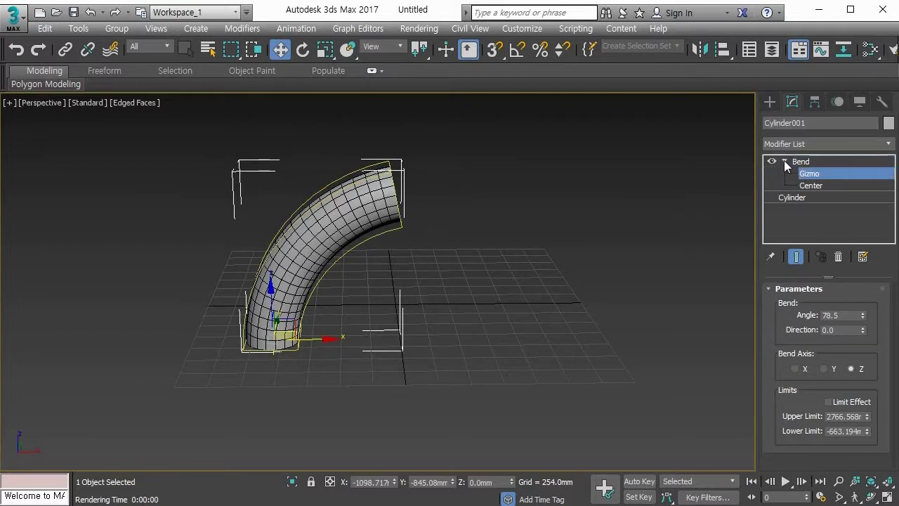
{"action": "left_click", "coordinate": [811, 185]}
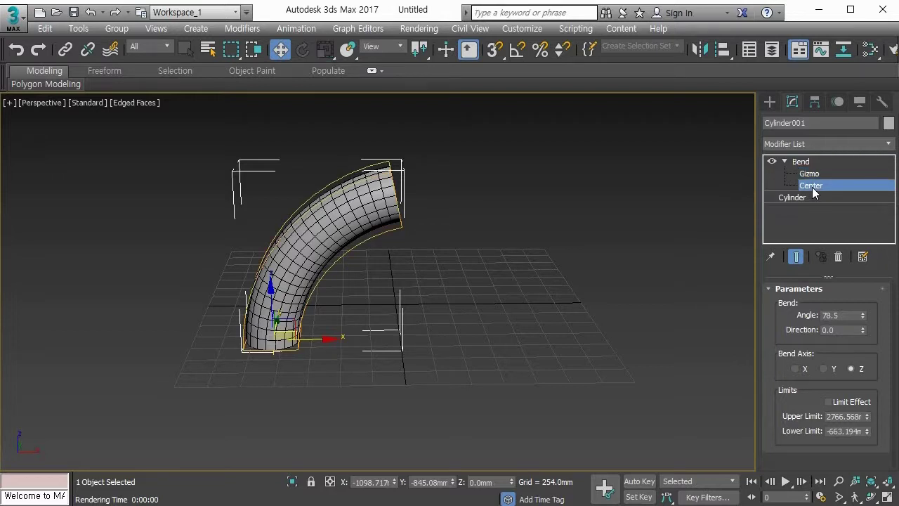
{"action": "left_click", "coordinate": [809, 173]}
{"action": "left_click", "coordinate": [815, 185]}
{"action": "left_click", "coordinate": [809, 173]}
{"action": "left_click", "coordinate": [811, 185]}
{"action": "left_click", "coordinate": [808, 173]}
Step: Try moving the bend gizmo up along the Z axis by about 1508 mm, and return it to the cylinder's base
{"action": "middle_click_drag", "start_coordinate": [635, 199], "coordinate": [305, 309]}
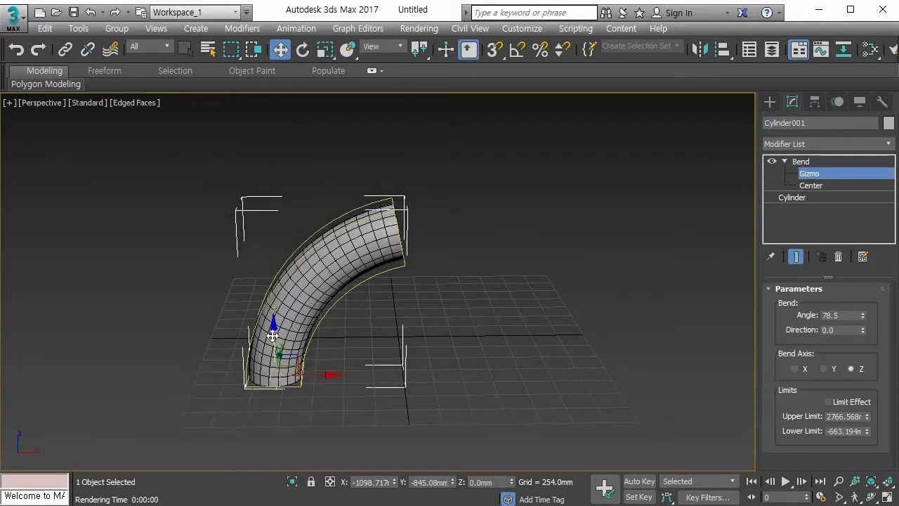
{"action": "left_click_drag", "start_coordinate": [273, 336], "coordinate": [319, 209]}
{"action": "middle_click_drag", "start_coordinate": [321, 210], "coordinate": [333, 272]}
{"action": "scroll", "coordinate": [332, 271], "scroll_direction": "down", "scroll_amount": 2}
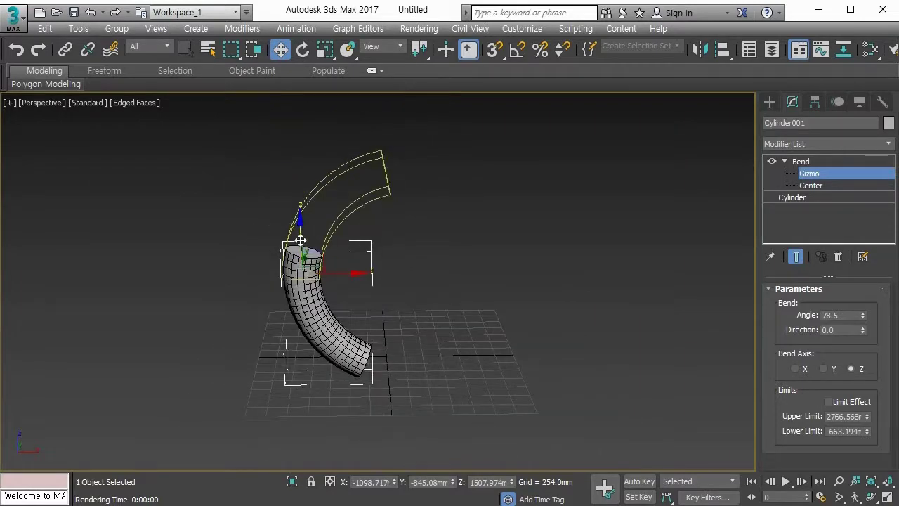
{"action": "left_click_drag", "start_coordinate": [301, 241], "coordinate": [321, 245]}
Step: Move the bend's center along the Z axis to about -151 mm and return to the Bend modifier's top level
{"action": "left_click", "coordinate": [809, 185]}
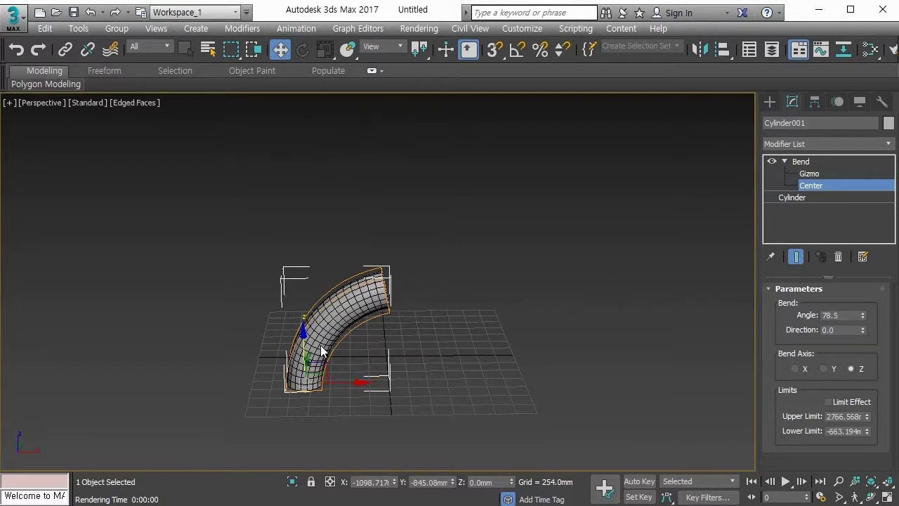
{"action": "mouse_move", "coordinate": [307, 345]}
{"action": "left_mouse_down"}
{"action": "mouse_move", "coordinate": [302, 257]}
{"action": "mouse_move", "coordinate": [315, 227]}
{"action": "mouse_move", "coordinate": [317, 128]}
{"action": "mouse_move", "coordinate": [308, 202]}
{"action": "mouse_move", "coordinate": [312, 175]}
{"action": "mouse_move", "coordinate": [301, 167]}
{"action": "mouse_move", "coordinate": [298, 358]}
{"action": "mouse_move", "coordinate": [290, 166]}
{"action": "mouse_move", "coordinate": [287, 236]}
{"action": "mouse_move", "coordinate": [289, 347]}
{"action": "mouse_move", "coordinate": [292, 285]}
{"action": "mouse_move", "coordinate": [300, 353]}
{"action": "mouse_move", "coordinate": [315, 350]}
{"action": "left_mouse_up"}
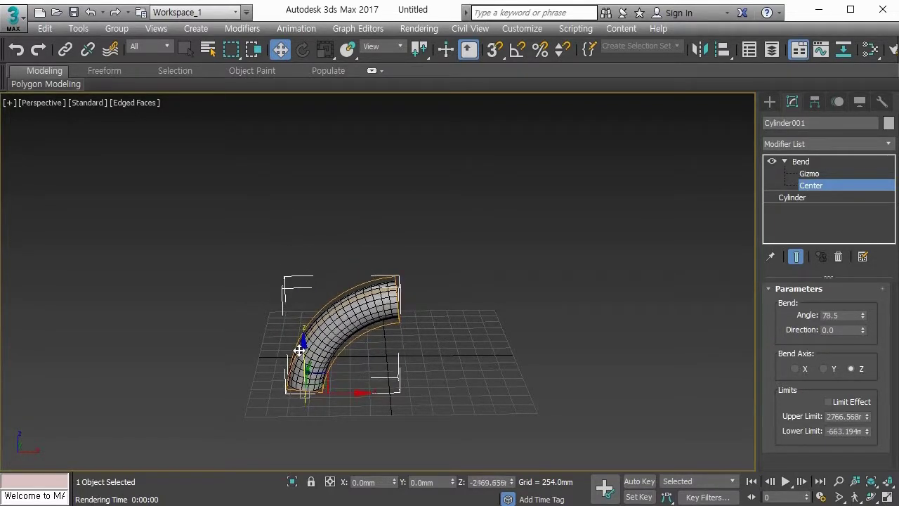
{"action": "scroll", "coordinate": [334, 370], "scroll_direction": "up", "scroll_amount": 2}
{"action": "middle_click_drag", "start_coordinate": [334, 370], "coordinate": [368, 340]}
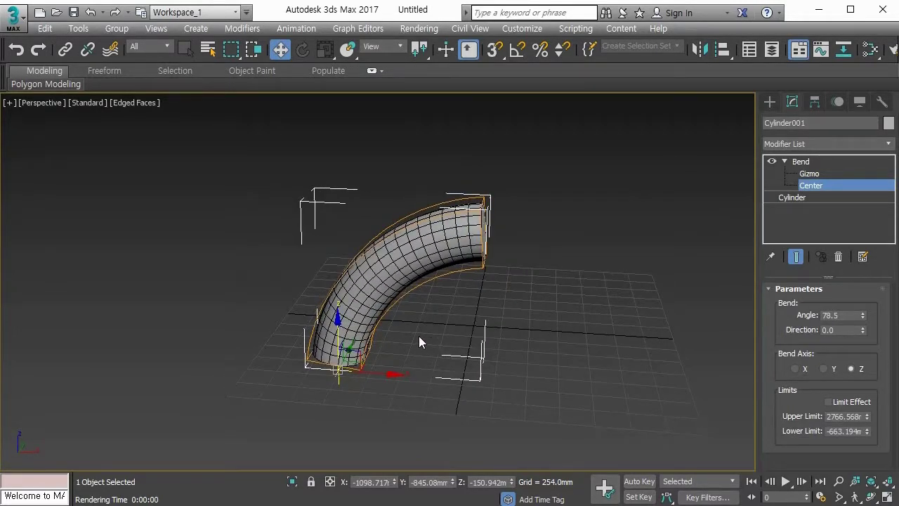
{"action": "middle_click_drag", "start_coordinate": [418, 336], "coordinate": [425, 329]}
{"action": "left_click", "coordinate": [800, 162]}
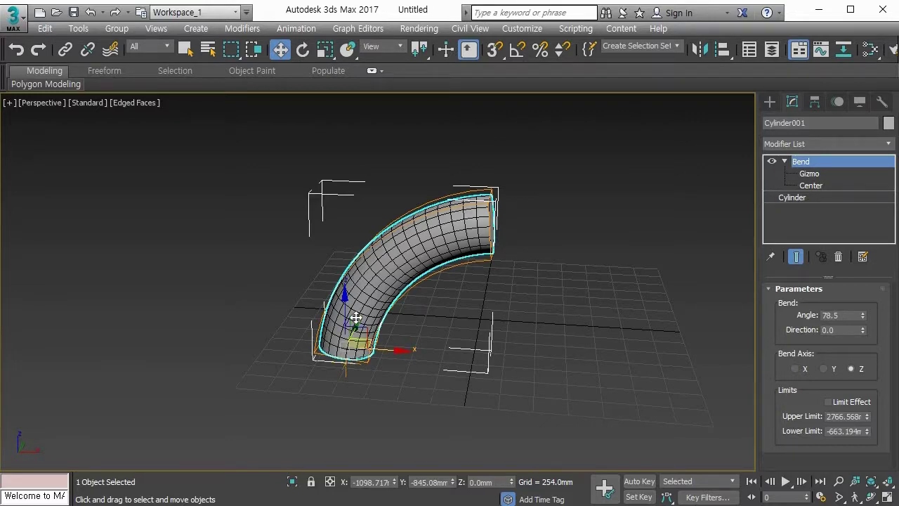
{"action": "mouse_move", "coordinate": [360, 351]}
{"action": "middle_mouse_down", "text": "alt"}
{"action": "mouse_move", "coordinate": [346, 334]}
{"action": "mouse_move", "coordinate": [353, 348]}
{"action": "mouse_move", "coordinate": [389, 351]}
{"action": "mouse_move", "coordinate": [376, 345]}
{"action": "middle_mouse_up", "text": "alt"}
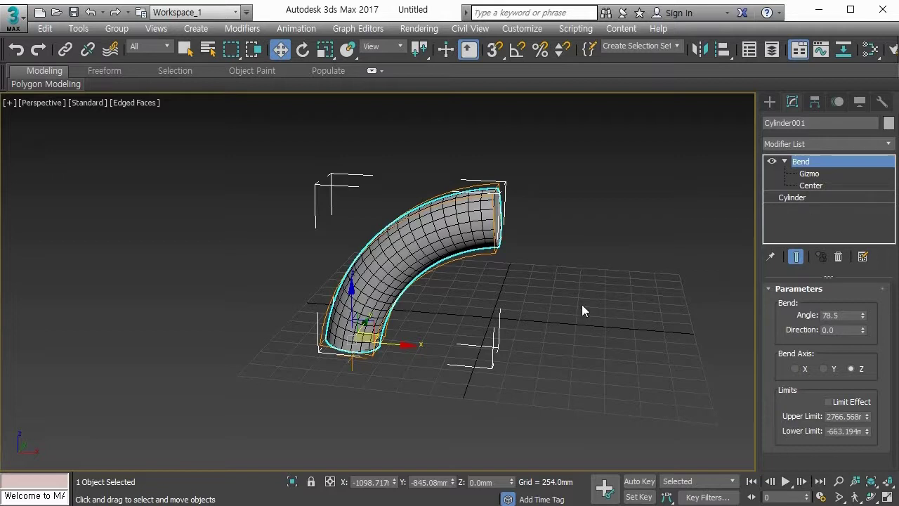
Step: Try the cylinder's height segments at 10, 5, 2 and 1, raise them again, and reset them to 1
{"action": "left_click", "coordinate": [819, 173]}
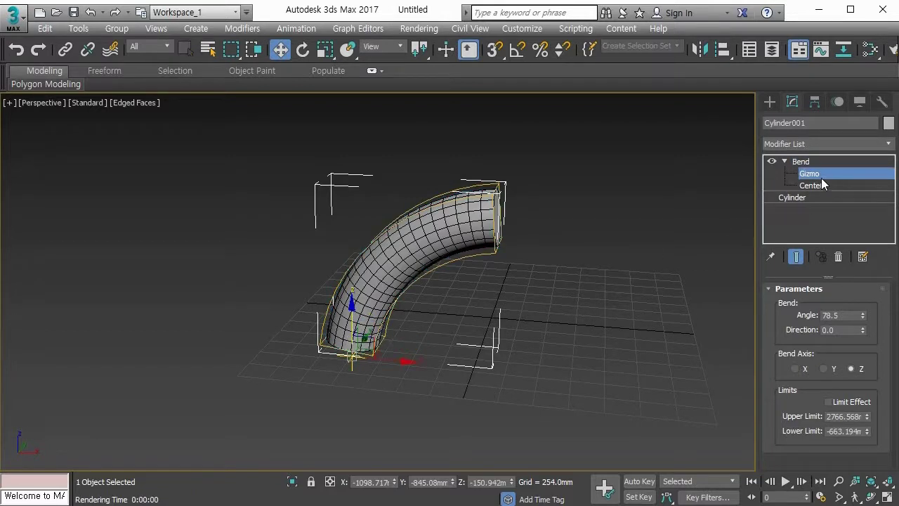
{"action": "left_click", "coordinate": [809, 143]}
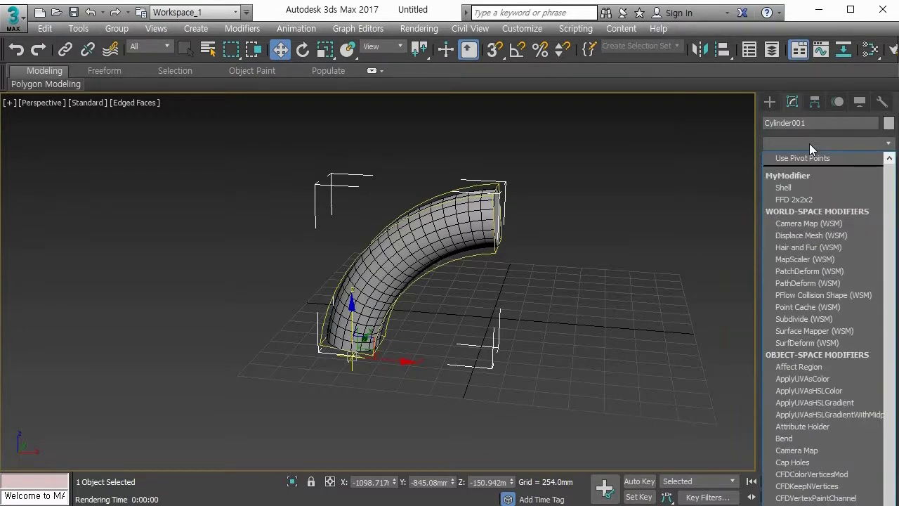
{"action": "left_click", "coordinate": [810, 145]}
{"action": "left_click", "coordinate": [800, 196]}
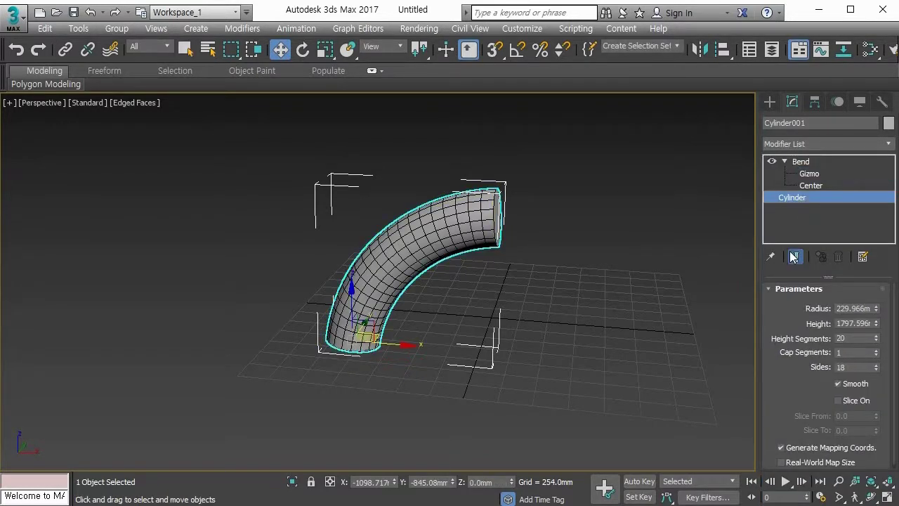
{"action": "double_click", "coordinate": [865, 337]}
{"action": "type", "text": "1"}
{"action": "key", "text": "Return"}
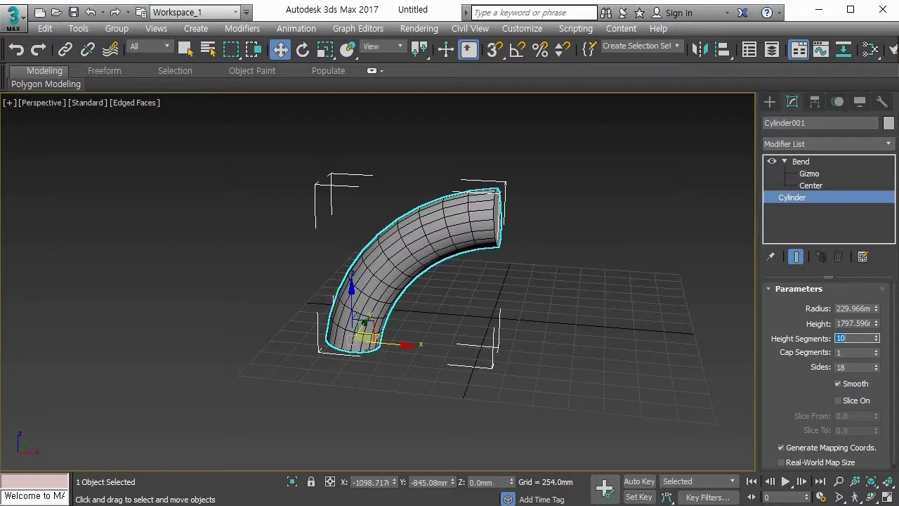
{"action": "type", "text": "5"}
{"action": "key", "text": "Return"}
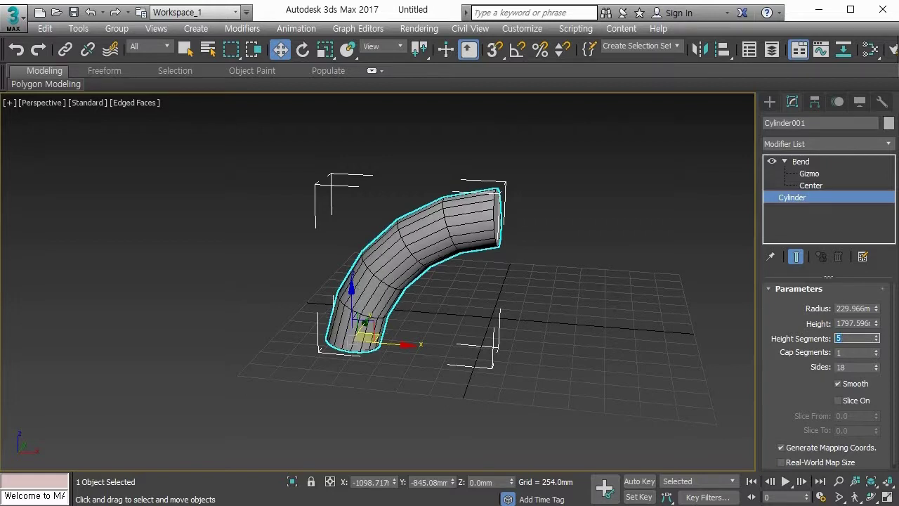
{"action": "type", "text": "2"}
{"action": "key", "text": "Return"}
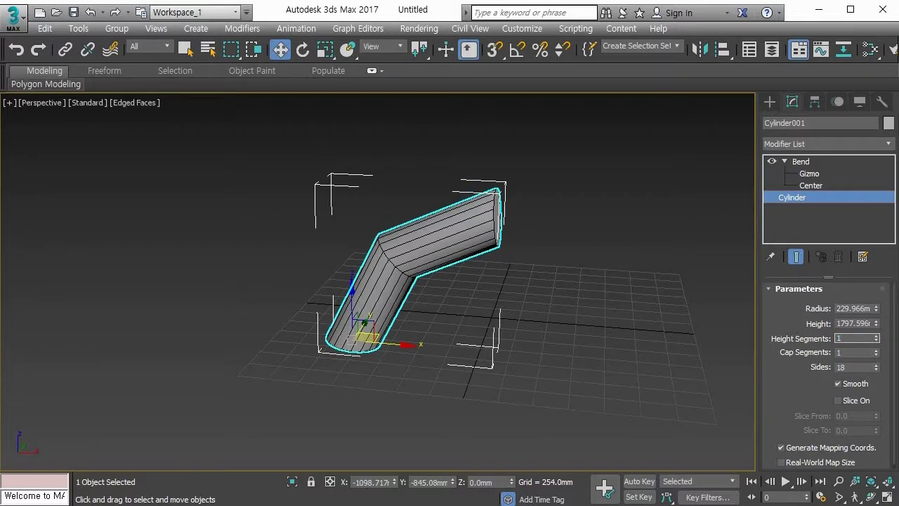
{"action": "type", "text": "1"}
{"action": "key", "text": "Return"}
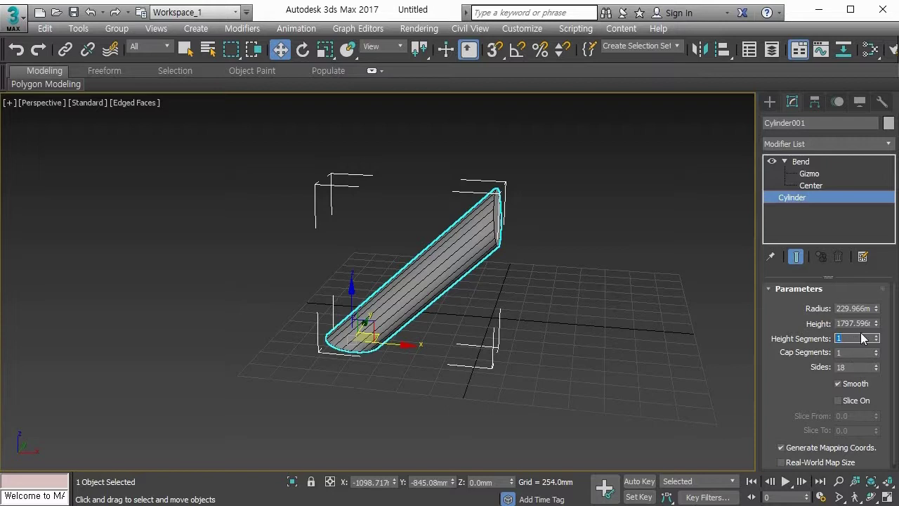
{"action": "left_click_drag", "start_coordinate": [876, 337], "coordinate": [877, 329]}
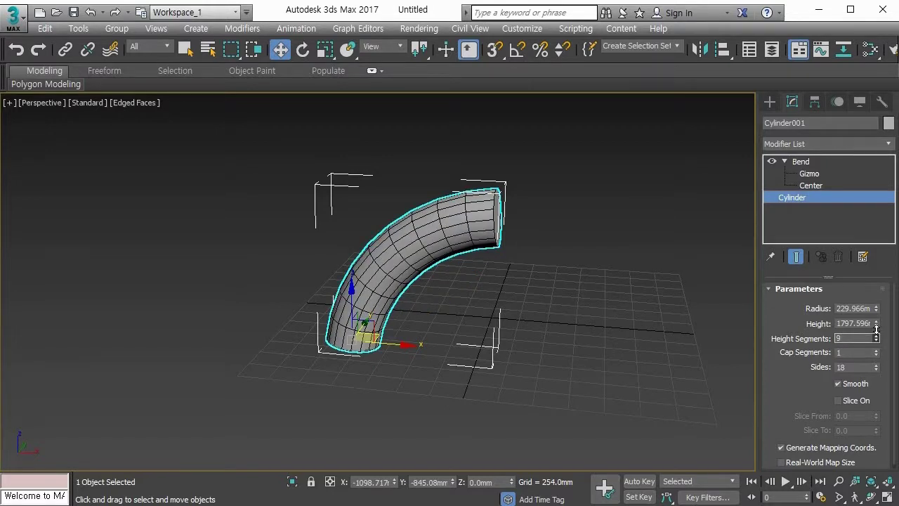
{"action": "right_click", "coordinate": [877, 338]}
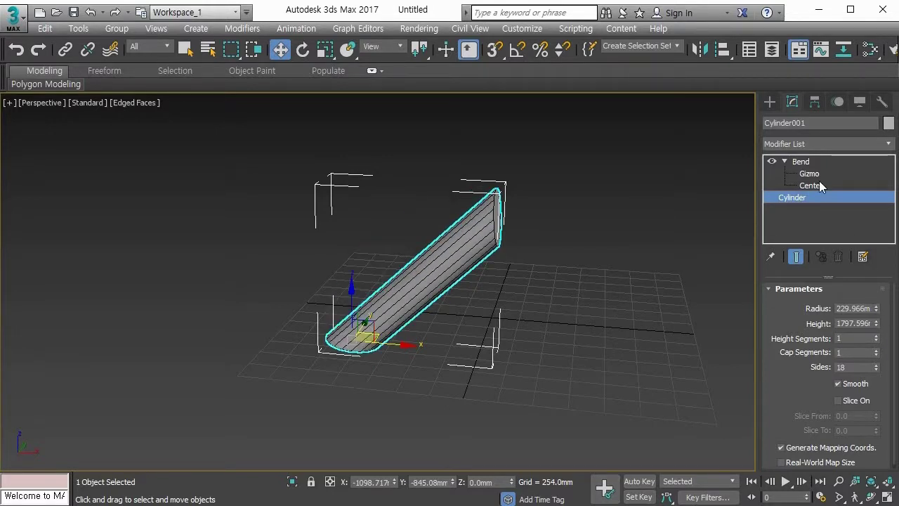
Step: Set the bend angle to 91 and raise the cylinder's height segments to 22
{"action": "left_click", "coordinate": [802, 163]}
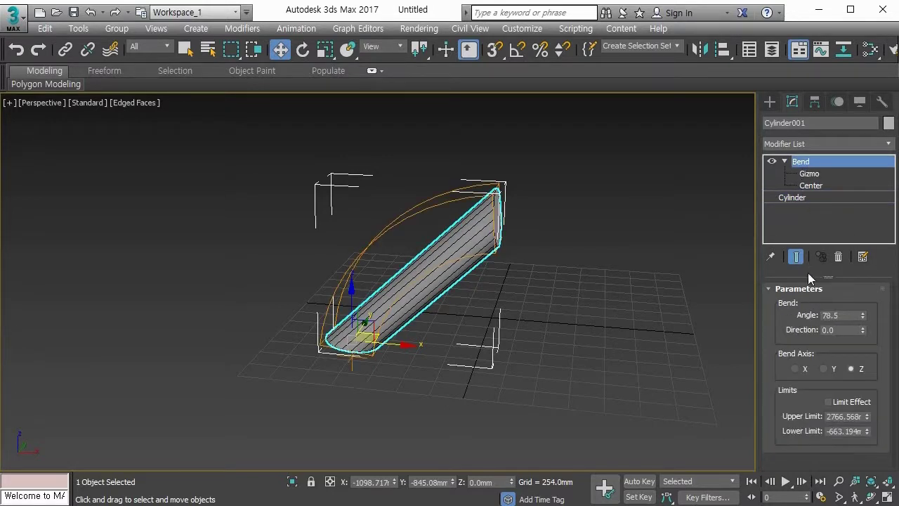
{"action": "left_click_drag", "start_coordinate": [863, 316], "coordinate": [848, 289]}
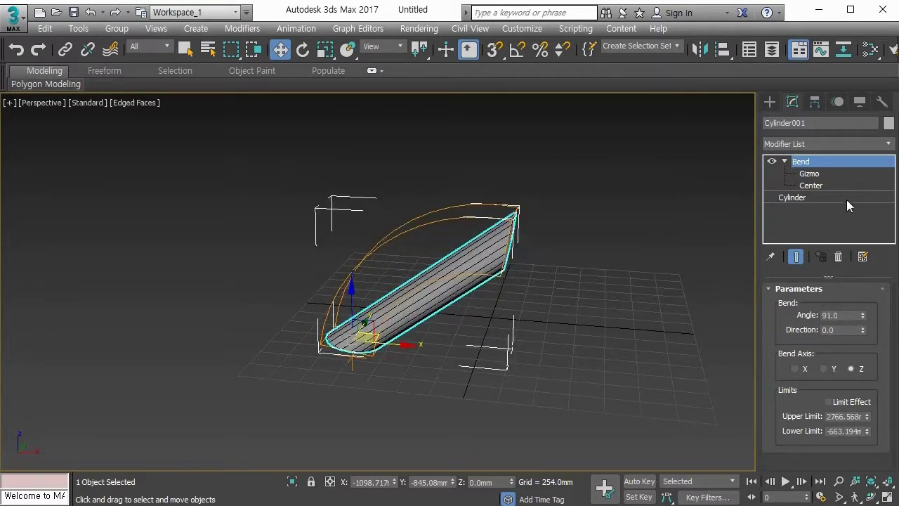
{"action": "left_click", "coordinate": [822, 197]}
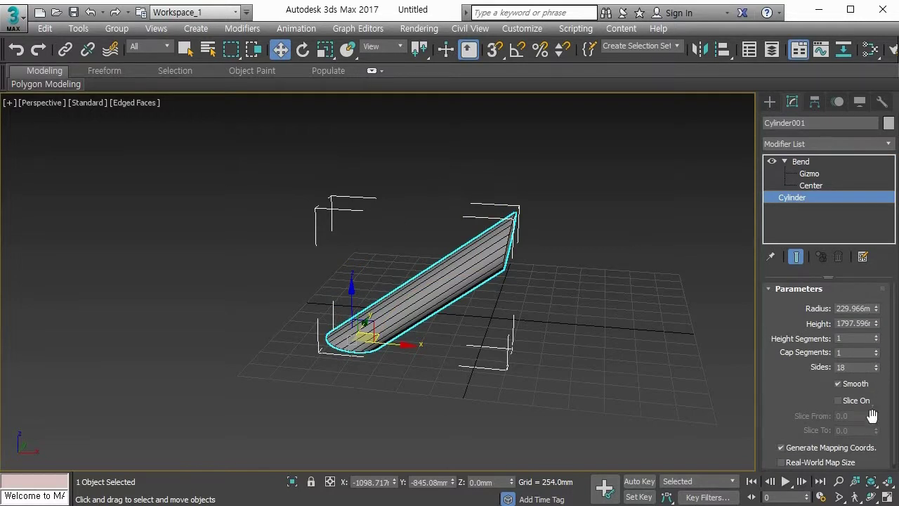
{"action": "left_click_drag", "start_coordinate": [876, 338], "coordinate": [877, 322]}
{"action": "mouse_move", "coordinate": [546, 287]}
{"action": "middle_mouse_down", "text": "alt"}
{"action": "mouse_move", "coordinate": [401, 275]}
{"action": "mouse_move", "coordinate": [561, 273]}
{"action": "mouse_move", "coordinate": [543, 273]}
{"action": "mouse_move", "coordinate": [552, 273]}
{"action": "middle_mouse_up", "text": "alt"}
{"action": "mouse_move", "coordinate": [521, 299]}
{"action": "middle_mouse_down", "text": "alt"}
{"action": "mouse_move", "coordinate": [561, 311]}
{"action": "mouse_move", "coordinate": [569, 351]}
{"action": "mouse_move", "coordinate": [536, 307]}
{"action": "middle_mouse_up", "text": "alt"}
{"action": "scroll", "coordinate": [536, 307], "scroll_direction": "up", "scroll_amount": 4}
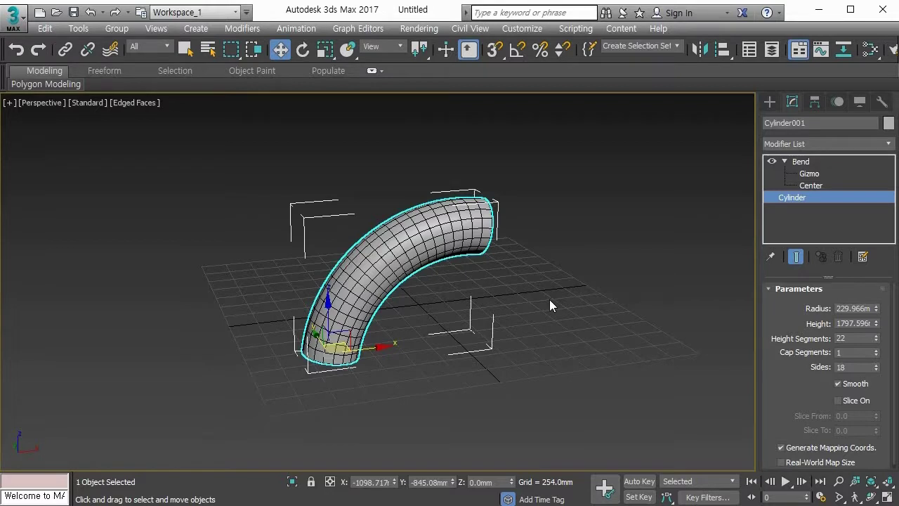
Step: Delete the bent cylinder and create a thin vertical six-sided cylinder with a radius of about 104 mm and a height of about 3070 mm
{"action": "key", "text": "Delete"}
{"action": "key", "text": "z"}
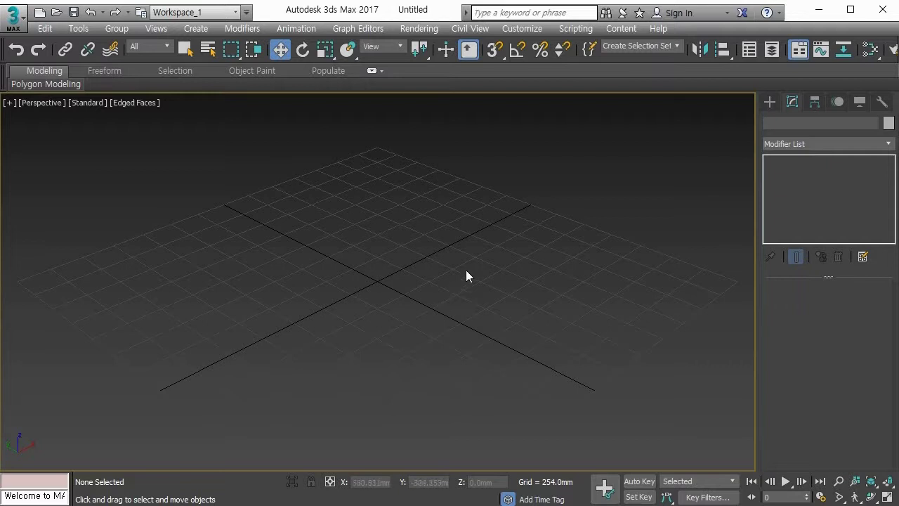
{"action": "left_click", "coordinate": [770, 100]}
{"action": "left_click", "coordinate": [786, 218]}
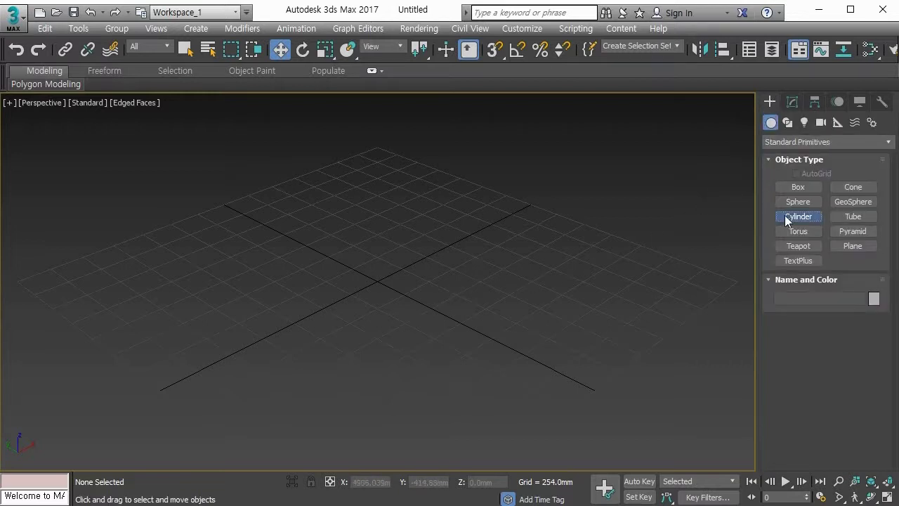
{"action": "left_click_drag", "start_coordinate": [393, 381], "coordinate": [402, 392]}
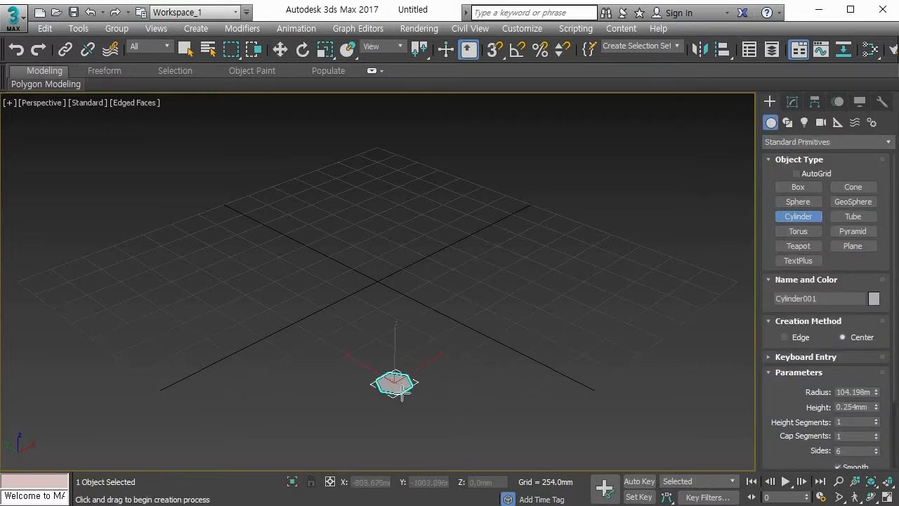
{"action": "scroll", "coordinate": [393, 313], "scroll_direction": "down", "scroll_amount": 4}
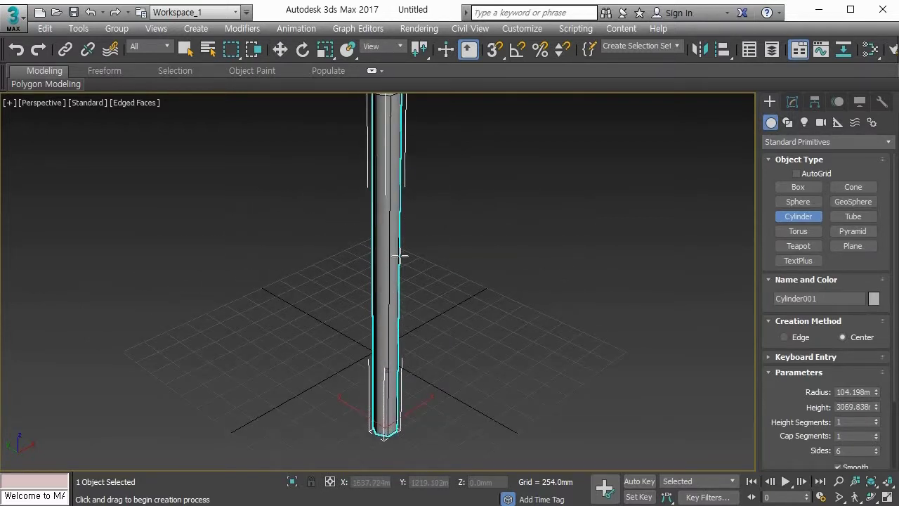
{"action": "middle_click_drag", "start_coordinate": [400, 256], "coordinate": [397, 314]}
{"action": "scroll", "coordinate": [397, 314], "scroll_direction": "down", "scroll_amount": 2}
{"action": "scroll", "coordinate": [386, 275], "scroll_direction": "down", "scroll_amount": 3}
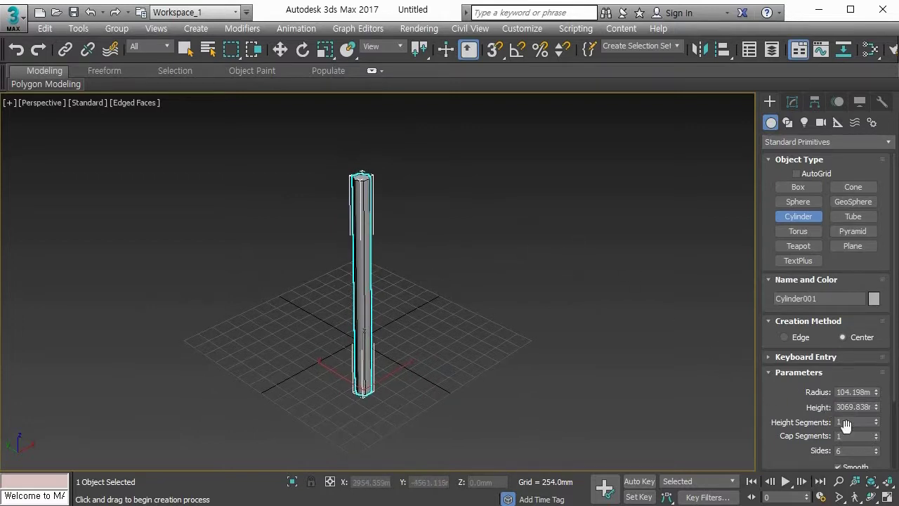
{"action": "left_click", "coordinate": [850, 452]}
{"action": "left_click", "coordinate": [850, 421]}
{"action": "middle_click_drag", "start_coordinate": [405, 169], "coordinate": [443, 223]}
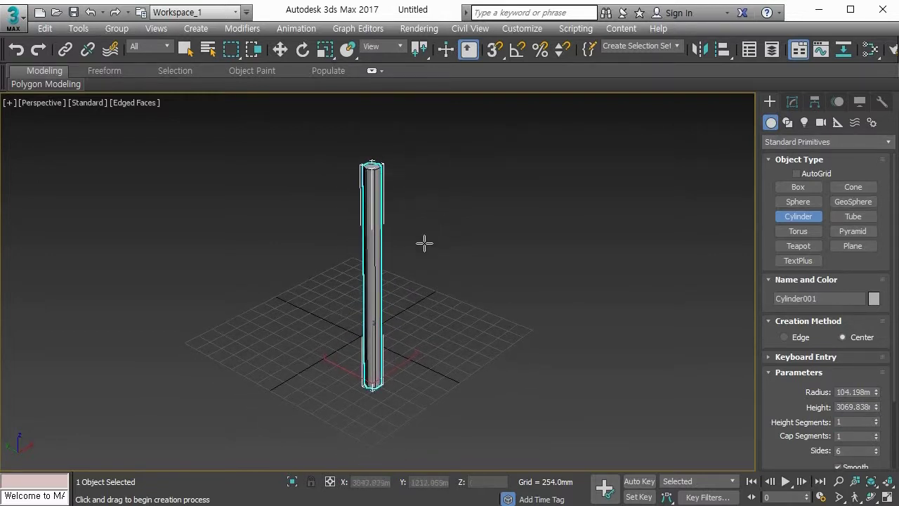
Step: Convert the cylinder to an Editable Poly and uniformly scale down its six top vertices to taper it
{"action": "key", "text": "alt+e"}
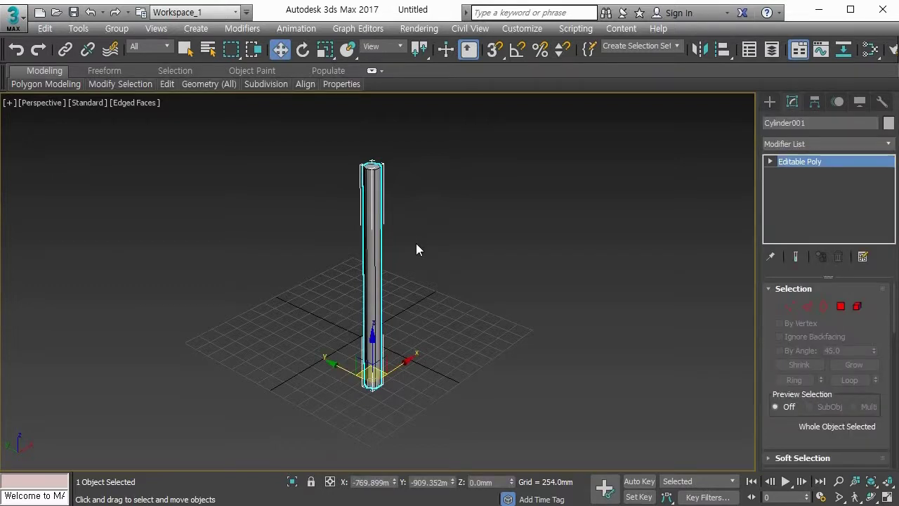
{"action": "mouse_move", "coordinate": [416, 250]}
{"action": "middle_mouse_down", "text": "alt"}
{"action": "mouse_move", "coordinate": [413, 257]}
{"action": "mouse_move", "coordinate": [415, 232]}
{"action": "middle_mouse_up", "text": "alt"}
{"action": "key", "text": "1"}
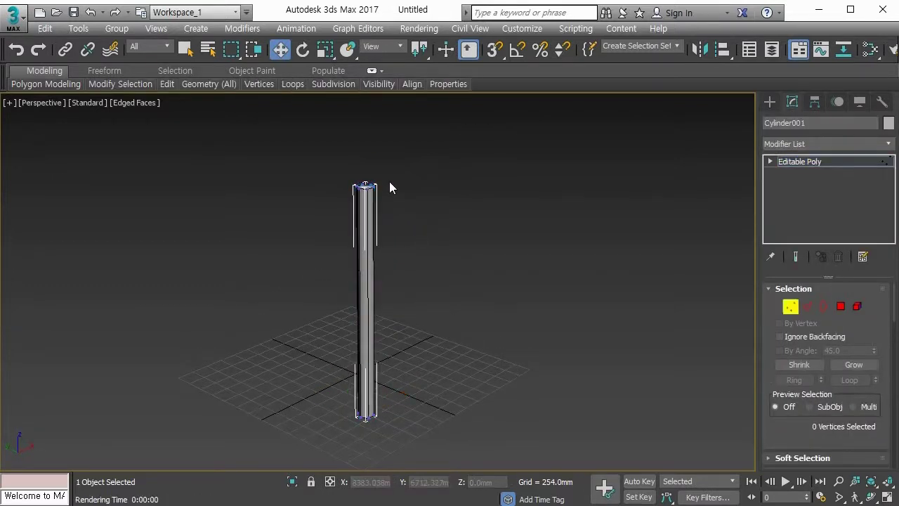
{"action": "left_click_drag", "start_coordinate": [407, 218], "coordinate": [405, 218]}
{"action": "key", "text": "r"}
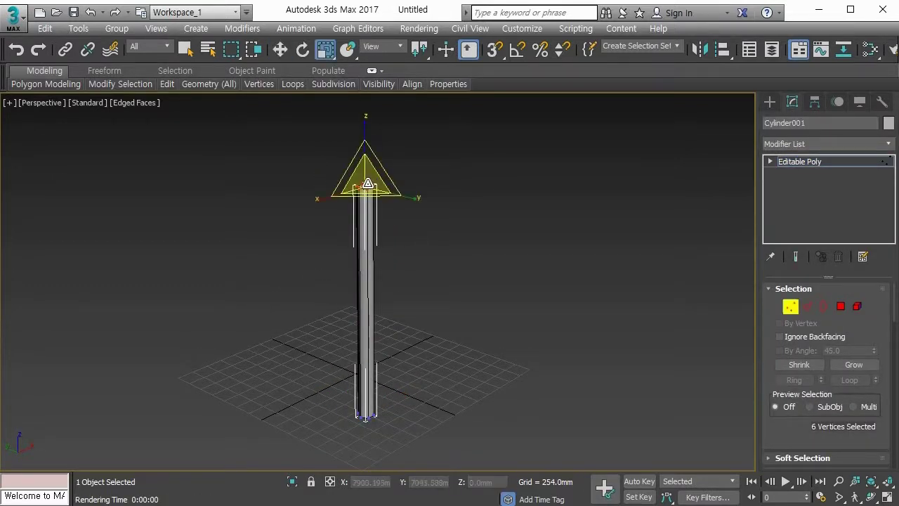
{"action": "left_click_drag", "start_coordinate": [364, 187], "coordinate": [305, 293]}
{"action": "left_click", "coordinate": [412, 246]}
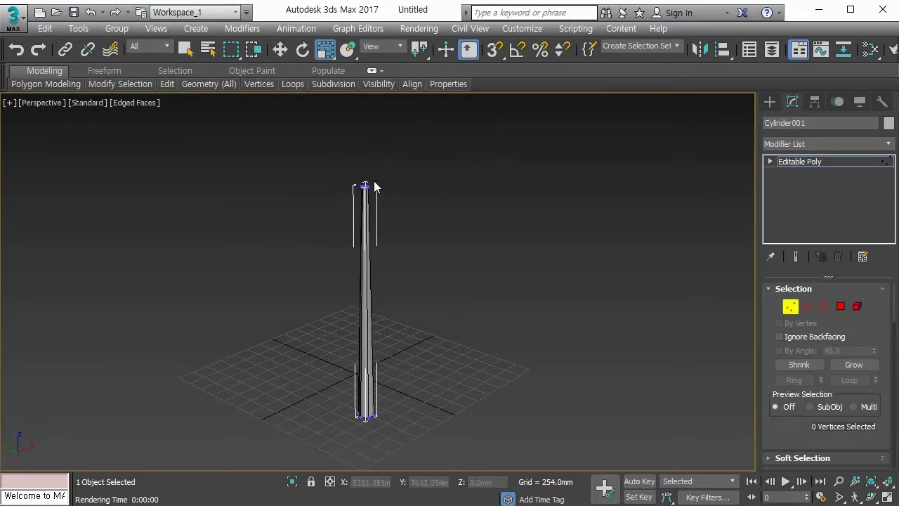
{"action": "key", "text": "1"}
{"action": "scroll", "coordinate": [374, 189], "scroll_direction": "up", "scroll_amount": 3}
{"action": "scroll", "coordinate": [372, 193], "scroll_direction": "down", "scroll_amount": 1}
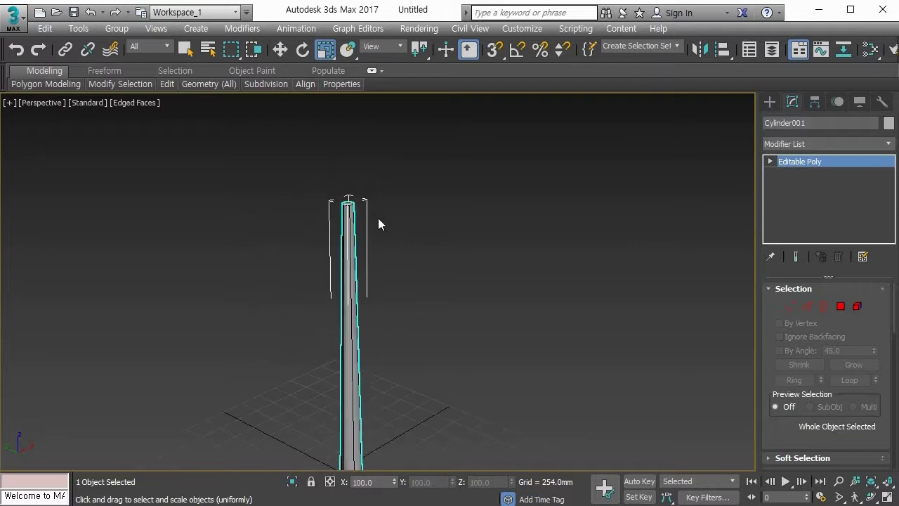
Step: Uniformly scale the cylinder's six top vertices down further to narrow the taper, and clear the selection
{"action": "scroll", "coordinate": [422, 267], "scroll_direction": "down", "scroll_amount": 3}
{"action": "scroll", "coordinate": [400, 261], "scroll_direction": "up", "scroll_amount": 4}
{"action": "key", "text": "1"}
{"action": "left_click_drag", "start_coordinate": [312, 172], "coordinate": [410, 239]}
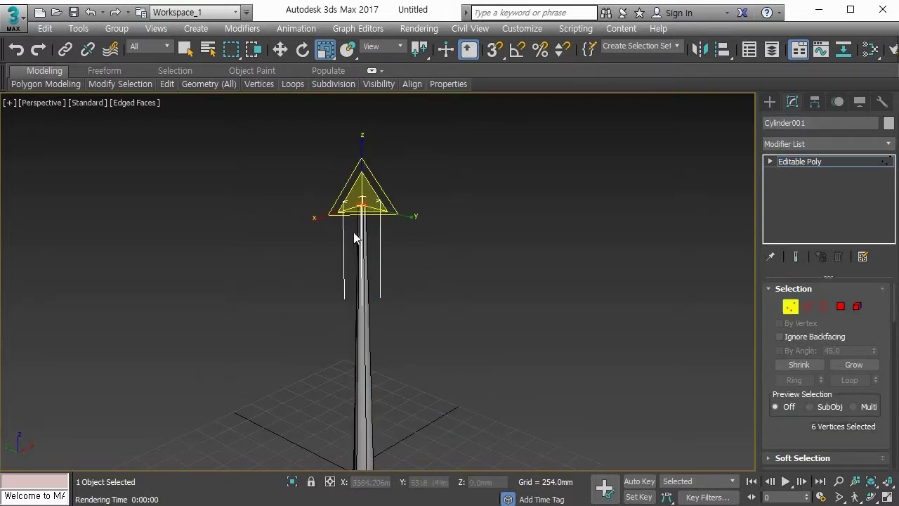
{"action": "left_click_drag", "start_coordinate": [354, 232], "coordinate": [450, 294]}
{"action": "left_click", "coordinate": [450, 324]}
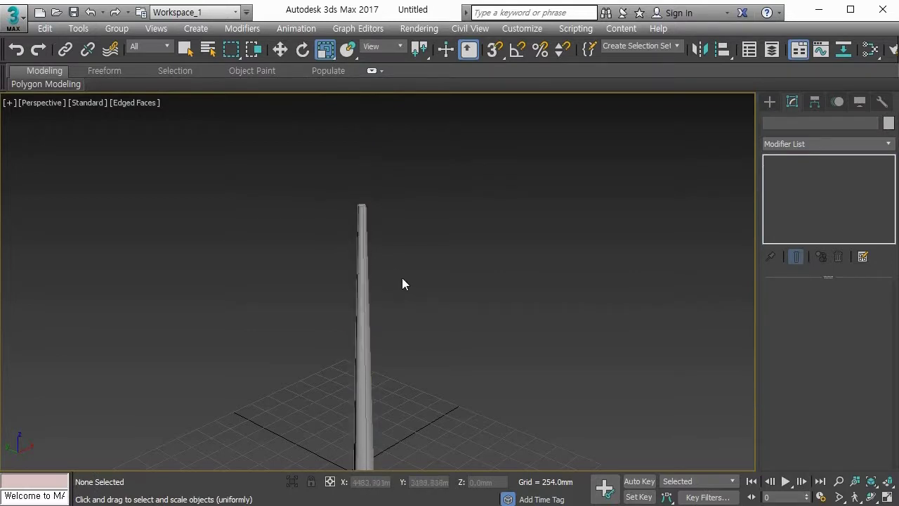
Step: Select the tapered cylinder's six vertical edges and connect them with 8 segments
{"action": "middle_click_drag", "start_coordinate": [401, 283], "coordinate": [395, 231]}
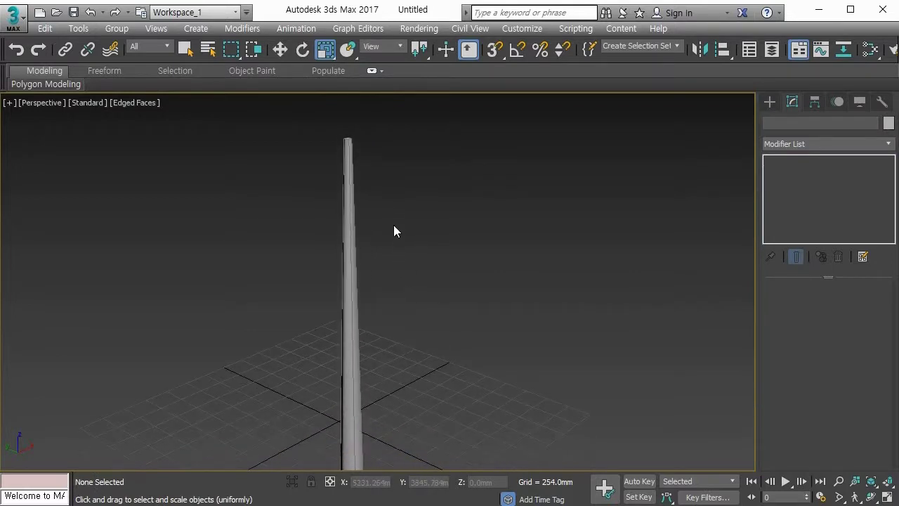
{"action": "left_click", "coordinate": [357, 248]}
{"action": "key", "text": "2"}
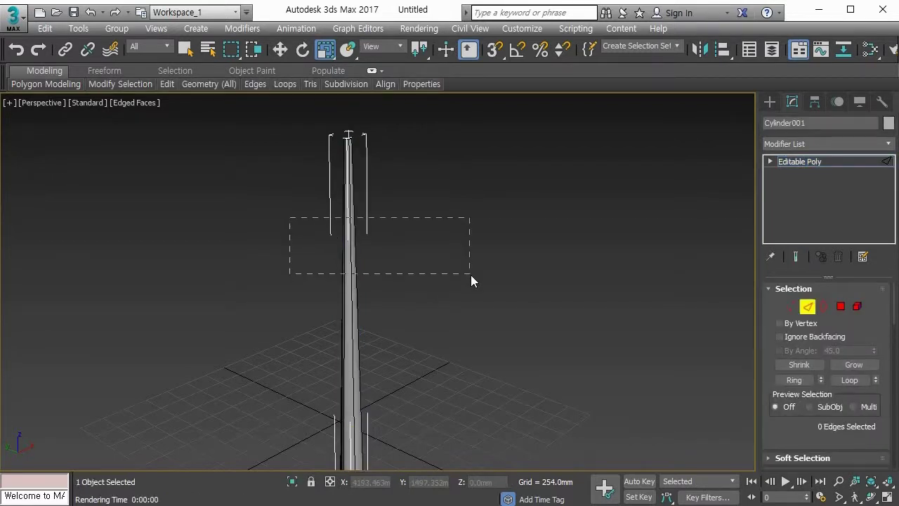
{"action": "left_click_drag", "start_coordinate": [470, 276], "coordinate": [470, 275]}
{"action": "scroll", "coordinate": [466, 272], "scroll_direction": "up", "scroll_amount": 3}
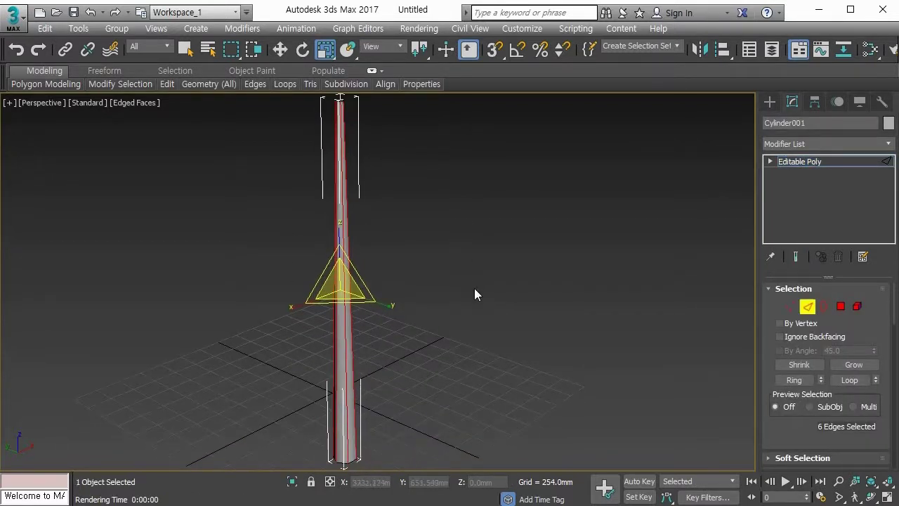
{"action": "middle_click_drag", "start_coordinate": [475, 291], "coordinate": [490, 316]}
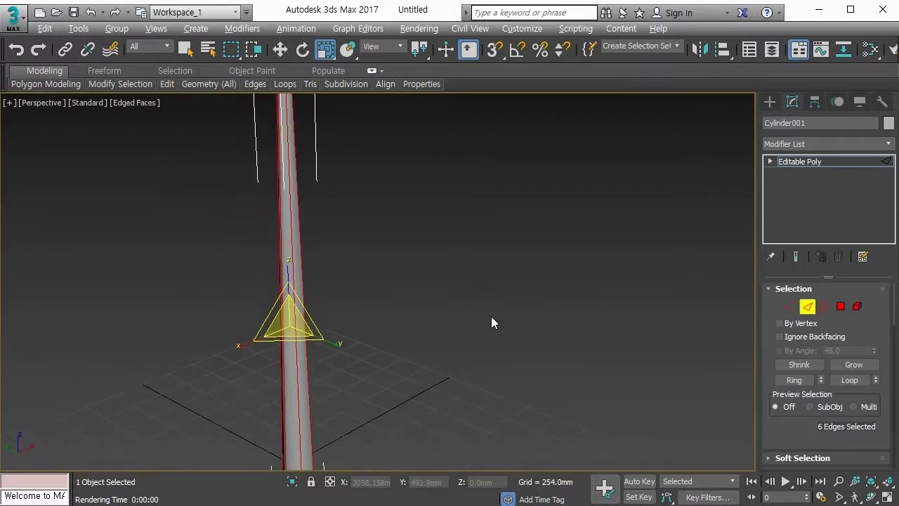
{"action": "key", "text": "ctrl+shift+e"}
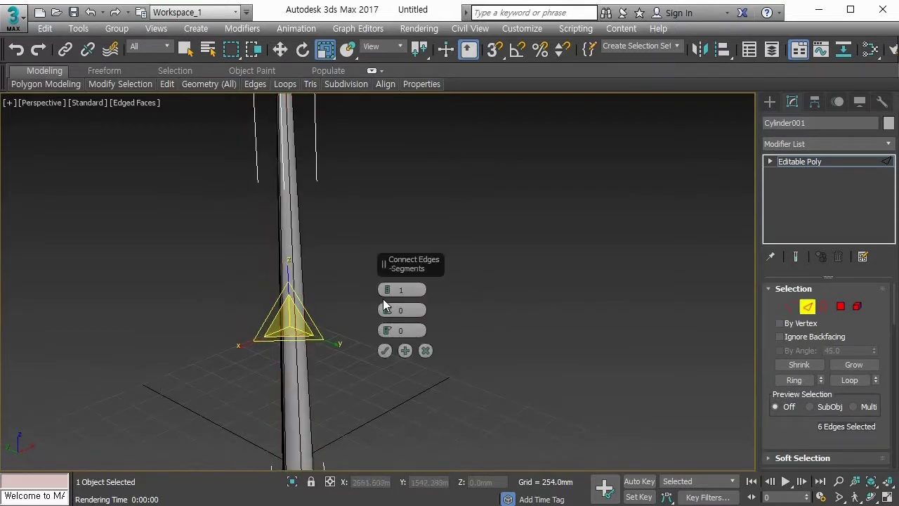
{"action": "left_click_drag", "start_coordinate": [386, 290], "coordinate": [387, 285]}
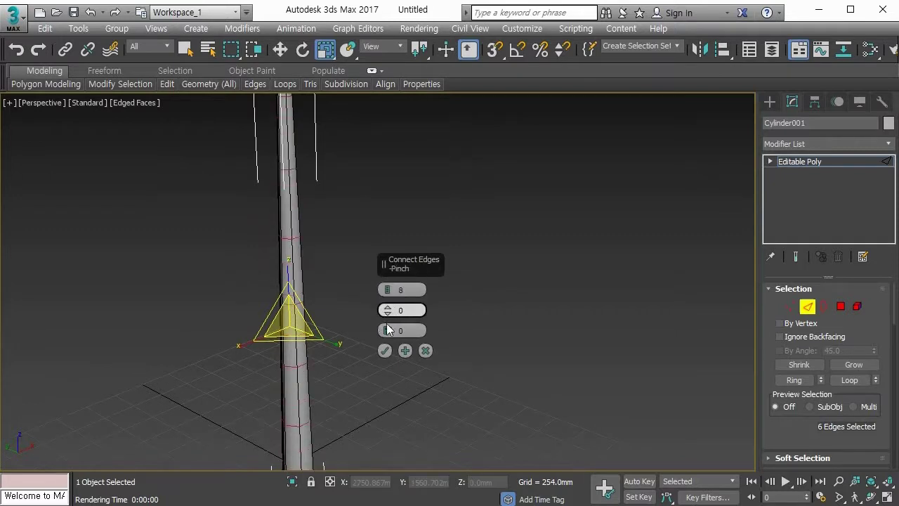
{"action": "left_click", "coordinate": [385, 350]}
Step: Insert an additional edge loop around the cylinder between its top edge and the uppermost connecting ring
{"action": "middle_click_drag", "start_coordinate": [357, 283], "coordinate": [381, 325]}
{"action": "scroll", "coordinate": [367, 287], "scroll_direction": "up", "scroll_amount": 3}
{"action": "key", "text": "2"}
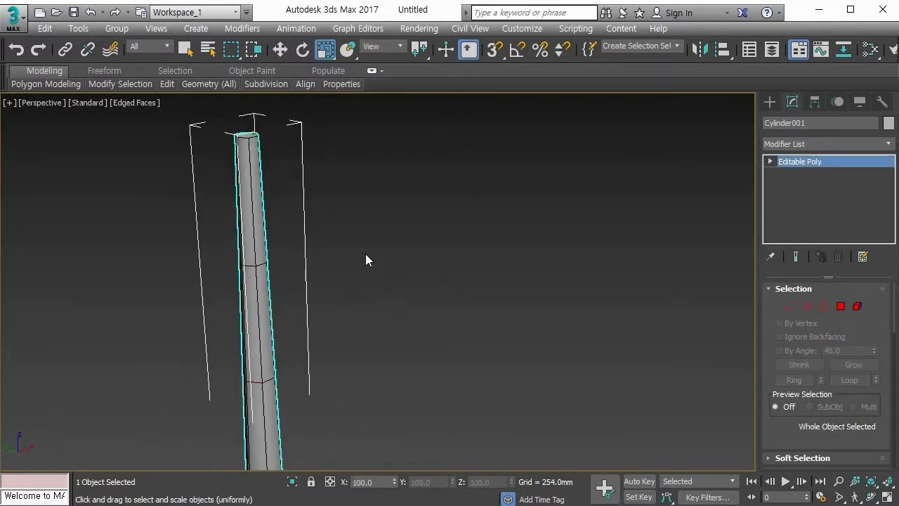
{"action": "middle_click_drag", "start_coordinate": [366, 260], "coordinate": [415, 285]}
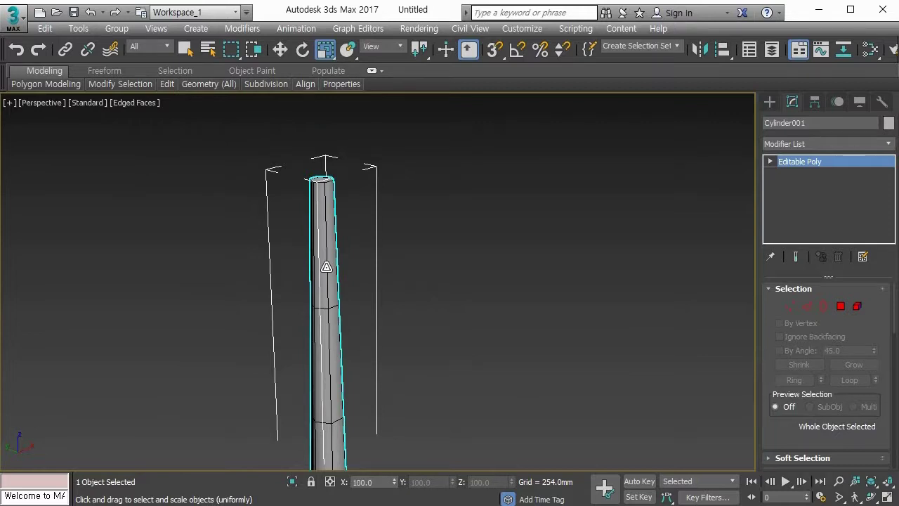
{"action": "key", "text": "2"}
{"action": "key", "text": "alt+c"}
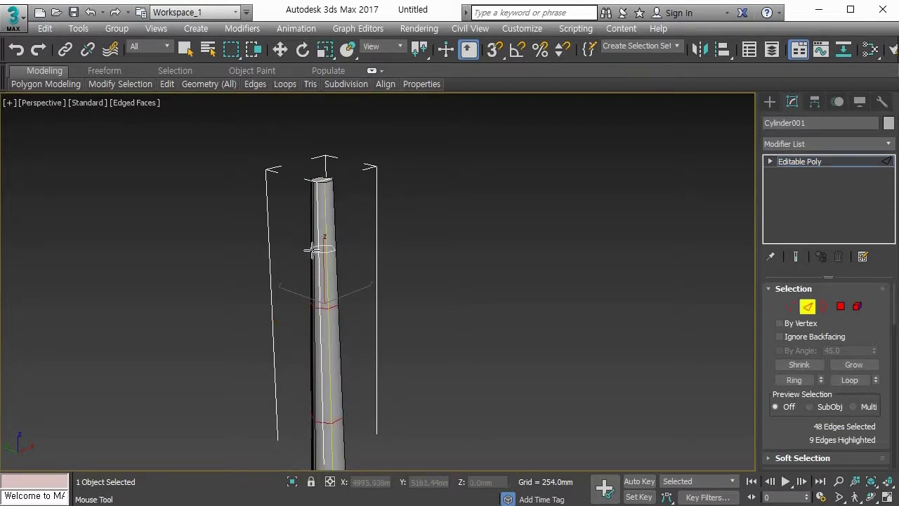
{"action": "left_click", "coordinate": [312, 245]}
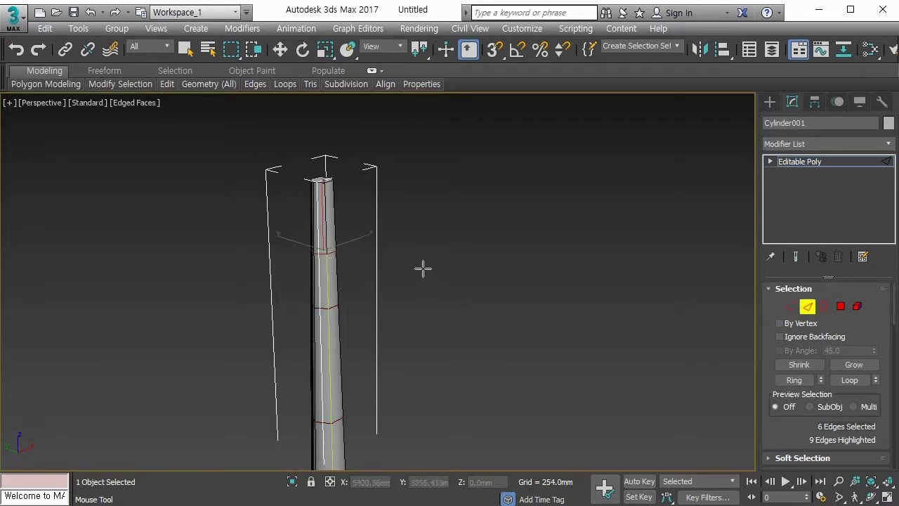
{"action": "key", "text": "w"}
Step: Bevel the cylinder's front-facing polygon directly below the uppermost inserted edge loop outward with a slightly smaller outline
{"action": "middle_click_drag", "start_coordinate": [423, 280], "coordinate": [399, 286]}
{"action": "key", "text": "alt+w"}
{"action": "key", "text": "alt+w"}
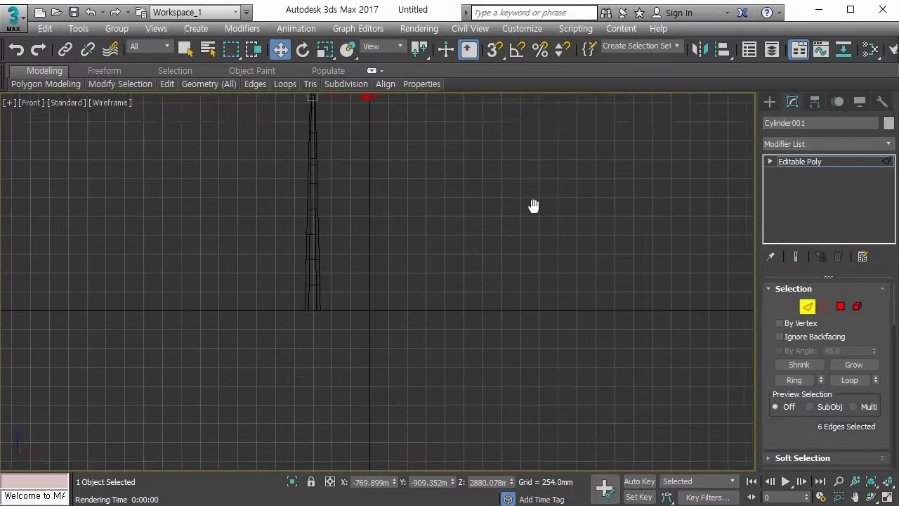
{"action": "scroll", "coordinate": [533, 207], "scroll_direction": "up", "scroll_amount": 2}
{"action": "scroll", "coordinate": [358, 237], "scroll_direction": "up", "scroll_amount": 1}
{"action": "key", "text": "g"}
{"action": "middle_click_drag", "start_coordinate": [364, 214], "coordinate": [417, 254]}
{"action": "scroll", "coordinate": [380, 210], "scroll_direction": "up", "scroll_amount": 2}
{"action": "key", "text": "4"}
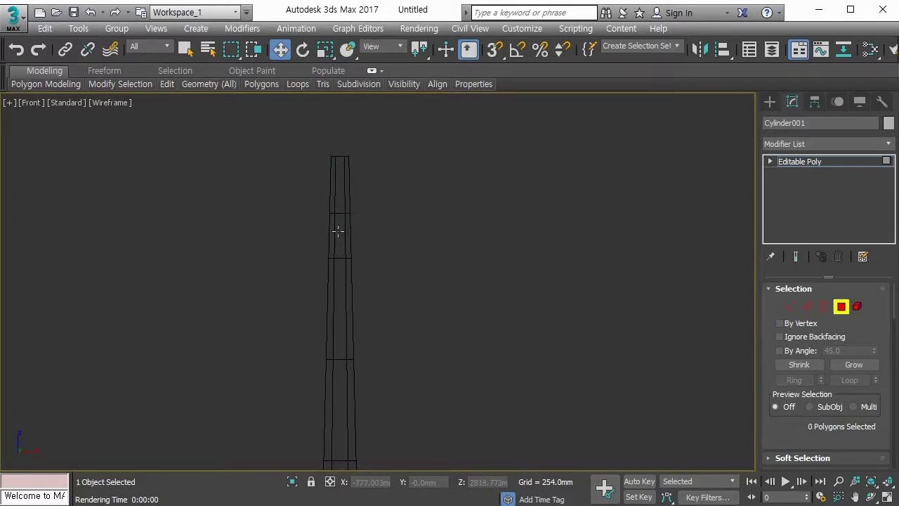
{"action": "left_click", "coordinate": [339, 231]}
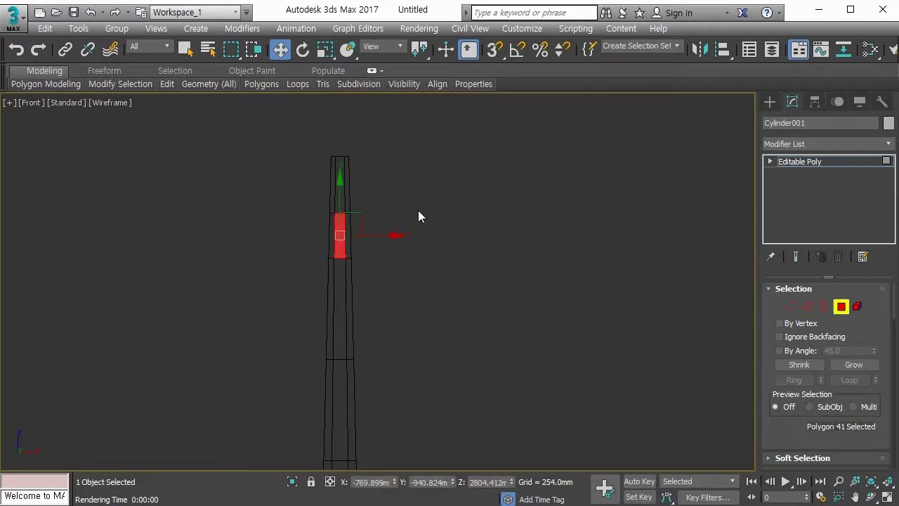
{"action": "middle_click_drag", "start_coordinate": [418, 211], "coordinate": [442, 199]}
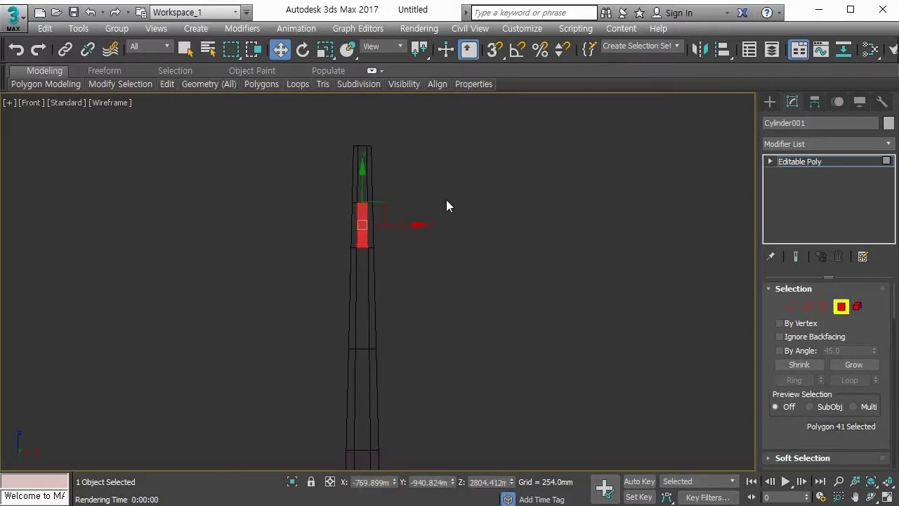
{"action": "key", "text": "alt+w"}
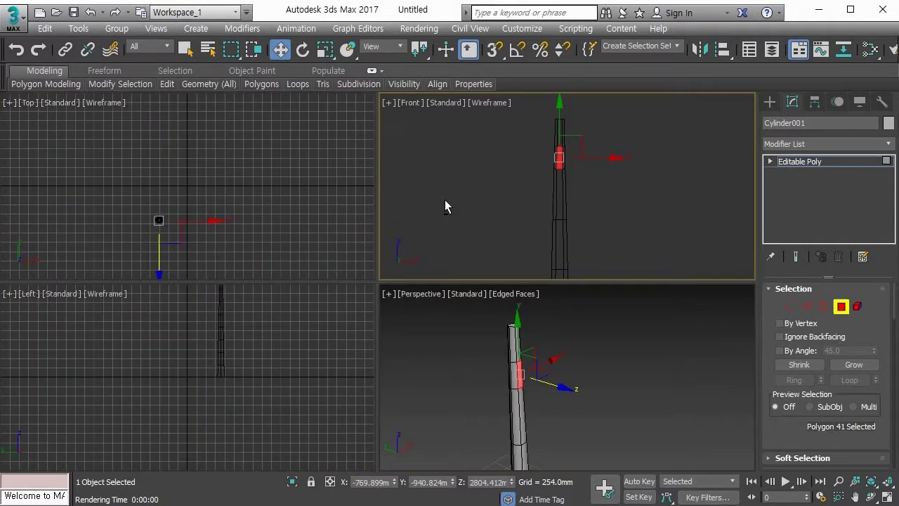
{"action": "scroll", "coordinate": [506, 380], "scroll_direction": "up", "scroll_amount": 2}
{"action": "key", "text": "alt+w"}
{"action": "scroll", "coordinate": [493, 338], "scroll_direction": "up", "scroll_amount": 5}
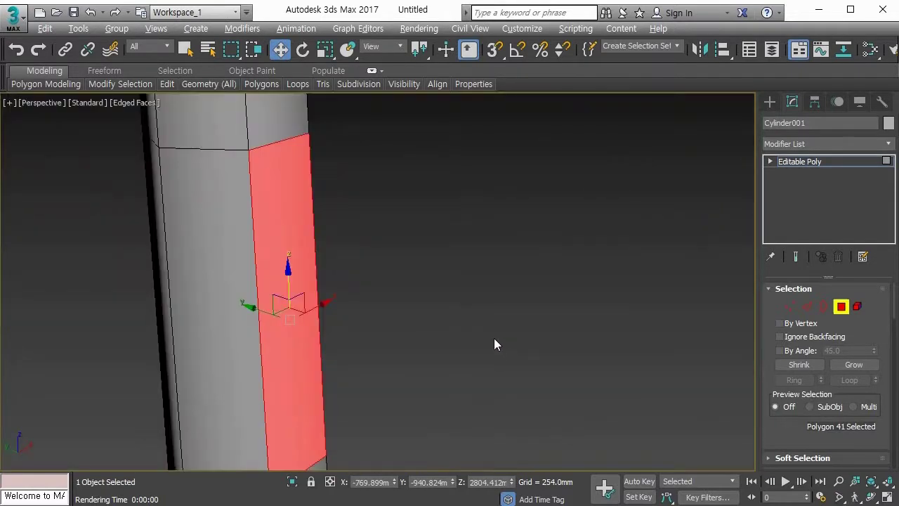
{"action": "scroll", "coordinate": [436, 304], "scroll_direction": "down", "scroll_amount": 4}
{"action": "middle_click_drag", "start_coordinate": [436, 303], "coordinate": [392, 315]}
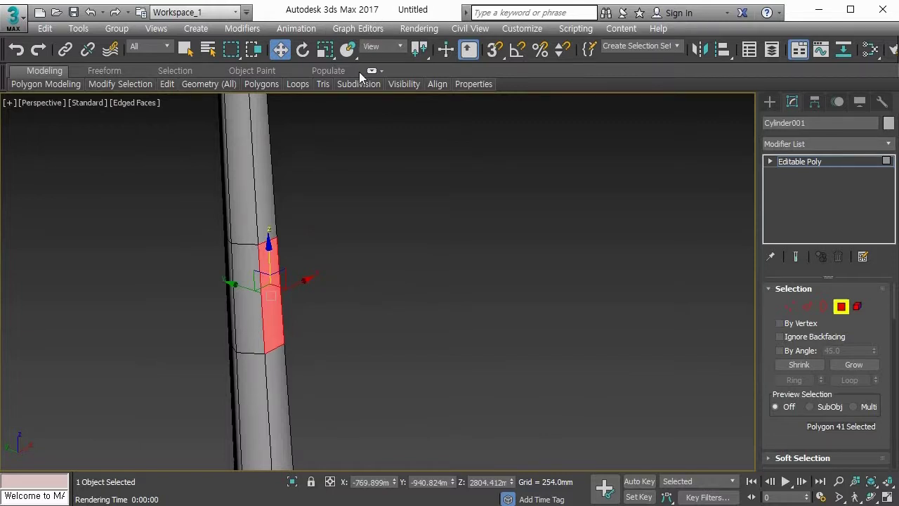
{"action": "key", "text": "q"}
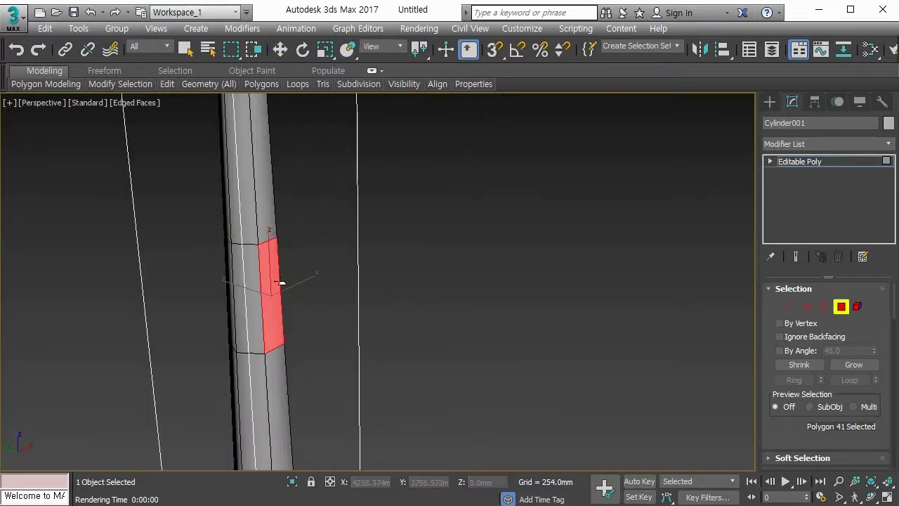
{"action": "left_click_drag", "start_coordinate": [275, 296], "coordinate": [290, 307]}
{"action": "mouse_move", "coordinate": [336, 286]}
{"action": "middle_mouse_down"}
{"action": "mouse_move", "coordinate": [345, 287]}
{"action": "mouse_move", "coordinate": [334, 284]}
{"action": "middle_mouse_up"}
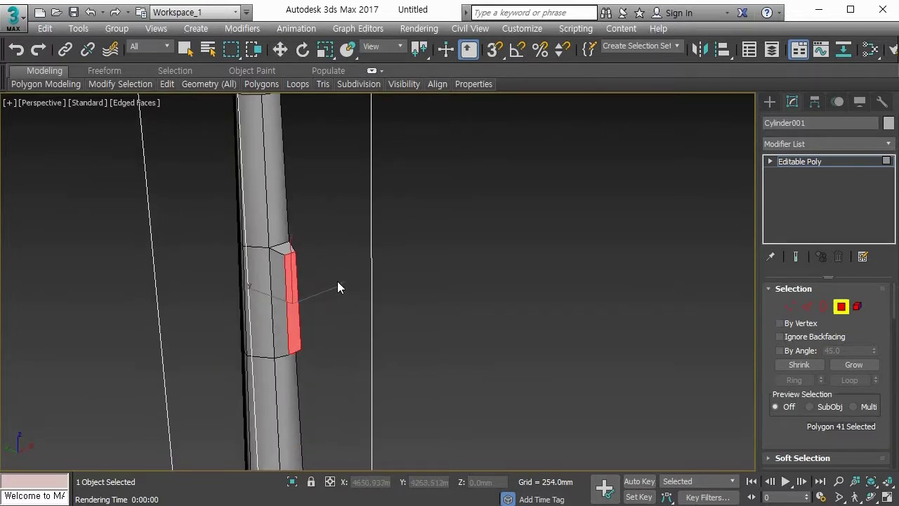
{"action": "key", "text": "w"}
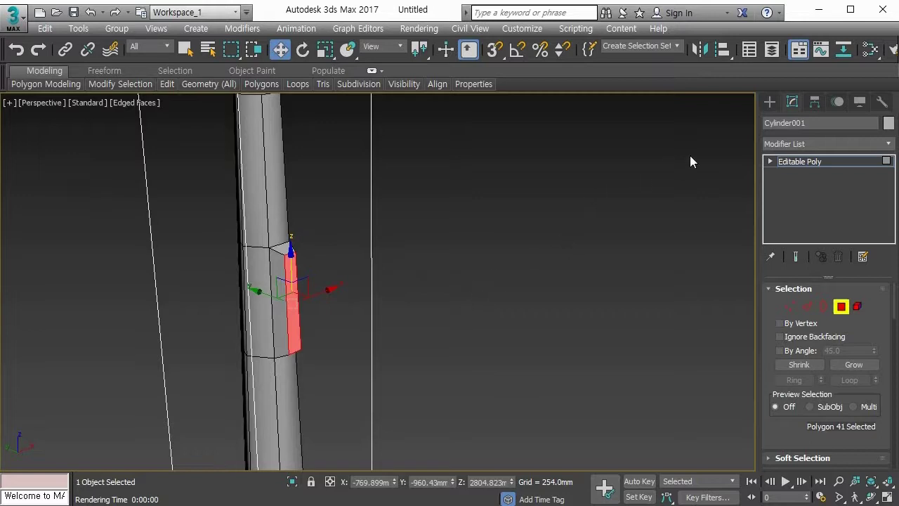
Step: Draw an NGon spline with a radius of about 139 mm centred on the bevelled polygon in the Front view, and set it to 10 sides
{"action": "key", "text": "alt+w"}
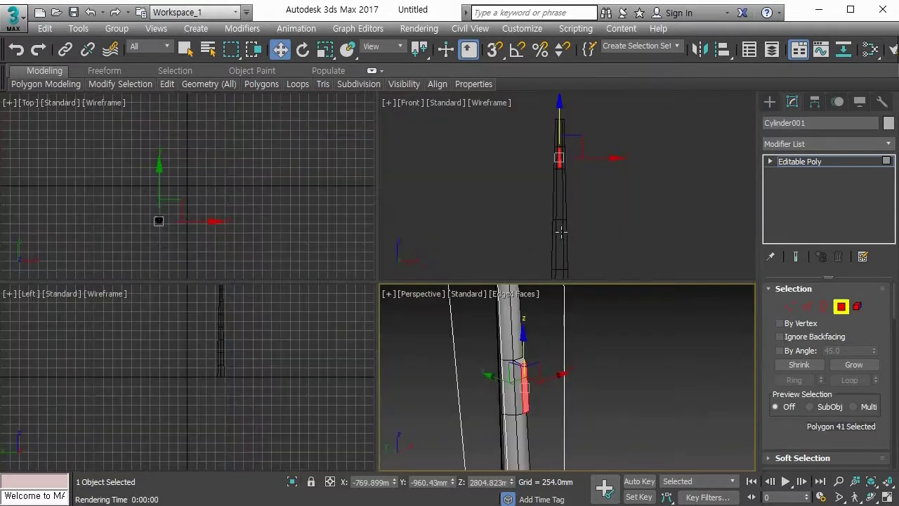
{"action": "key", "text": "alt+w"}
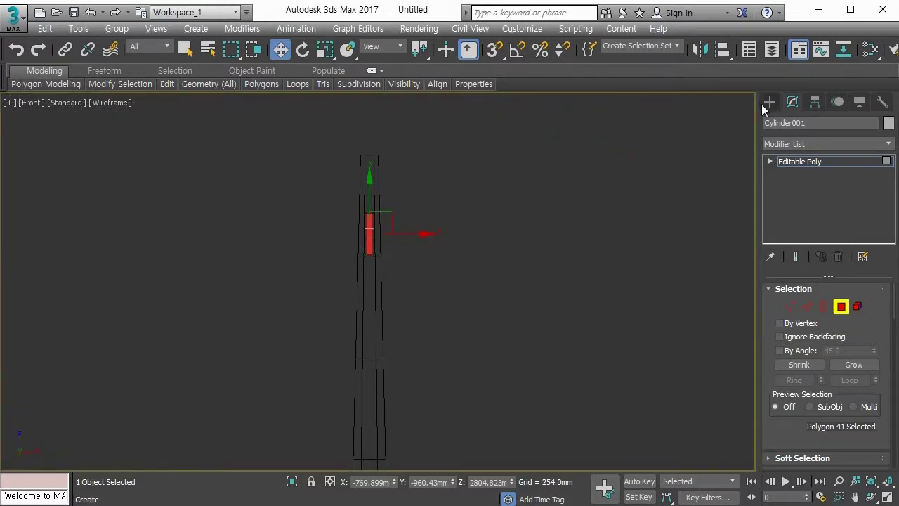
{"action": "left_click", "coordinate": [769, 102]}
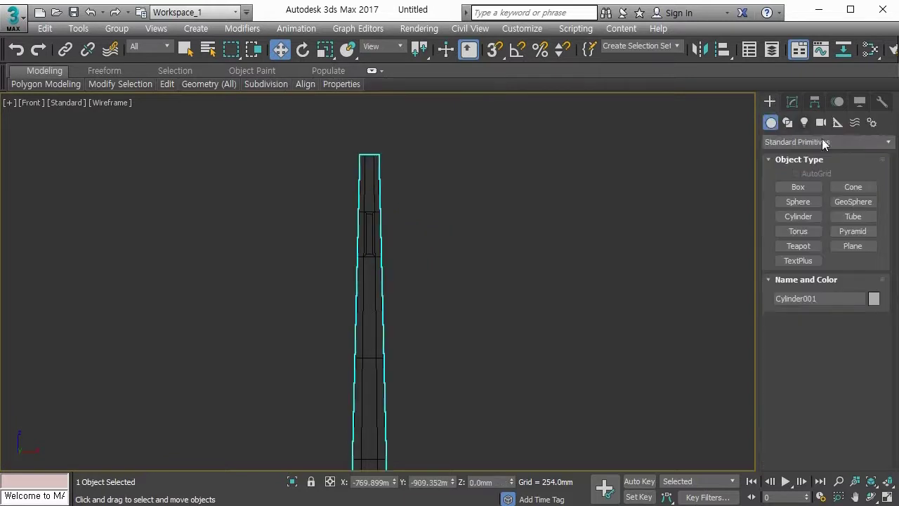
{"action": "left_click", "coordinate": [787, 122]}
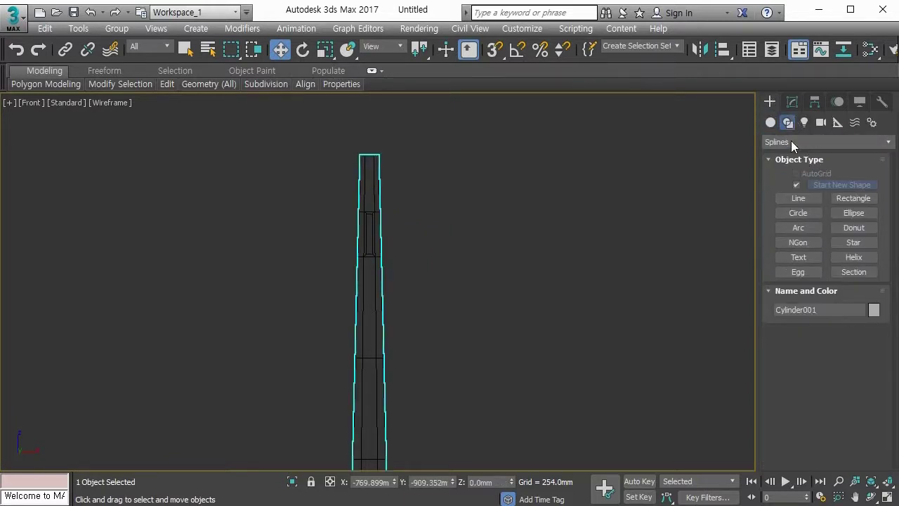
{"action": "left_click", "coordinate": [800, 243]}
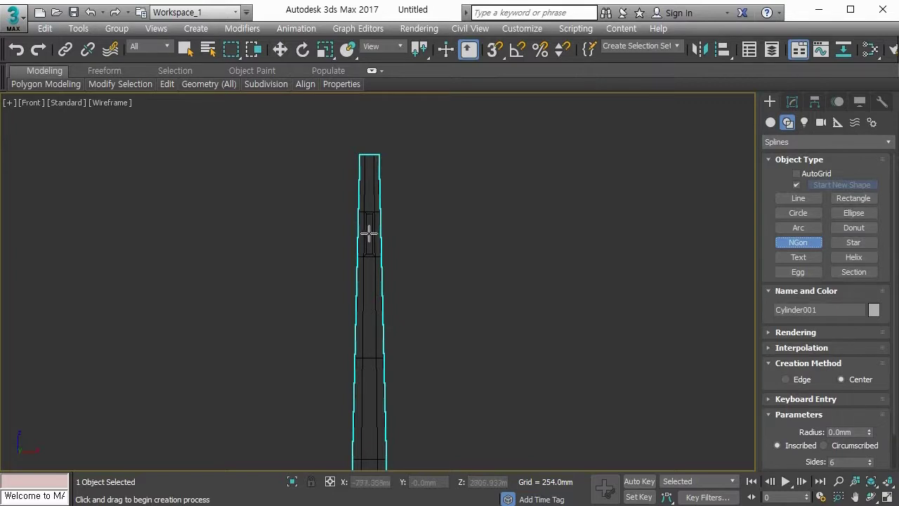
{"action": "left_click_drag", "start_coordinate": [369, 233], "coordinate": [398, 262]}
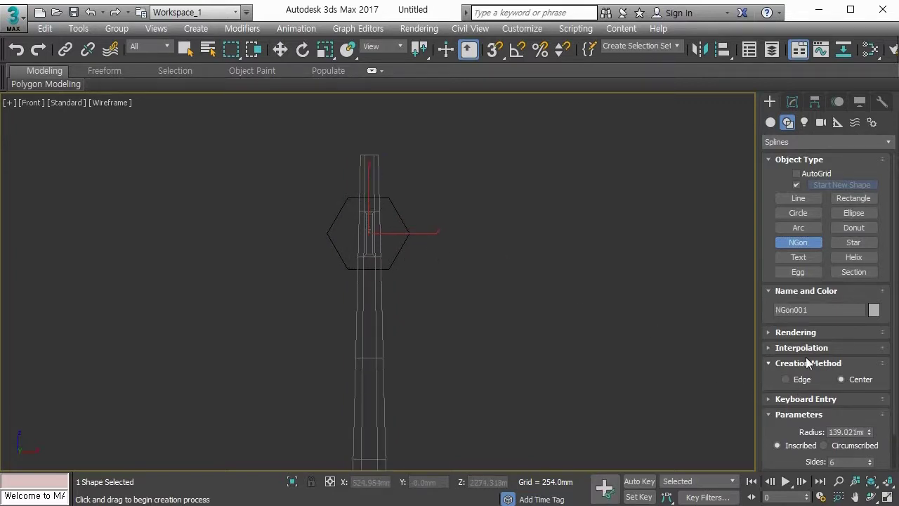
{"action": "left_click_drag", "start_coordinate": [785, 432], "coordinate": [782, 297]}
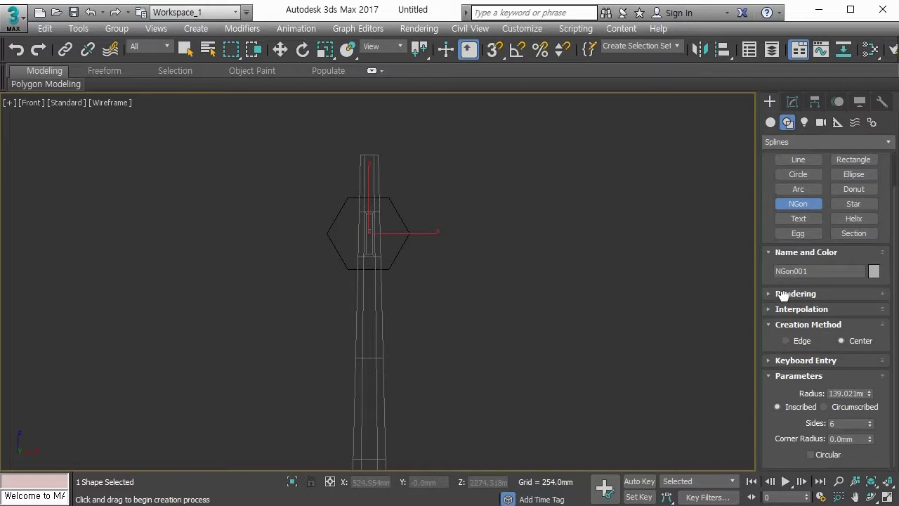
{"action": "double_click", "coordinate": [854, 427]}
{"action": "type", "text": "10"}
{"action": "key", "text": "Return"}
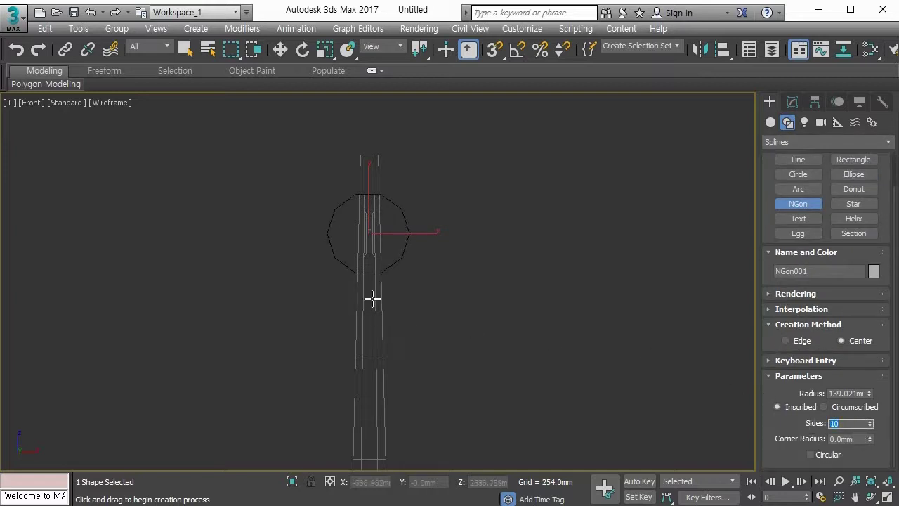
Step: Move the ten-sided NGon along the world Y axis to just in front of the cylinder's bevelled face
{"action": "key", "text": "alt+w"}
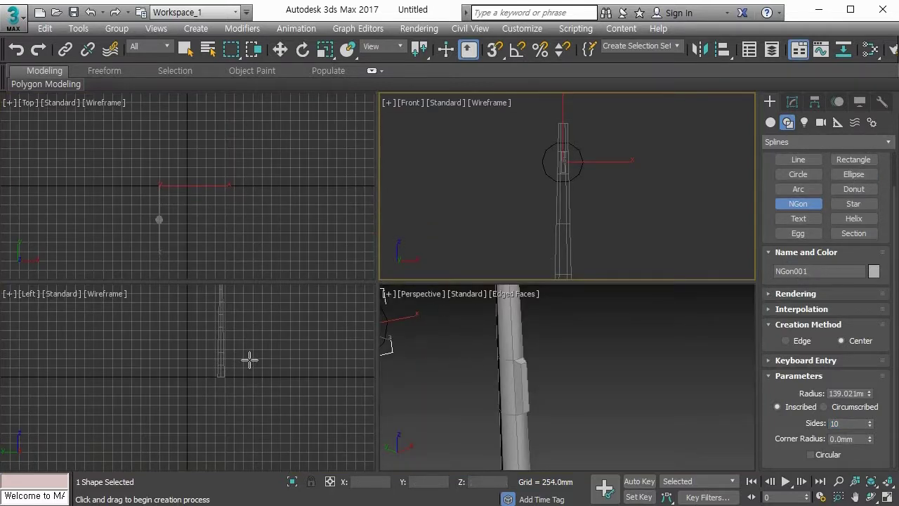
{"action": "key", "text": "alt+w"}
{"action": "scroll", "coordinate": [420, 264], "scroll_direction": "down", "scroll_amount": 2}
{"action": "middle_click_drag", "start_coordinate": [426, 276], "coordinate": [387, 349]}
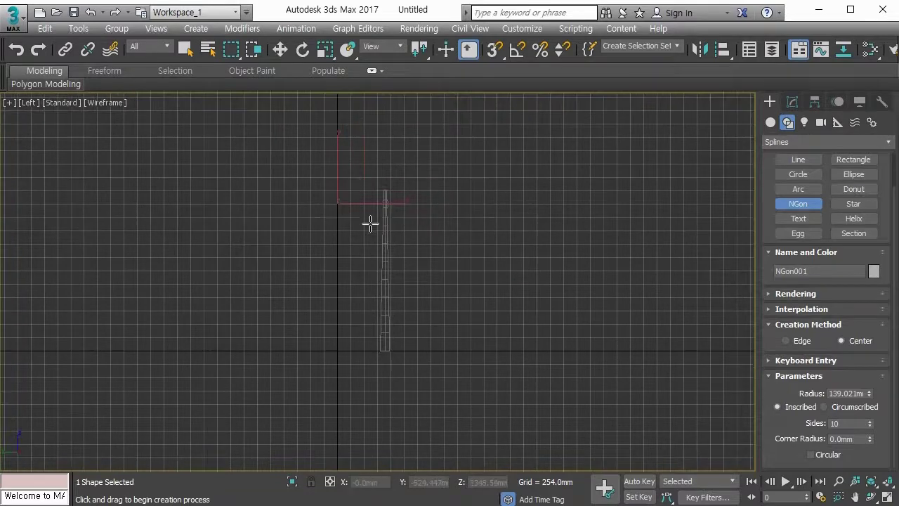
{"action": "key", "text": "w"}
{"action": "left_click_drag", "start_coordinate": [389, 202], "coordinate": [432, 201]}
{"action": "key", "text": "alt+w"}
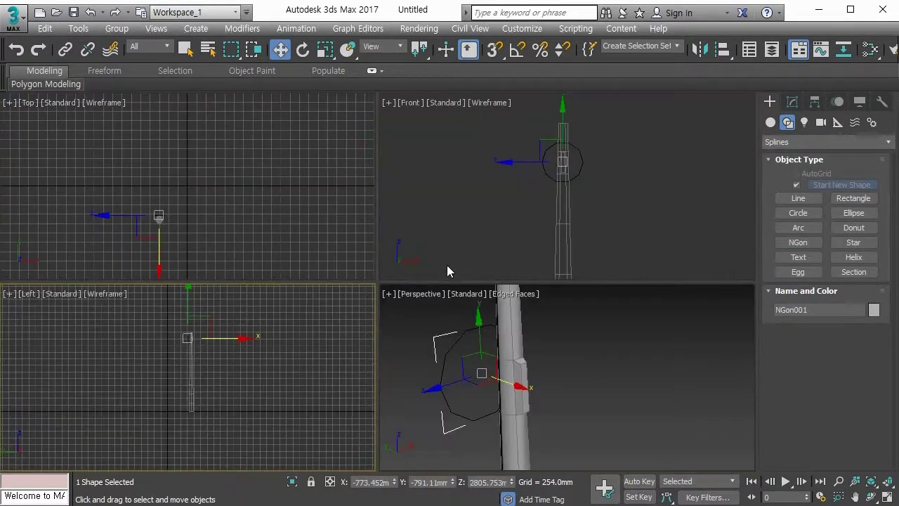
{"action": "left_click", "coordinate": [513, 387]}
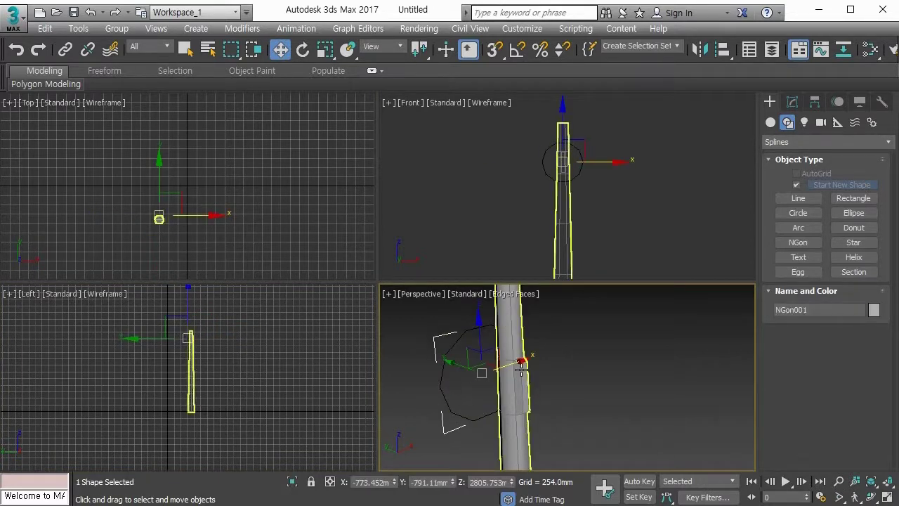
{"action": "left_click_drag", "start_coordinate": [453, 363], "coordinate": [517, 375]}
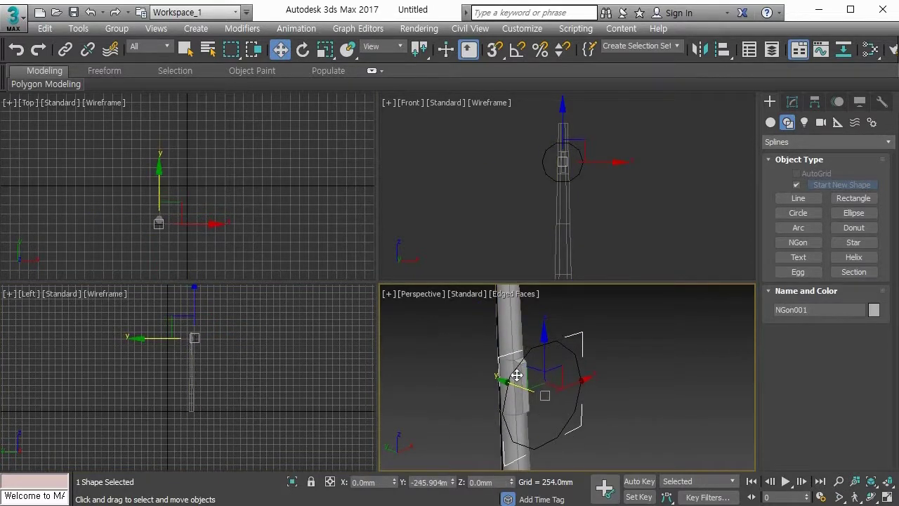
Step: Thicken the ten-sided NGon in front of the pole with a Shell modifier, using an outer amount of 25.4 mm
{"action": "middle_click_drag", "start_coordinate": [516, 376], "coordinate": [557, 352], "text": "alt"}
{"action": "key", "text": "alt+w"}
{"action": "scroll", "coordinate": [480, 329], "scroll_direction": "down", "scroll_amount": 7}
{"action": "middle_click_drag", "start_coordinate": [490, 339], "coordinate": [439, 308]}
{"action": "scroll", "coordinate": [437, 248], "scroll_direction": "up", "scroll_amount": 3}
{"action": "scroll", "coordinate": [439, 310], "scroll_direction": "up", "scroll_amount": 3}
{"action": "scroll", "coordinate": [437, 306], "scroll_direction": "up", "scroll_amount": 3}
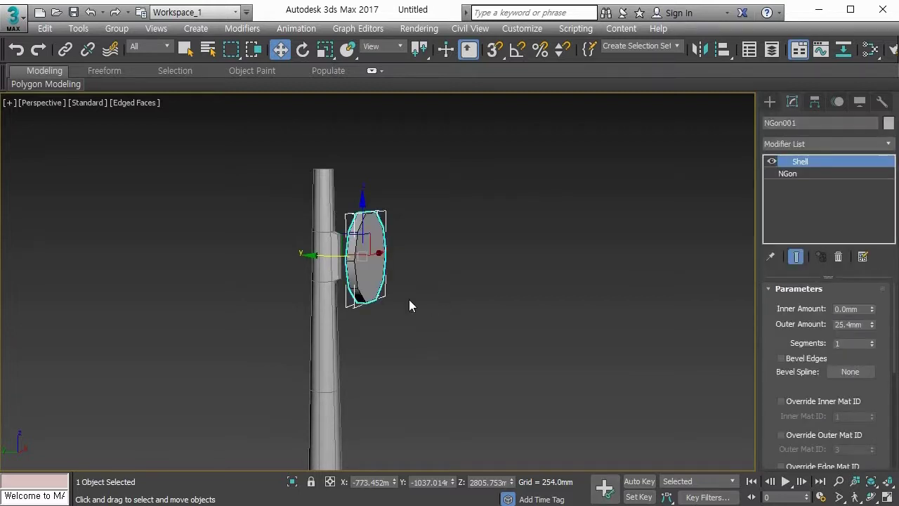
{"action": "middle_click_drag", "start_coordinate": [412, 307], "coordinate": [506, 304], "text": "alt"}
{"action": "middle_click_drag", "start_coordinate": [486, 298], "coordinate": [434, 287], "text": "alt"}
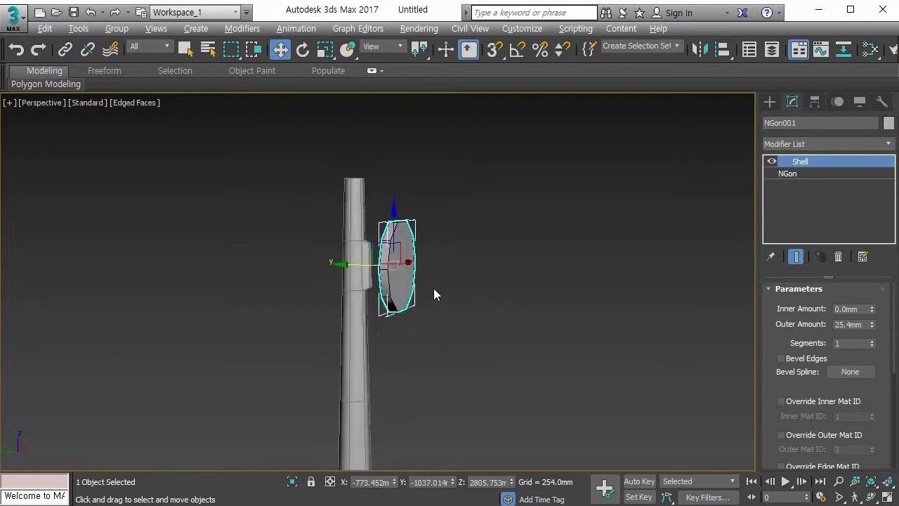
Step: Attach the shelled ten-sided disc to the pole's editable poly
{"action": "left_click", "coordinate": [343, 325]}
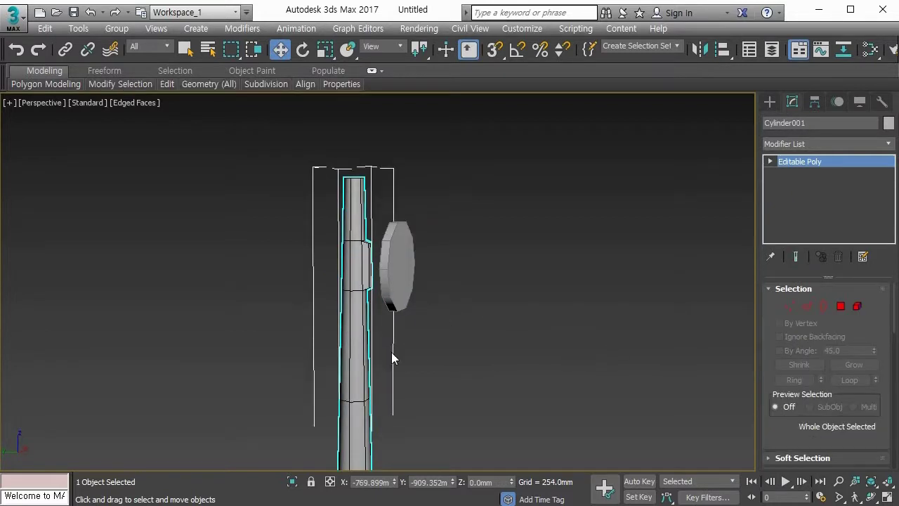
{"action": "middle_click_drag", "start_coordinate": [463, 330], "coordinate": [443, 321]}
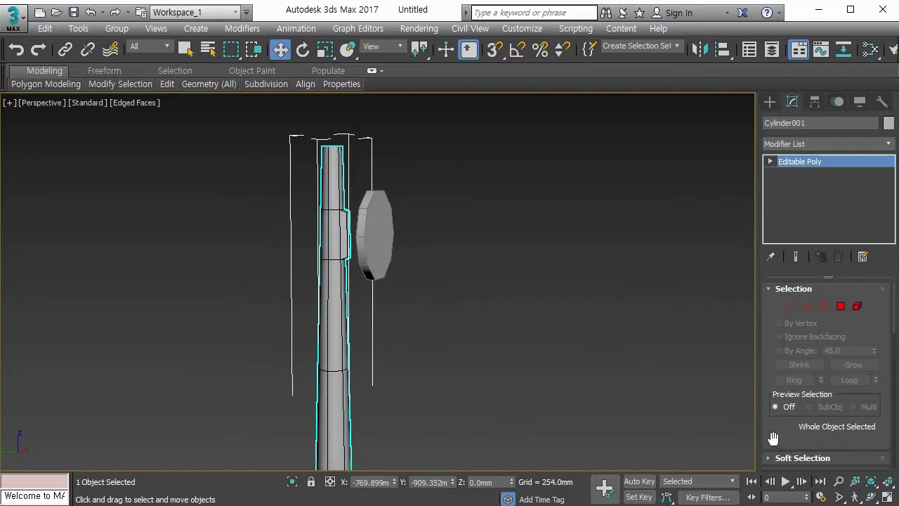
{"action": "left_click", "coordinate": [379, 230]}
{"action": "left_click", "coordinate": [323, 250]}
{"action": "left_click", "coordinate": [372, 228]}
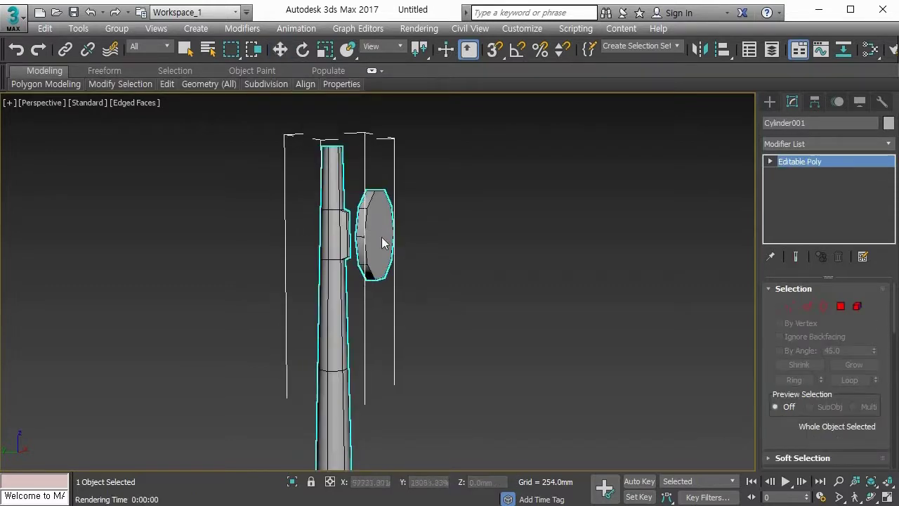
{"action": "middle_click_drag", "start_coordinate": [398, 246], "coordinate": [492, 271], "text": "alt"}
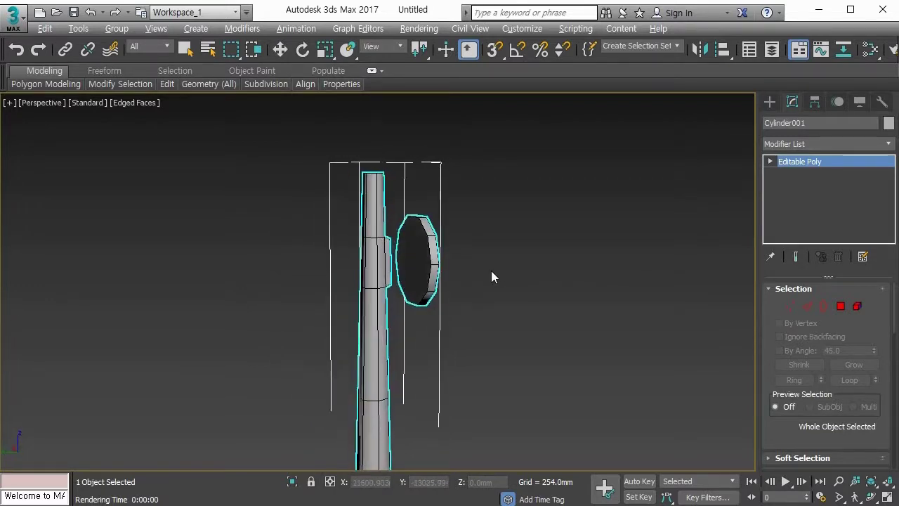
Step: Inset the disc's back polygon facing the pole to leave a smaller ten-sided face at its centre
{"action": "key", "text": "w"}
{"action": "key", "text": "4"}
{"action": "left_click", "coordinate": [416, 257]}
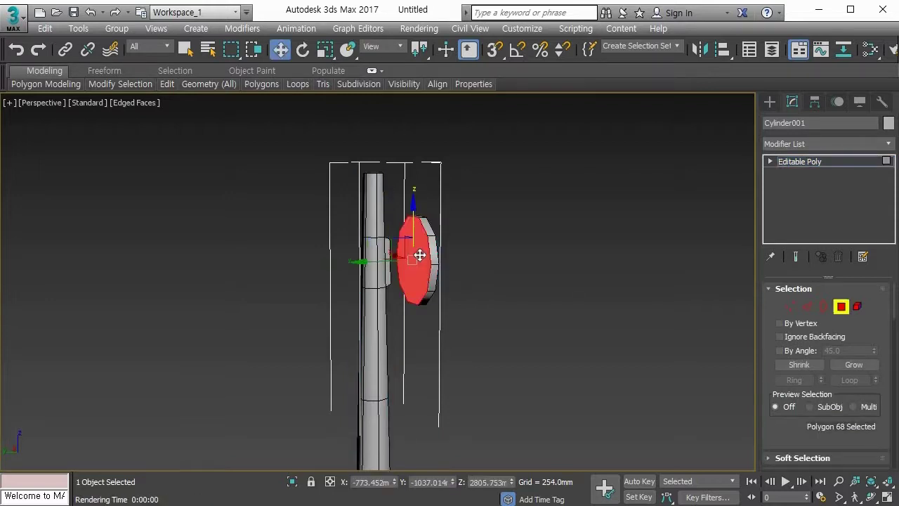
{"action": "scroll", "coordinate": [420, 255], "scroll_direction": "up", "scroll_amount": 2}
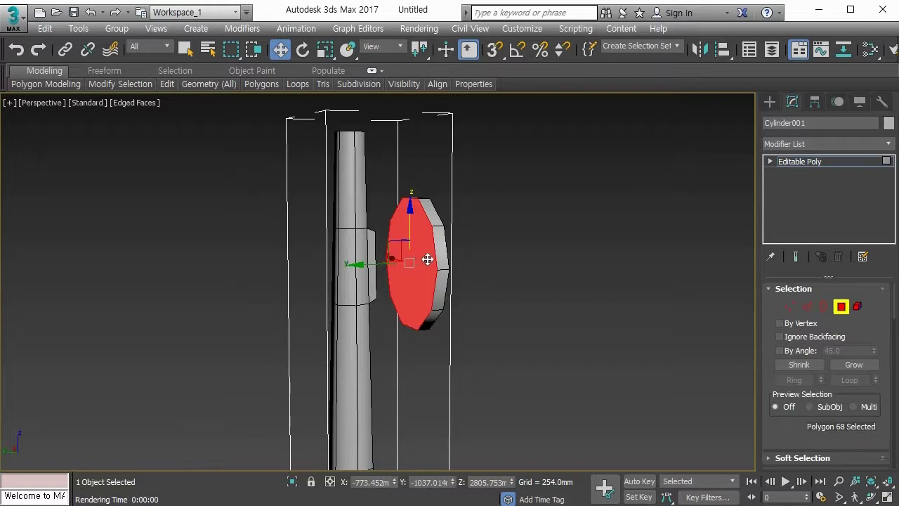
{"action": "key", "text": "q"}
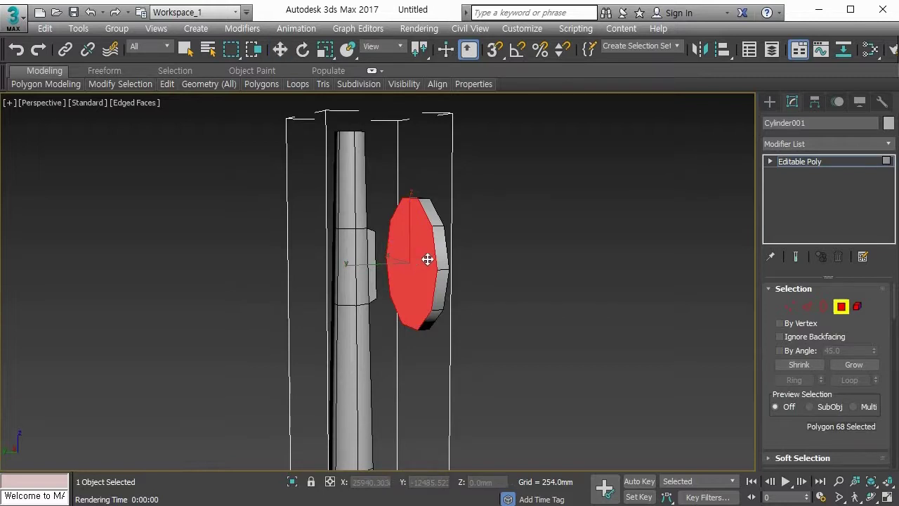
{"action": "left_click_drag", "start_coordinate": [411, 267], "coordinate": [405, 260]}
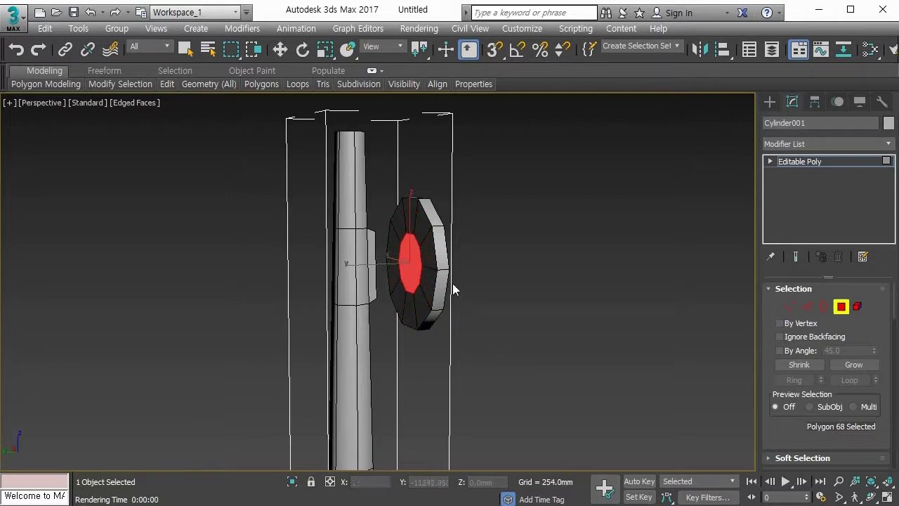
Step: Bridge the disc's inset back polygon to the pole's bevelled front polygon
{"action": "middle_click_drag", "start_coordinate": [452, 283], "coordinate": [401, 335], "text": "alt"}
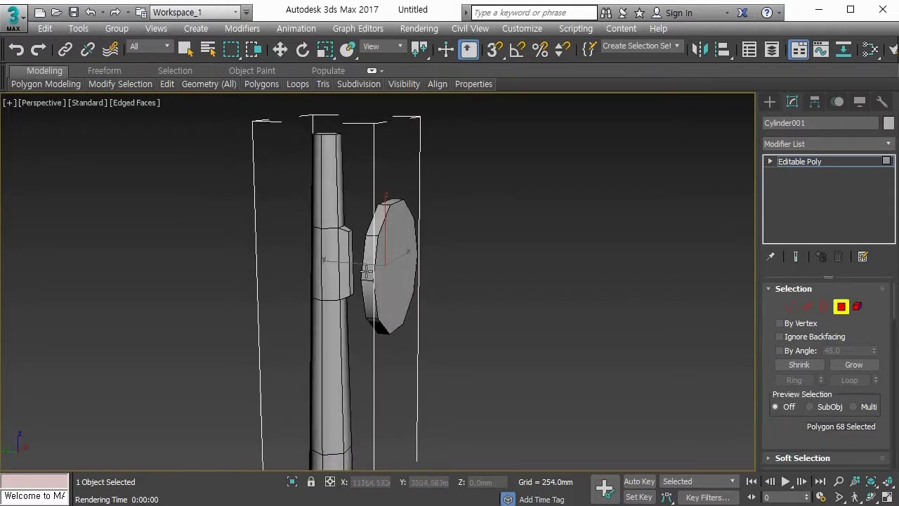
{"action": "left_click", "coordinate": [349, 272], "text": "ctrl"}
{"action": "middle_click_drag", "start_coordinate": [349, 272], "coordinate": [485, 294], "text": "alt"}
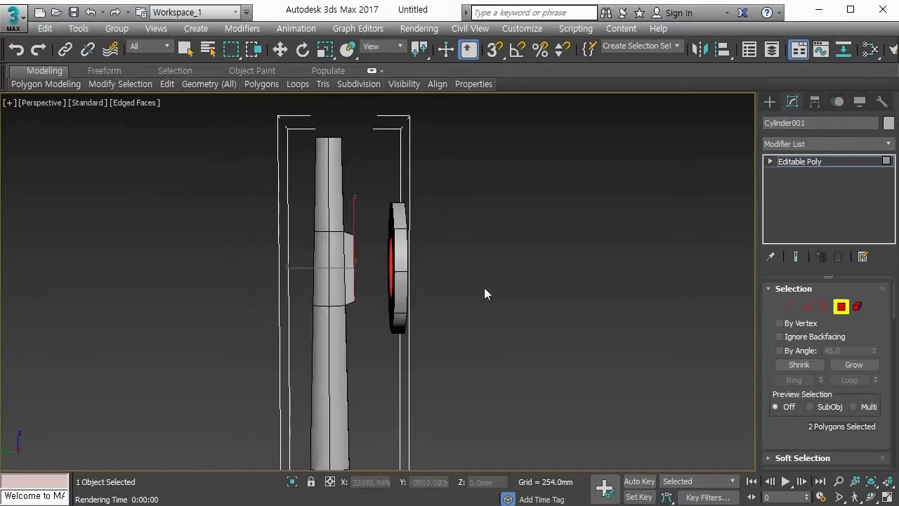
{"action": "left_click_drag", "start_coordinate": [779, 428], "coordinate": [773, 288]}
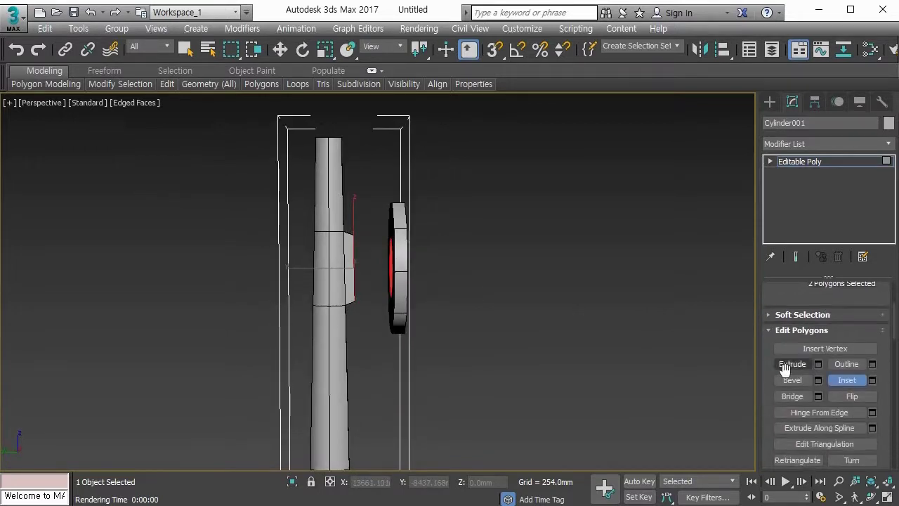
{"action": "middle_click_drag", "start_coordinate": [460, 326], "coordinate": [487, 340], "text": "alt"}
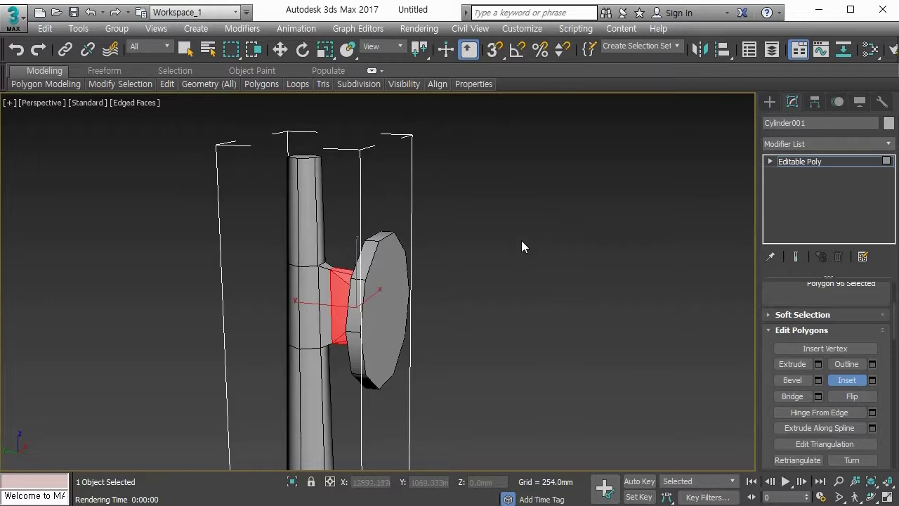
Step: Select every other polygon around the disc's rim and extrude them outward into five long blades
{"action": "left_click_drag", "start_coordinate": [357, 307], "coordinate": [357, 299]}
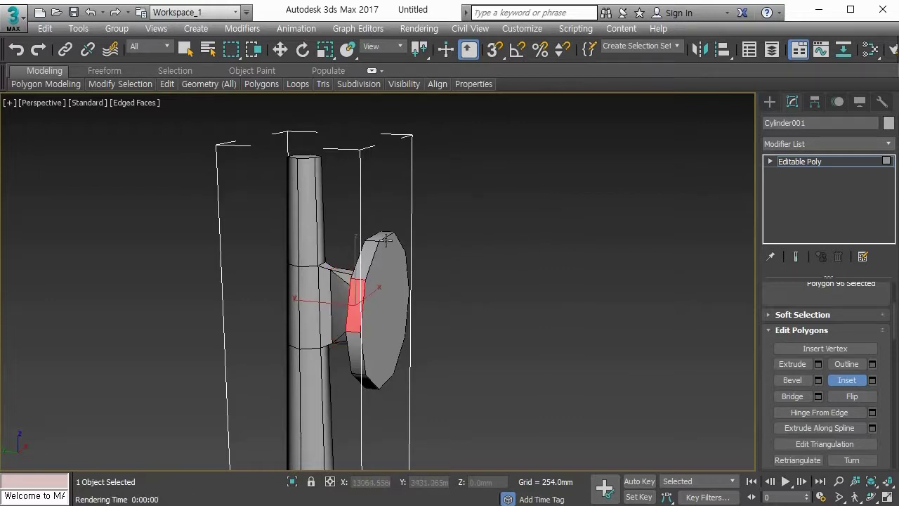
{"action": "middle_click_drag", "start_coordinate": [361, 371], "coordinate": [425, 312], "text": "alt"}
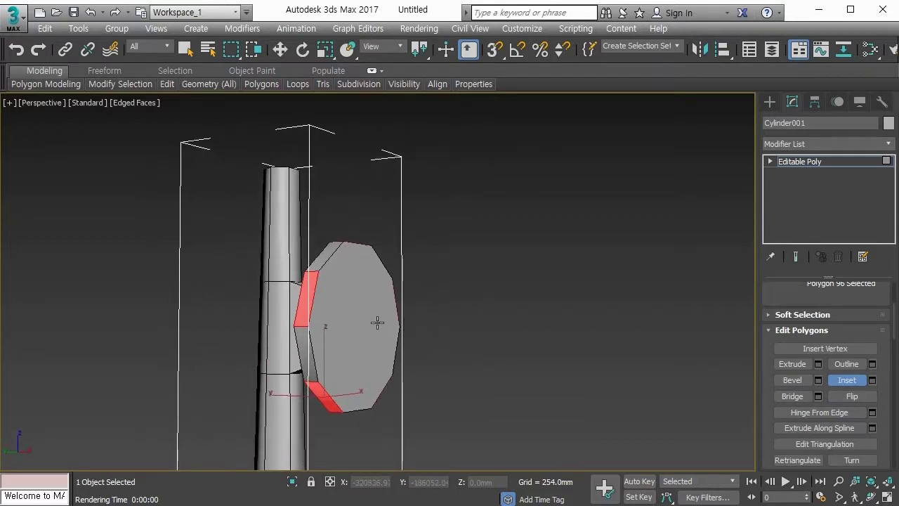
{"action": "key", "text": "shift+e"}
{"action": "left_click_drag", "start_coordinate": [311, 280], "coordinate": [290, 273]}
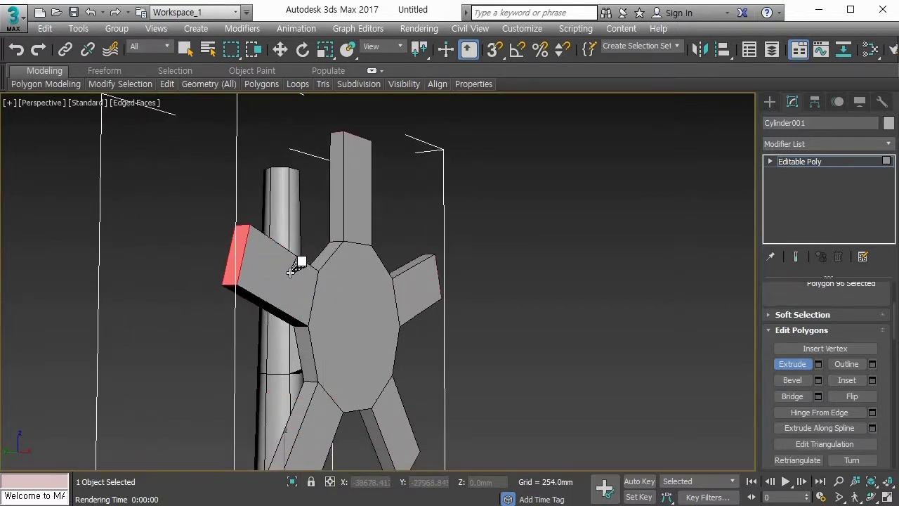
Step: Scale up the five blade end faces so that the blades flare outward
{"action": "key", "text": "r"}
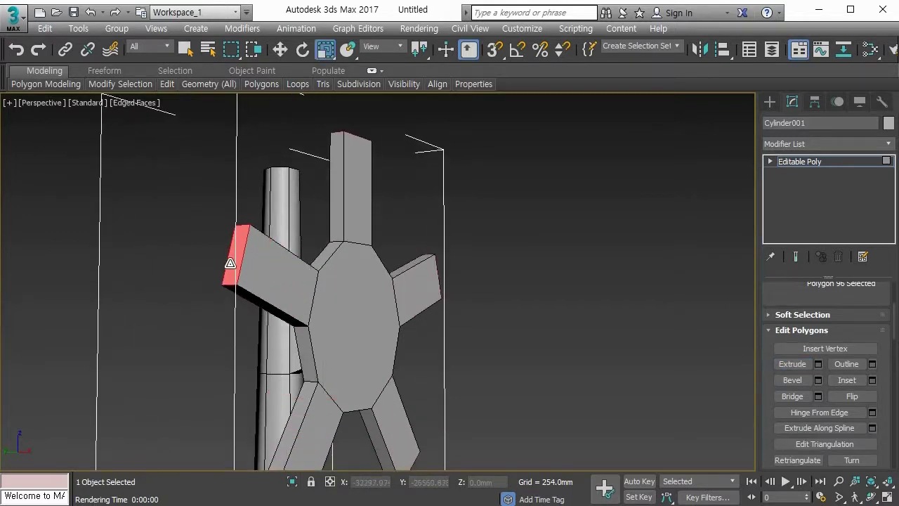
{"action": "left_click_drag", "start_coordinate": [236, 264], "coordinate": [246, 179]}
{"action": "scroll", "coordinate": [246, 179], "scroll_direction": "down", "scroll_amount": 2}
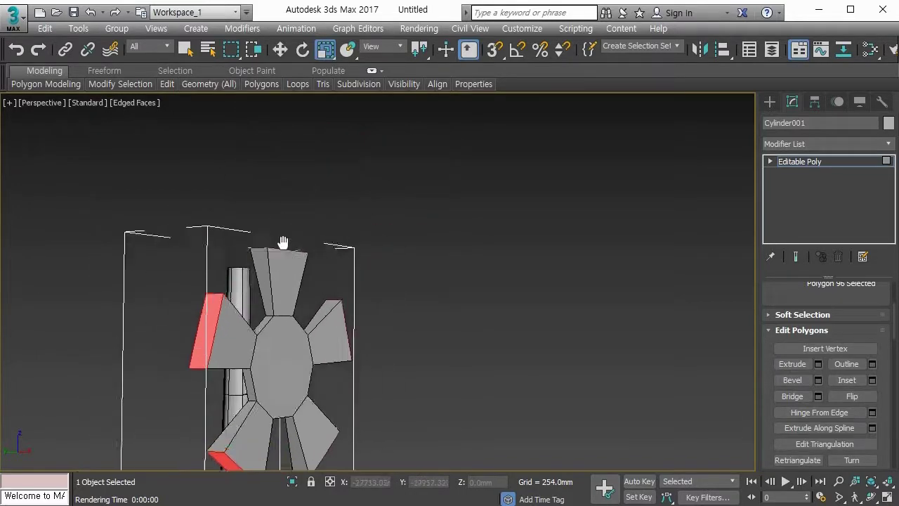
{"action": "mouse_move", "coordinate": [283, 241]}
{"action": "middle_mouse_down"}
{"action": "mouse_move", "coordinate": [267, 207]}
{"action": "mouse_move", "coordinate": [290, 236]}
{"action": "middle_mouse_up"}
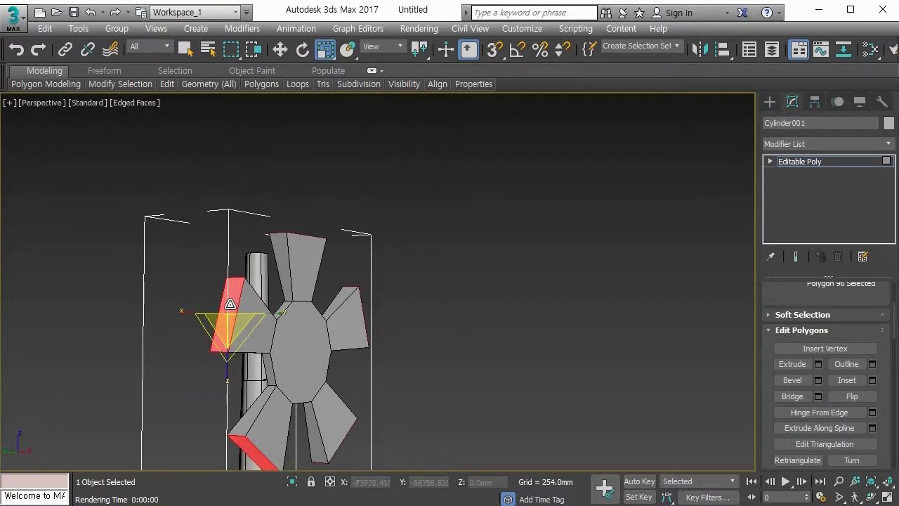
Step: Extrude the five blade ends a short distance further and scale their end faces to about 111%
{"action": "key", "text": "shift+e"}
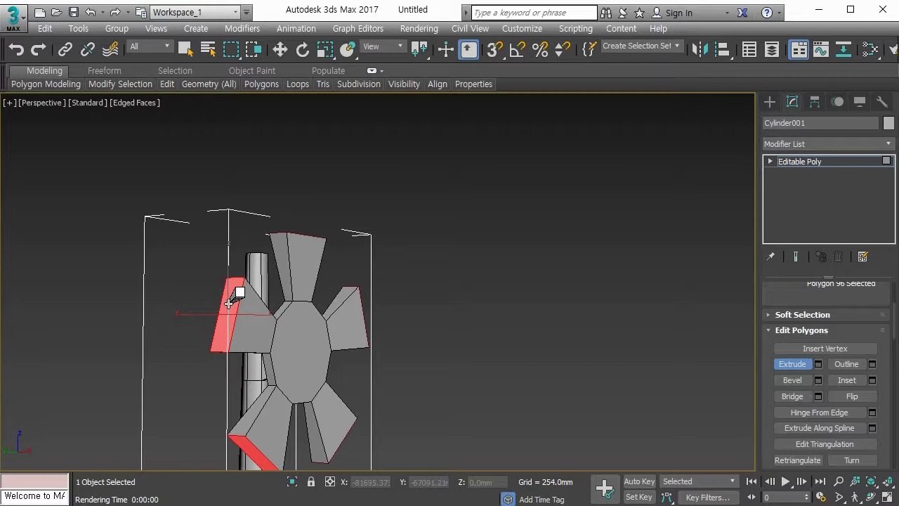
{"action": "left_click_drag", "start_coordinate": [229, 302], "coordinate": [225, 298]}
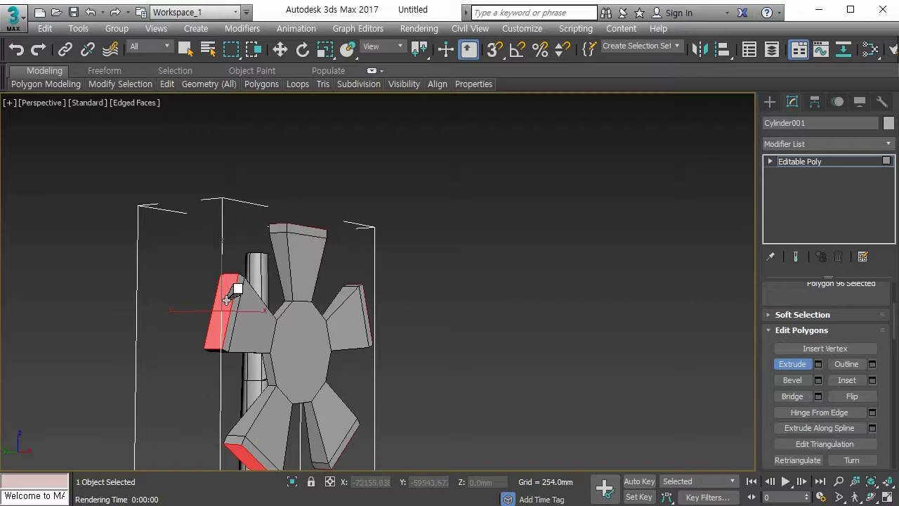
{"action": "key", "text": "r"}
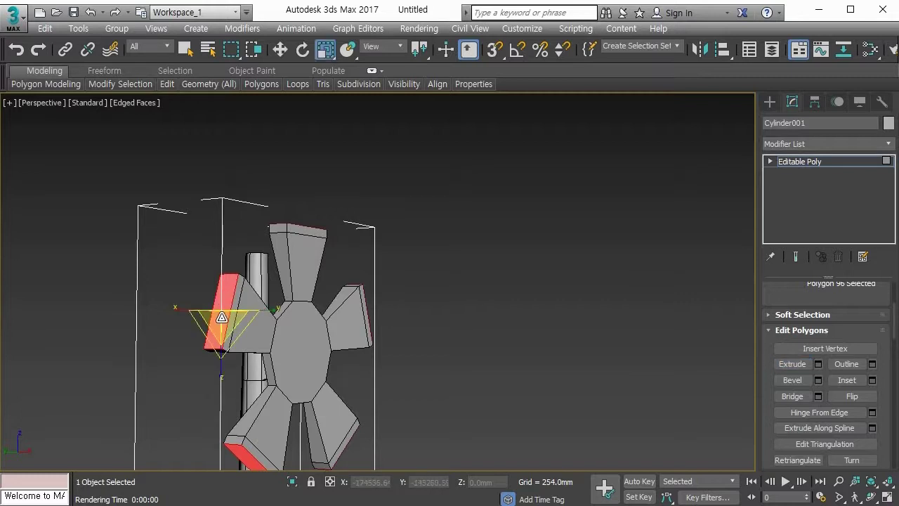
{"action": "middle_click_drag", "start_coordinate": [221, 319], "coordinate": [246, 290], "text": "alt"}
{"action": "left_click_drag", "start_coordinate": [246, 290], "coordinate": [247, 288]}
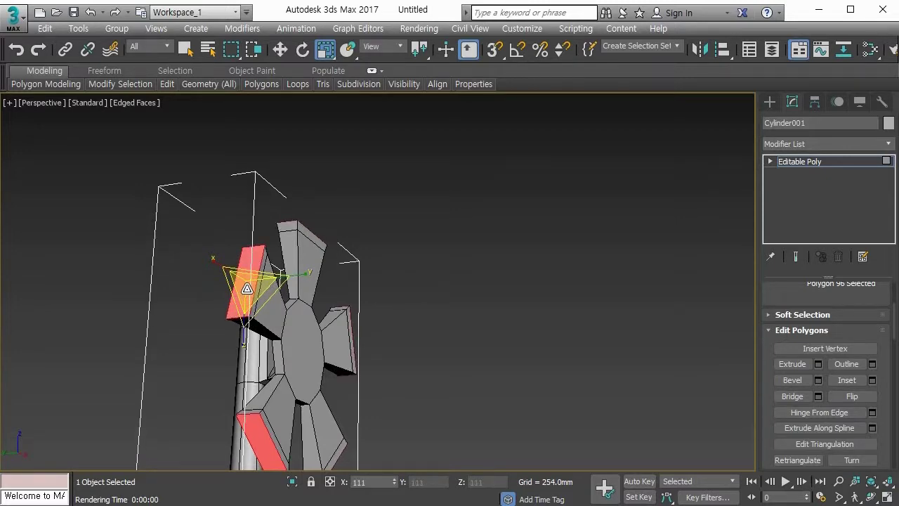
{"action": "middle_click_drag", "start_coordinate": [248, 288], "coordinate": [261, 318], "text": "alt"}
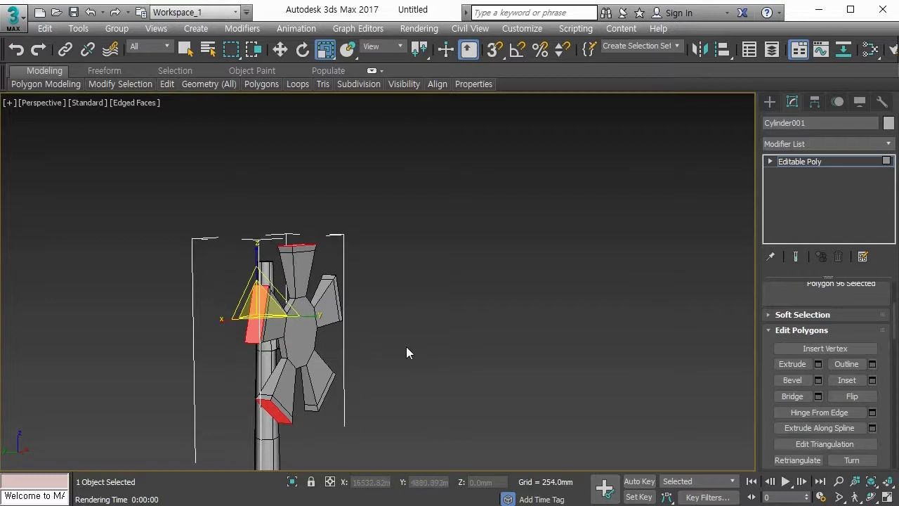
{"action": "key", "text": "ctrl+z"}
Step: Move the five blade end faces about 29 mm along the negative Y axis, away from the pole, and clear the selection
{"action": "key", "text": "w"}
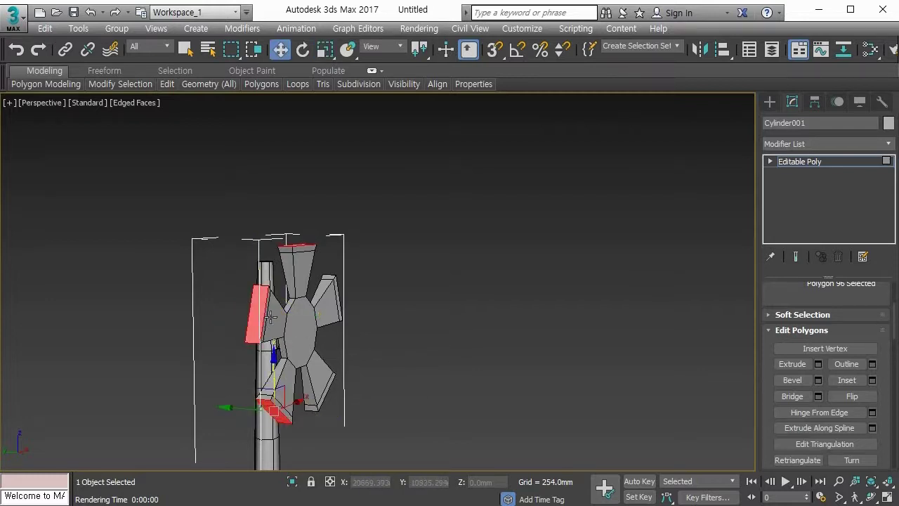
{"action": "left_click_drag", "start_coordinate": [237, 408], "coordinate": [244, 407]}
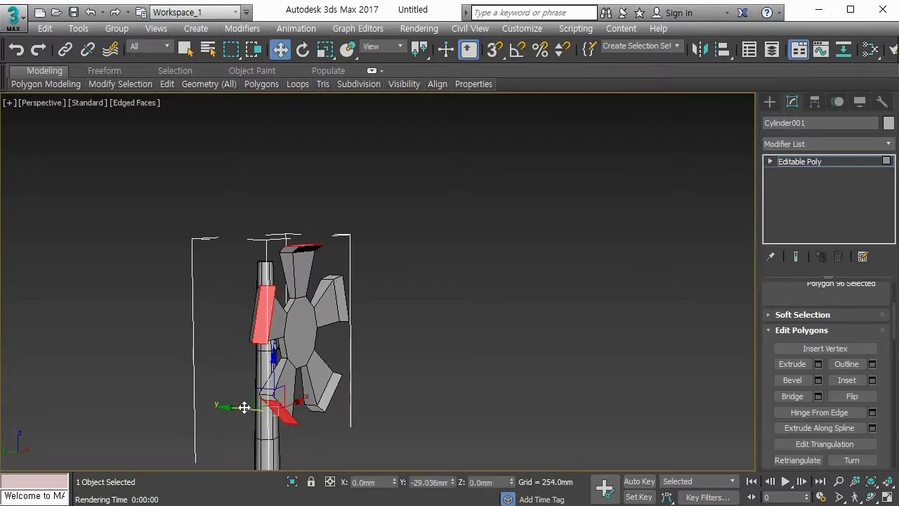
{"action": "middle_click_drag", "start_coordinate": [243, 407], "coordinate": [416, 337], "text": "alt"}
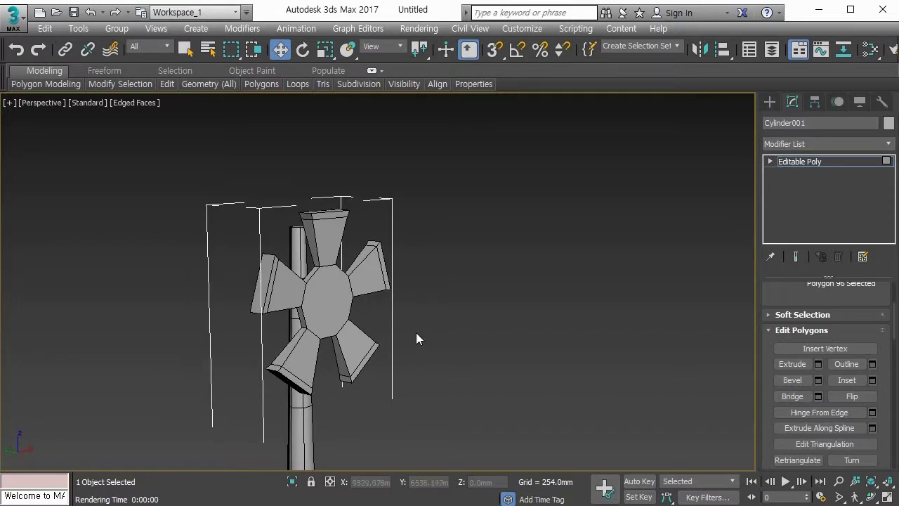
{"action": "left_click", "coordinate": [462, 311]}
{"action": "middle_click_drag", "start_coordinate": [462, 311], "coordinate": [498, 316]}
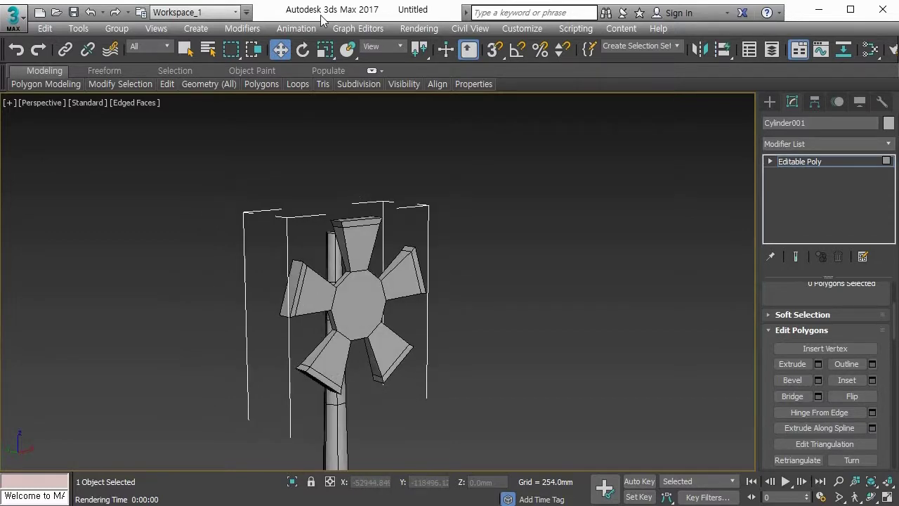
Step: Select the outer vertices of all five blades and move them about 114 mm along the negative Y axis, away from the pole
{"action": "middle_click_drag", "start_coordinate": [304, 205], "coordinate": [457, 217], "text": "alt"}
{"action": "key", "text": "1"}
{"action": "scroll", "coordinate": [436, 205], "scroll_direction": "up", "scroll_amount": 2}
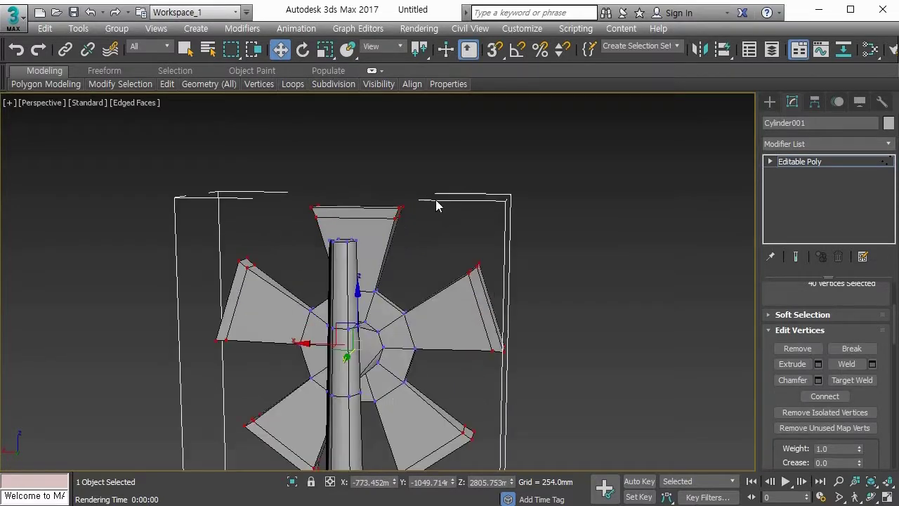
{"action": "left_click_drag", "start_coordinate": [287, 186], "coordinate": [431, 229]}
{"action": "middle_click_drag", "start_coordinate": [502, 407], "coordinate": [504, 270]}
{"action": "left_click_drag", "start_coordinate": [385, 276], "coordinate": [517, 357], "text": "ctrl"}
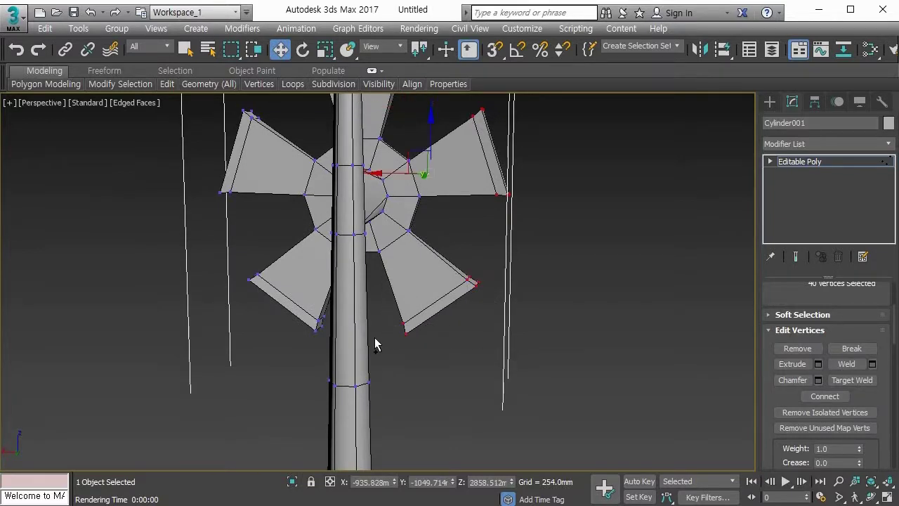
{"action": "mouse_move", "coordinate": [247, 276]}
{"action": "middle_mouse_down", "text": "alt"}
{"action": "mouse_move", "coordinate": [269, 274]}
{"action": "mouse_move", "coordinate": [251, 282]}
{"action": "middle_mouse_up", "text": "alt"}
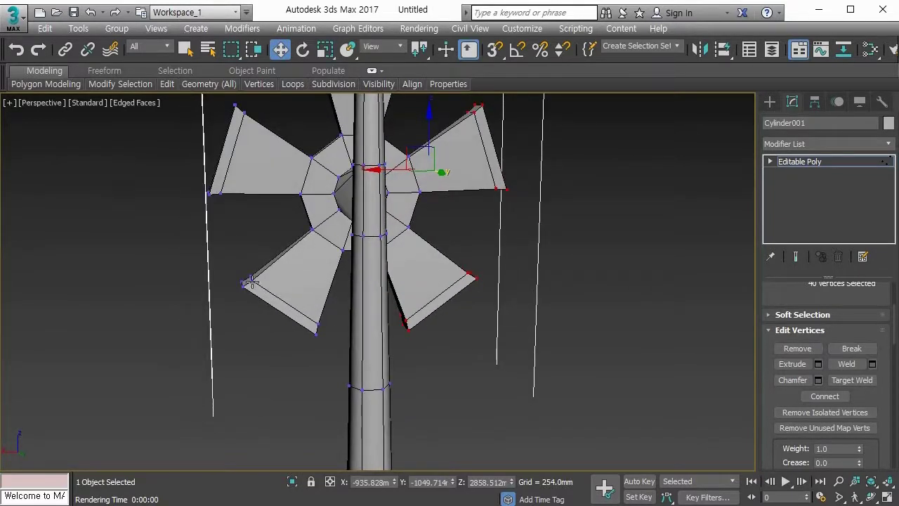
{"action": "left_click_drag", "start_coordinate": [234, 274], "coordinate": [331, 358], "text": "ctrl"}
{"action": "middle_click_drag", "start_coordinate": [280, 291], "coordinate": [262, 251], "text": "alt"}
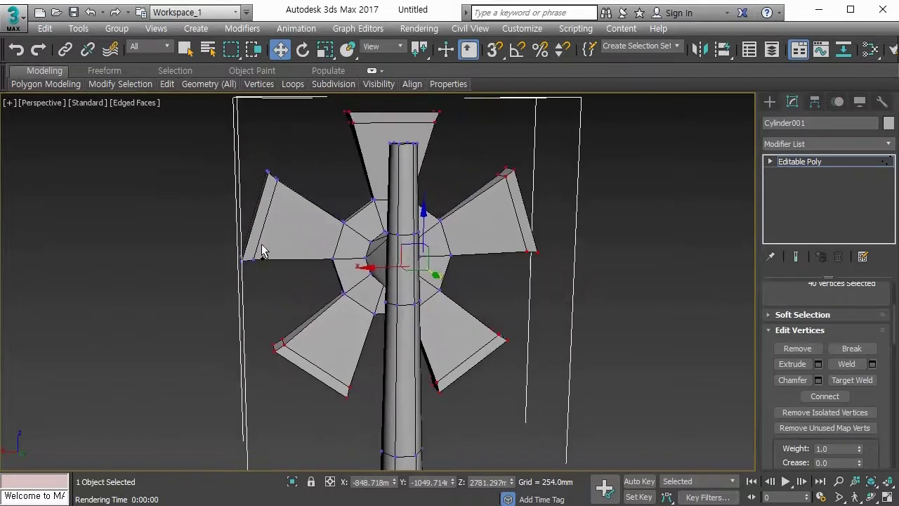
{"action": "left_click_drag", "start_coordinate": [222, 158], "coordinate": [294, 285], "text": "ctrl"}
{"action": "mouse_move", "coordinate": [321, 271]}
{"action": "middle_mouse_down", "text": "alt"}
{"action": "mouse_move", "coordinate": [241, 277]}
{"action": "mouse_move", "coordinate": [198, 265]}
{"action": "mouse_move", "coordinate": [316, 257]}
{"action": "mouse_move", "coordinate": [269, 279]}
{"action": "mouse_move", "coordinate": [311, 262]}
{"action": "mouse_move", "coordinate": [325, 277]}
{"action": "mouse_move", "coordinate": [406, 265]}
{"action": "mouse_move", "coordinate": [308, 267]}
{"action": "mouse_move", "coordinate": [341, 257]}
{"action": "mouse_move", "coordinate": [329, 276]}
{"action": "middle_mouse_up", "text": "alt"}
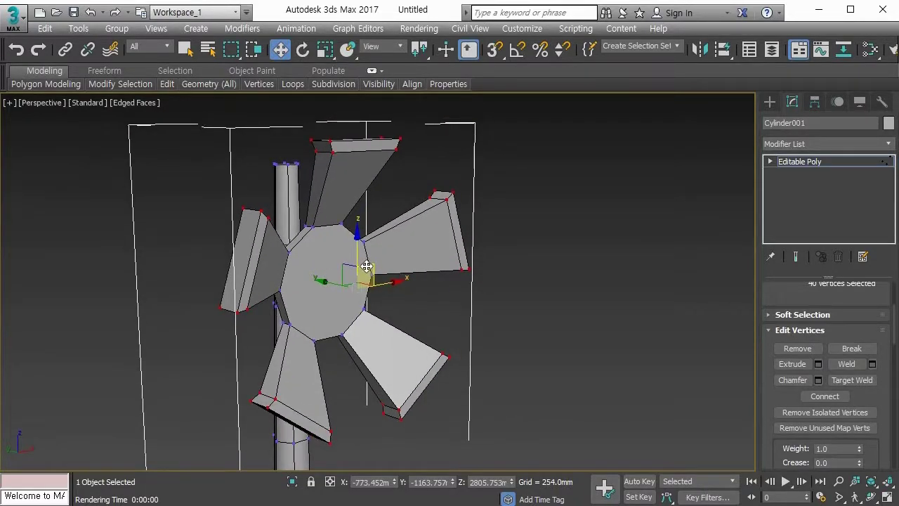
Step: Create a sphere primitive with AutoGrid on, centred on the front face of the ten-sided hub
{"action": "left_click", "coordinate": [769, 102]}
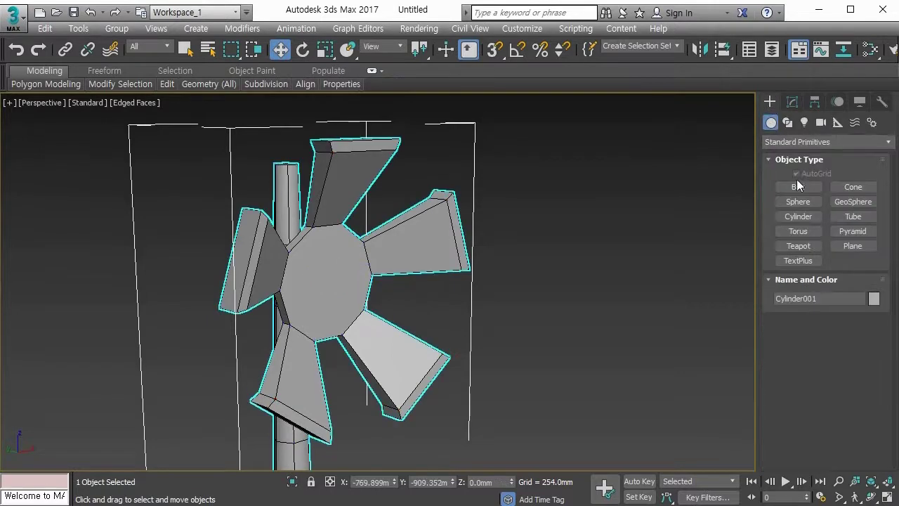
{"action": "left_click", "coordinate": [798, 204]}
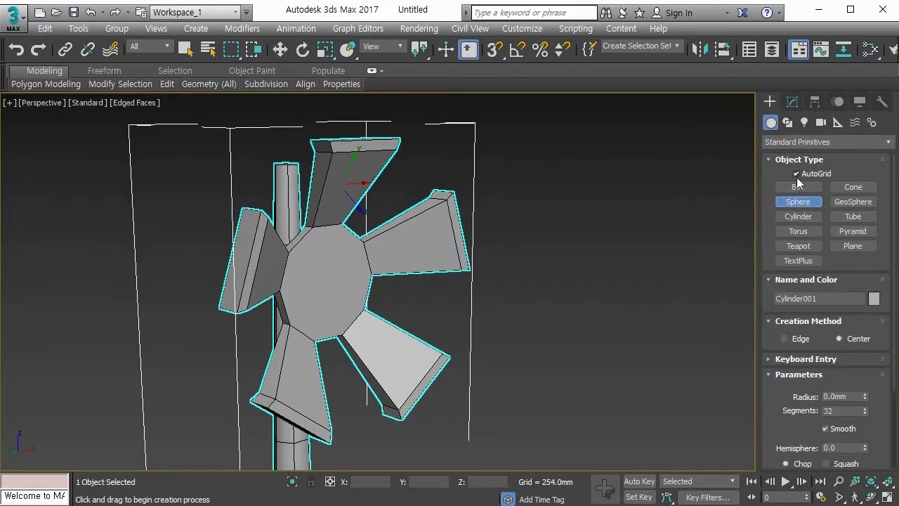
{"action": "left_click", "coordinate": [811, 173]}
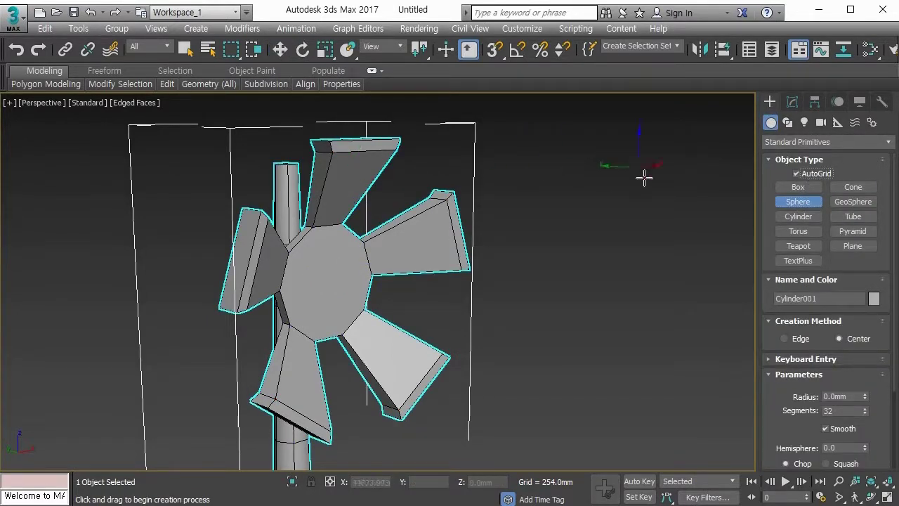
{"action": "left_click_drag", "start_coordinate": [327, 281], "coordinate": [355, 304]}
Step: Move the sphere so that it is centred horizontally on the windmill's hub
{"action": "key", "text": "w"}
{"action": "left_click_drag", "start_coordinate": [302, 283], "coordinate": [328, 288]}
{"action": "middle_click_drag", "start_coordinate": [328, 289], "coordinate": [237, 283], "text": "alt"}
{"action": "middle_click_drag", "start_coordinate": [317, 283], "coordinate": [343, 288], "text": "alt"}
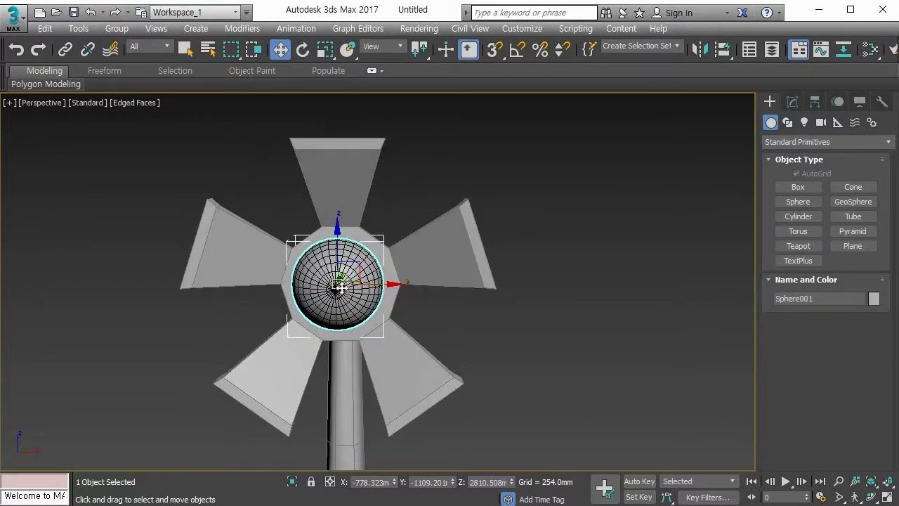
{"action": "left_click_drag", "start_coordinate": [388, 284], "coordinate": [392, 283]}
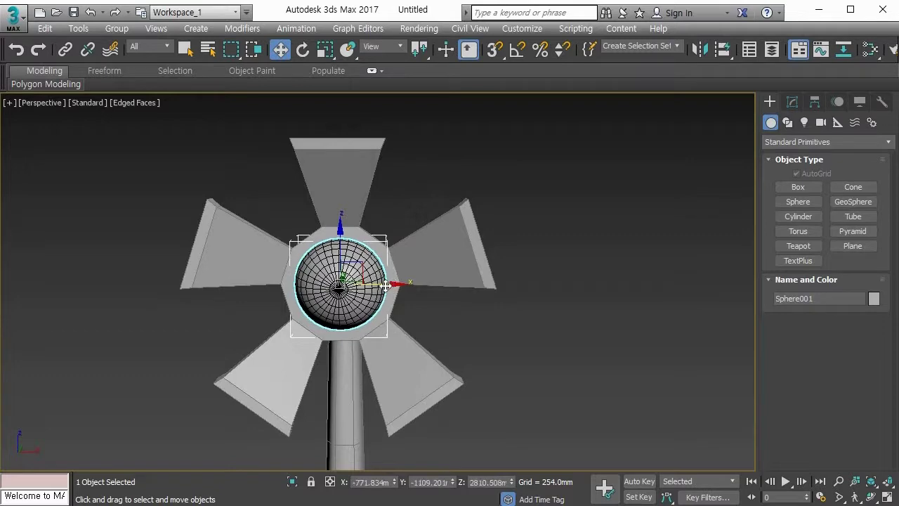
{"action": "scroll", "coordinate": [389, 285], "scroll_direction": "down", "scroll_amount": 3}
{"action": "middle_click_drag", "start_coordinate": [390, 285], "coordinate": [490, 300], "text": "alt"}
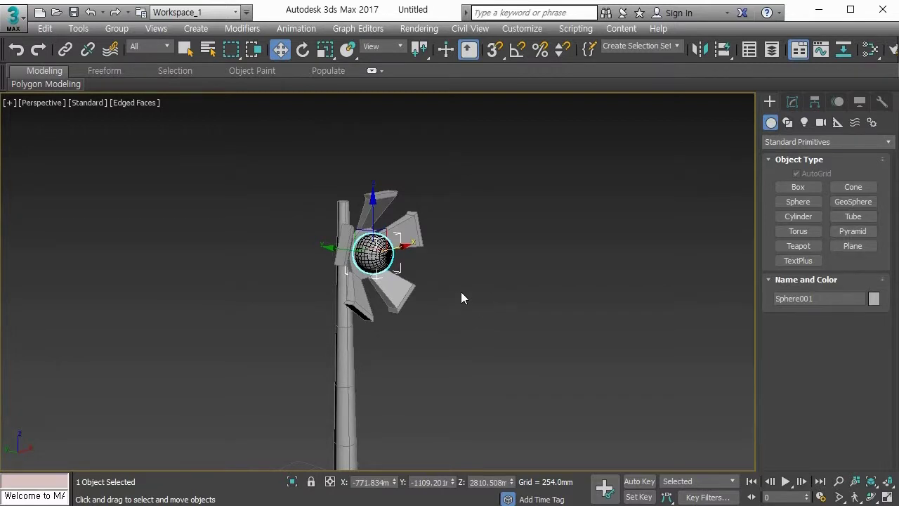
Step: Attach the sphere to the windmill's Editable Poly object
{"action": "left_click", "coordinate": [342, 299]}
{"action": "middle_click_drag", "start_coordinate": [344, 301], "coordinate": [351, 315]}
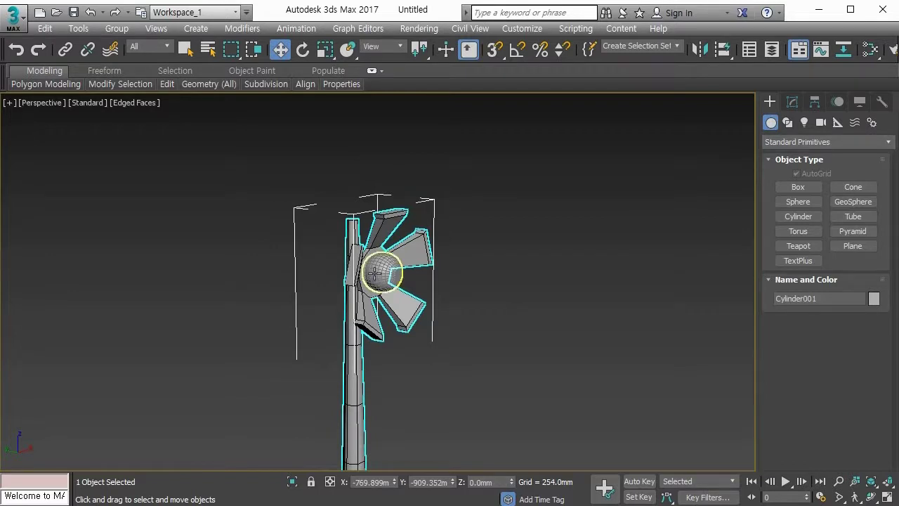
{"action": "key", "text": "alt+a"}
{"action": "left_click", "coordinate": [375, 269]}
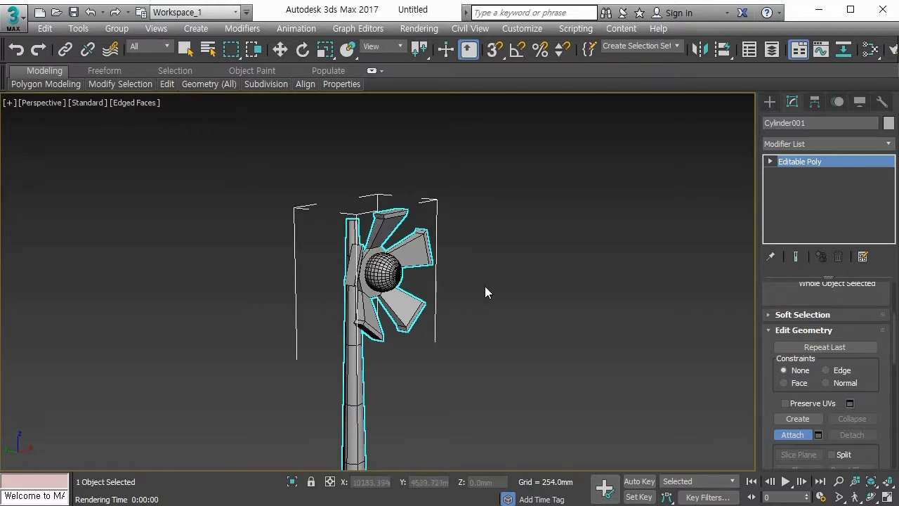
{"action": "key", "text": "w"}
{"action": "left_click", "coordinate": [457, 284]}
{"action": "left_click", "coordinate": [391, 291]}
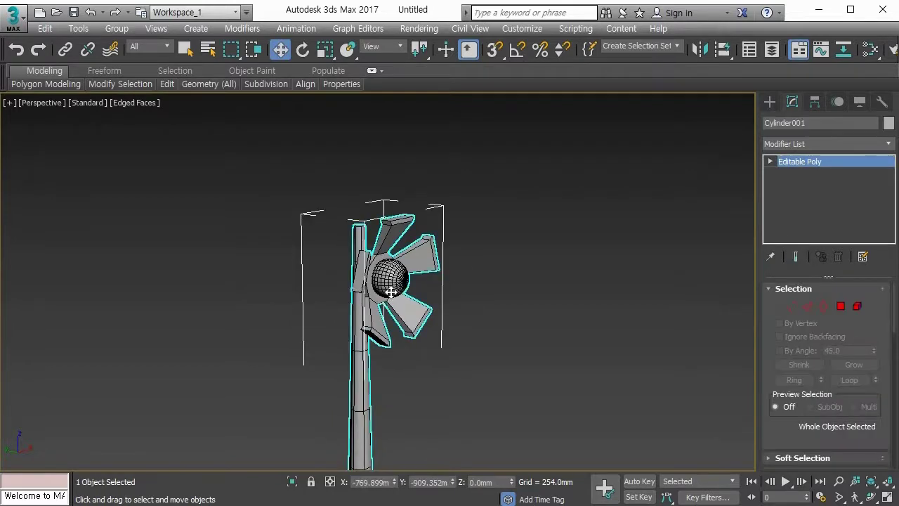
Step: Turn on NURMS smoothing for the windmill with 3 iterations and check the smoothed blades and pole base
{"action": "middle_click_drag", "start_coordinate": [391, 291], "coordinate": [411, 285], "text": "alt"}
{"action": "scroll", "coordinate": [373, 281], "scroll_direction": "down", "scroll_amount": 3}
{"action": "scroll", "coordinate": [382, 278], "scroll_direction": "down", "scroll_amount": 2}
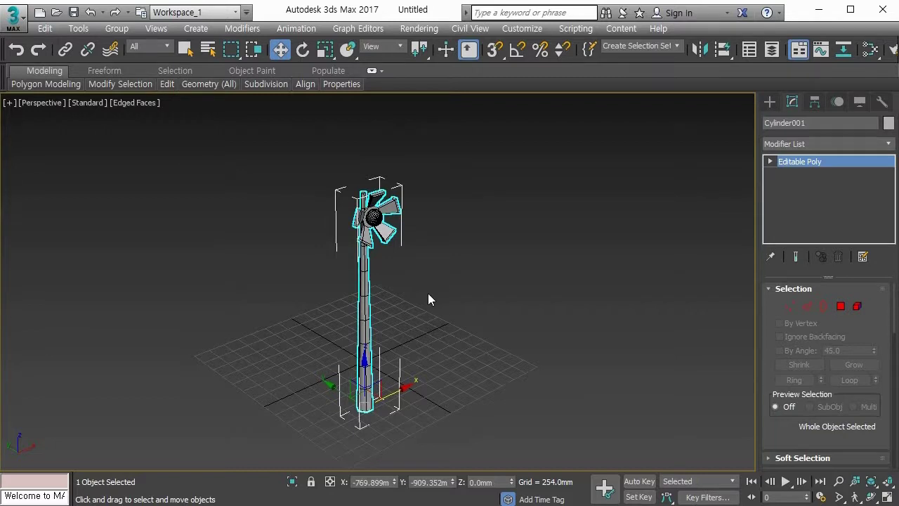
{"action": "key", "text": "ctrl+q"}
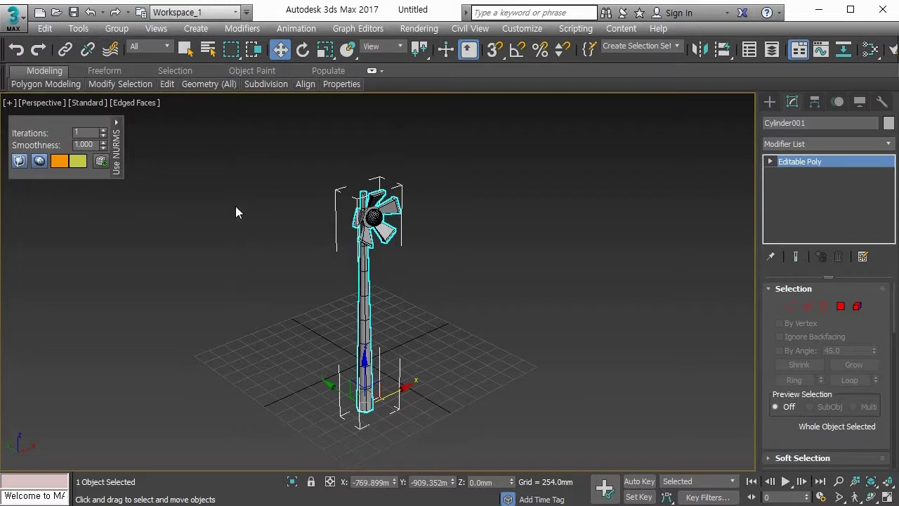
{"action": "left_click", "coordinate": [103, 130]}
{"action": "left_click", "coordinate": [102, 130]}
{"action": "scroll", "coordinate": [380, 291], "scroll_direction": "up", "scroll_amount": 5}
{"action": "scroll", "coordinate": [375, 269], "scroll_direction": "down", "scroll_amount": 4}
{"action": "scroll", "coordinate": [375, 269], "scroll_direction": "up", "scroll_amount": 1}
{"action": "middle_click_drag", "start_coordinate": [375, 269], "coordinate": [409, 344]}
{"action": "scroll", "coordinate": [408, 344], "scroll_direction": "up", "scroll_amount": 4}
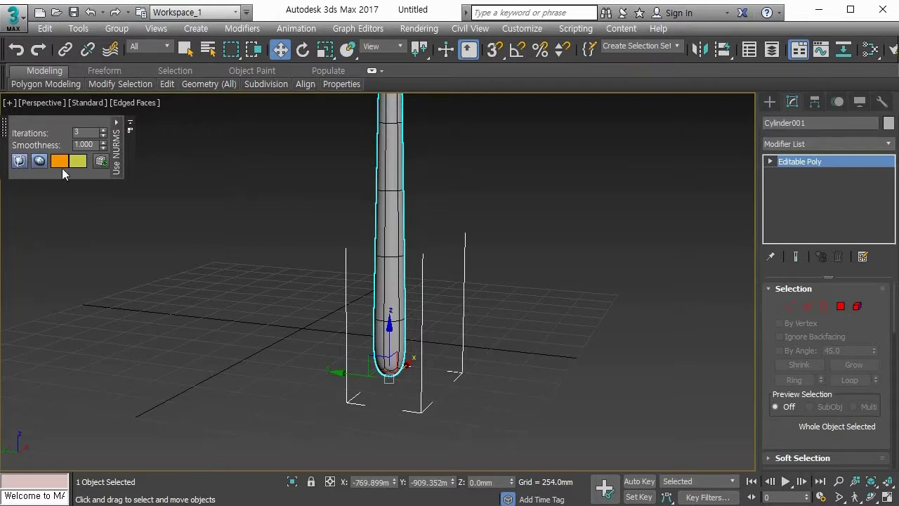
{"action": "scroll", "coordinate": [372, 333], "scroll_direction": "up", "scroll_amount": 3}
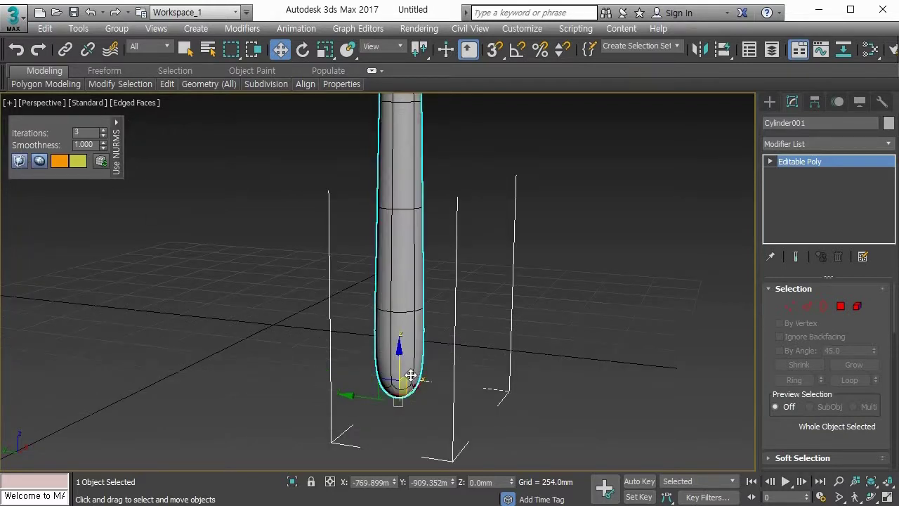
Step: Insert a supporting edge loop just above the pole's base with smoothing off, and turn NURMS smoothing back on
{"action": "key", "text": "Escape"}
{"action": "key", "text": "alt+s"}
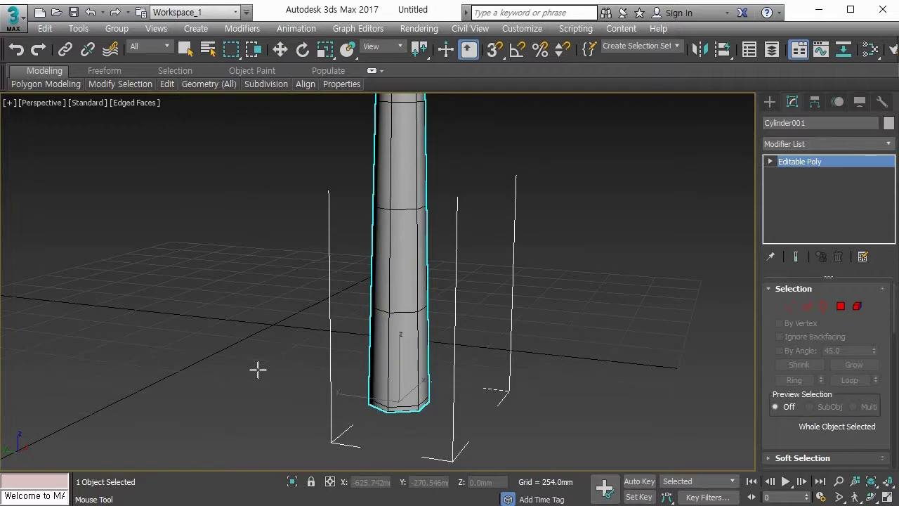
{"action": "key", "text": "ctrl+BackSpace"}
{"action": "middle_click_drag", "start_coordinate": [321, 316], "coordinate": [385, 328], "text": "alt"}
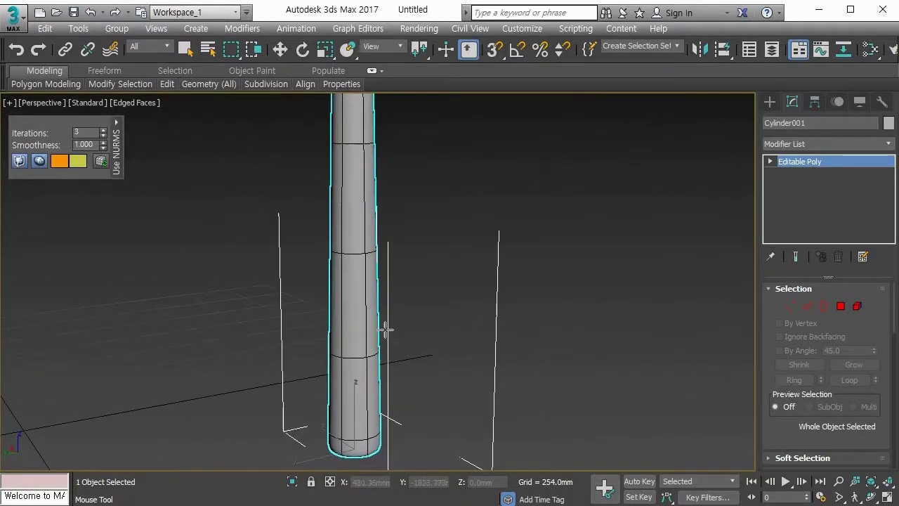
{"action": "scroll", "coordinate": [399, 297], "scroll_direction": "down", "scroll_amount": 4}
{"action": "key", "text": "w"}
{"action": "middle_click_drag", "start_coordinate": [436, 251], "coordinate": [358, 287], "text": "alt"}
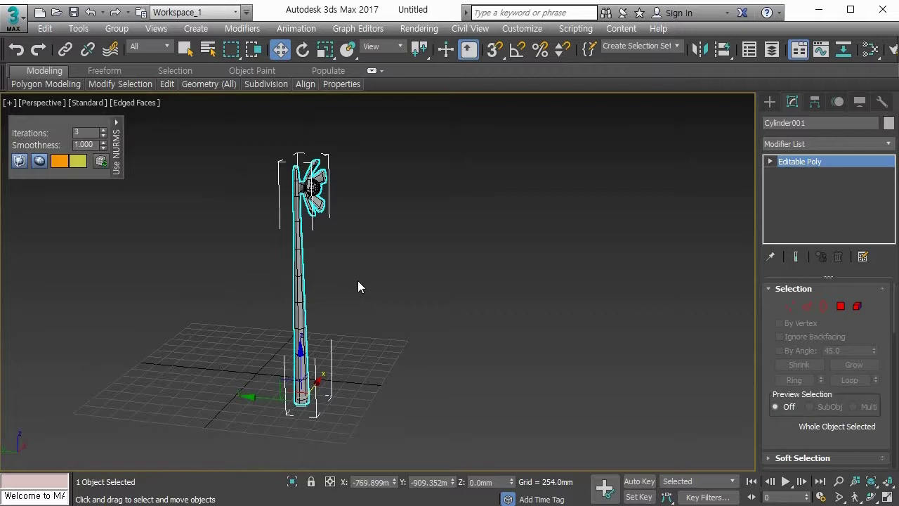
Step: Add a Bend modifier to the windmill with an angle of 24 and a direction of 71.5 on the Z axis
{"action": "left_click", "coordinate": [795, 145]}
{"action": "type", "text": "bend"}
{"action": "key", "text": "Return"}
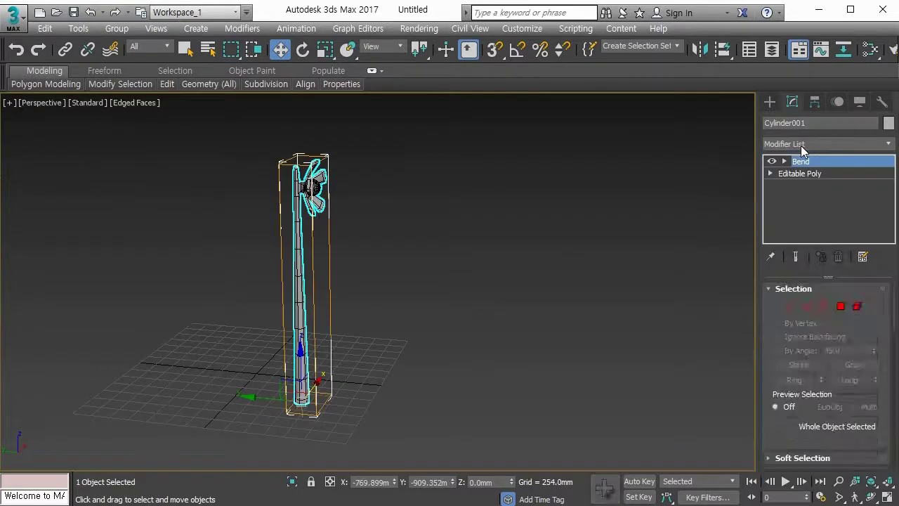
{"action": "left_click", "coordinate": [863, 314]}
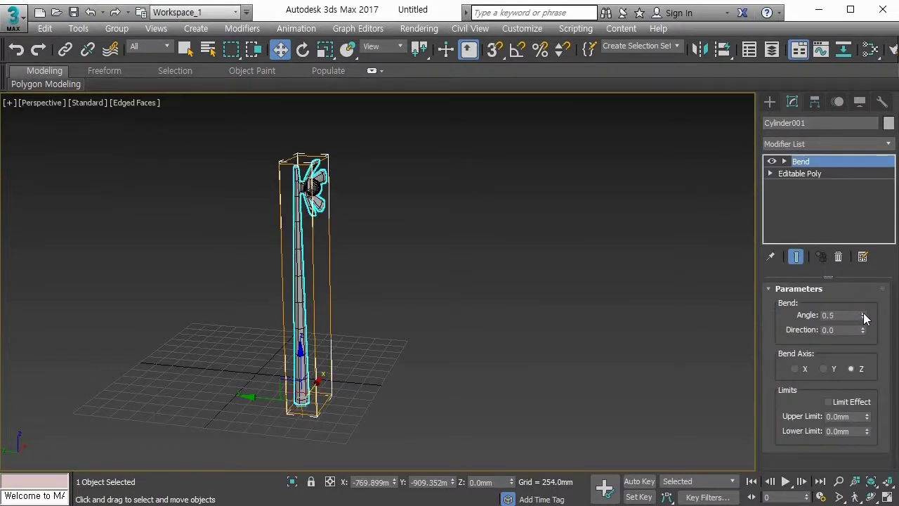
{"action": "left_click_drag", "start_coordinate": [863, 317], "coordinate": [846, 299]}
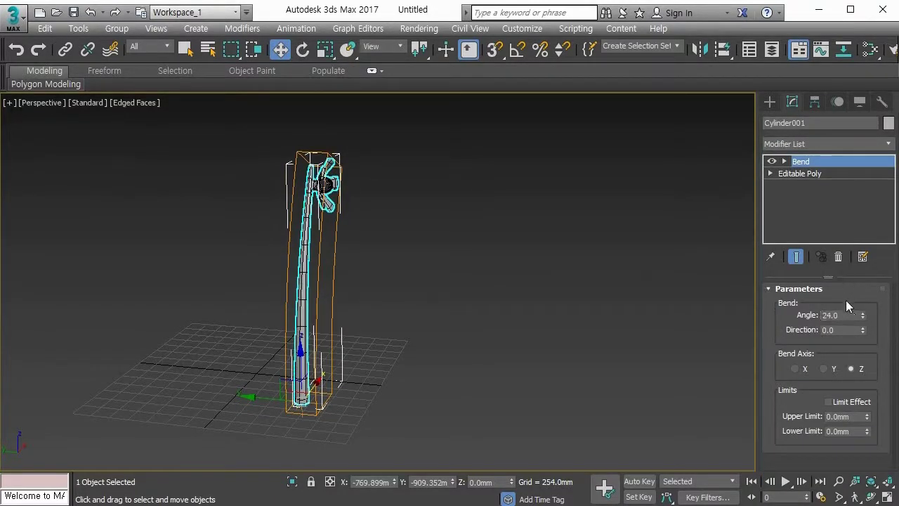
{"action": "left_click_drag", "start_coordinate": [864, 332], "coordinate": [863, 227]}
{"action": "middle_click_drag", "start_coordinate": [487, 302], "coordinate": [476, 296]}
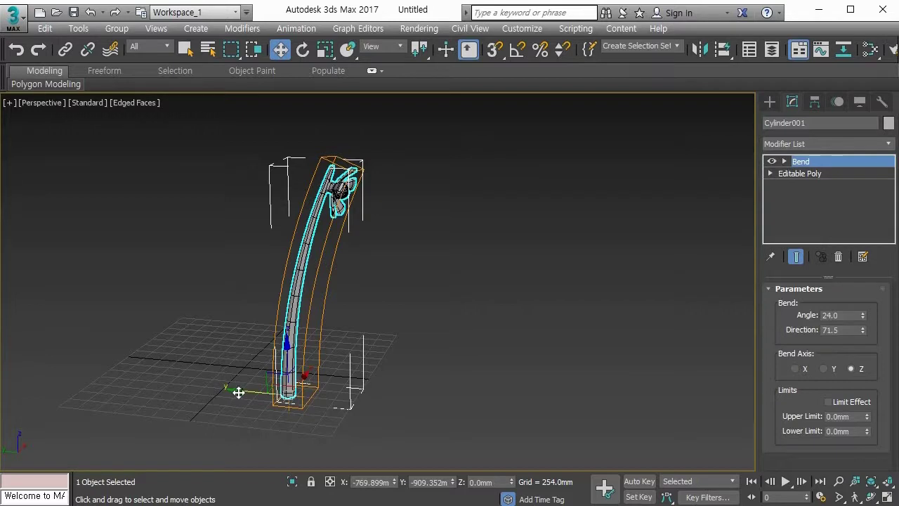
Step: Copy the bent windmill about 461 mm along the Y axis and set the copy's bend direction to 297 and angle to -37
{"action": "left_click_drag", "start_coordinate": [238, 392], "coordinate": [203, 387], "text": "shift"}
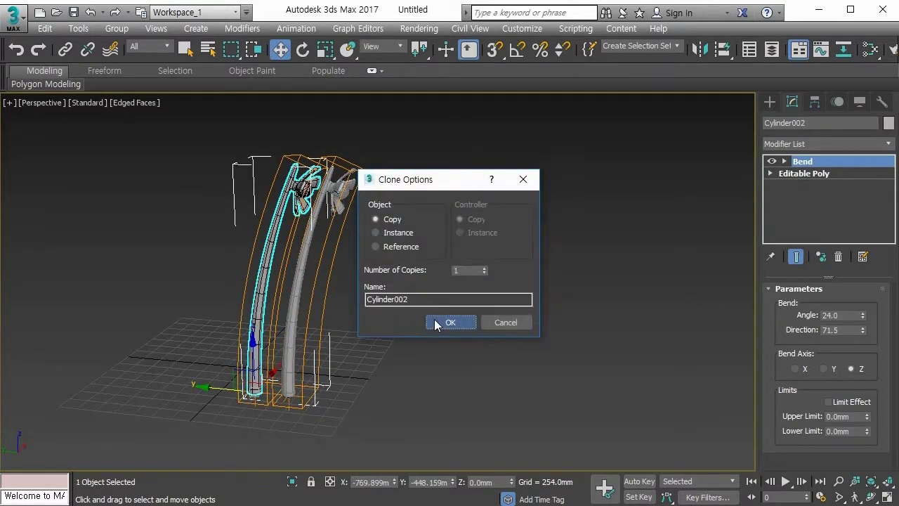
{"action": "left_click", "coordinate": [448, 323]}
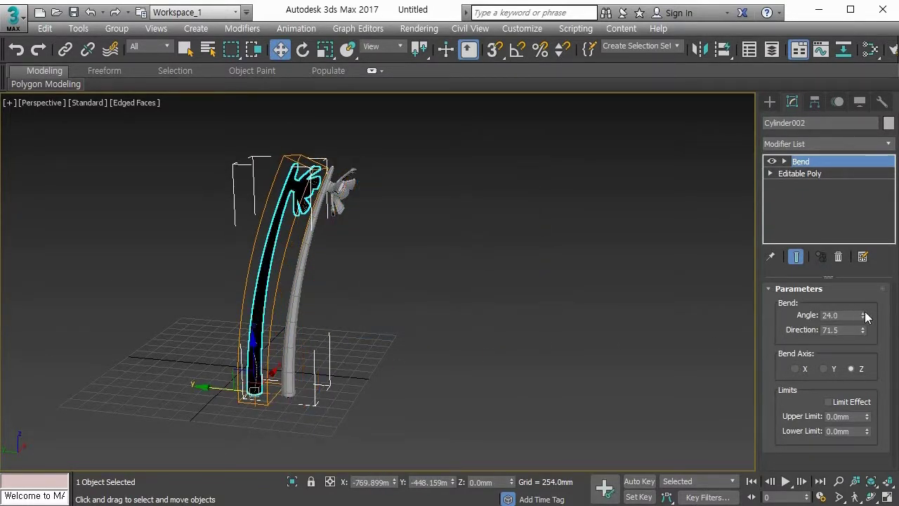
{"action": "left_click_drag", "start_coordinate": [864, 330], "coordinate": [830, 57]}
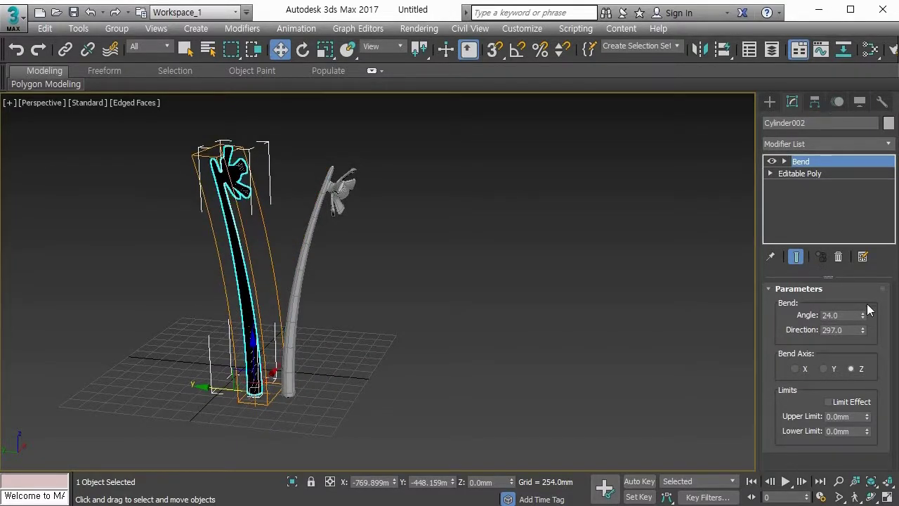
{"action": "left_click_drag", "start_coordinate": [863, 314], "coordinate": [851, 400]}
Step: Rotate the copied windmill about -72 degrees around the Z axis
{"action": "key", "text": "e"}
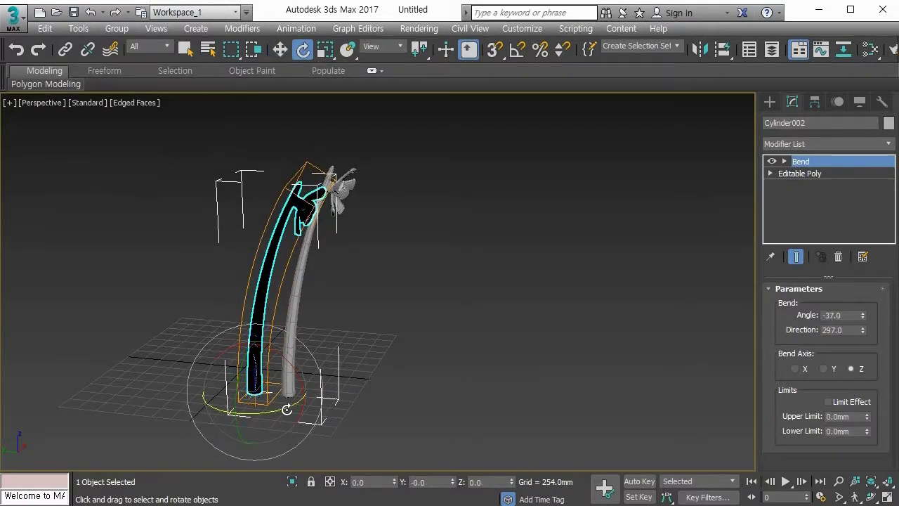
{"action": "left_click_drag", "start_coordinate": [286, 409], "coordinate": [186, 420]}
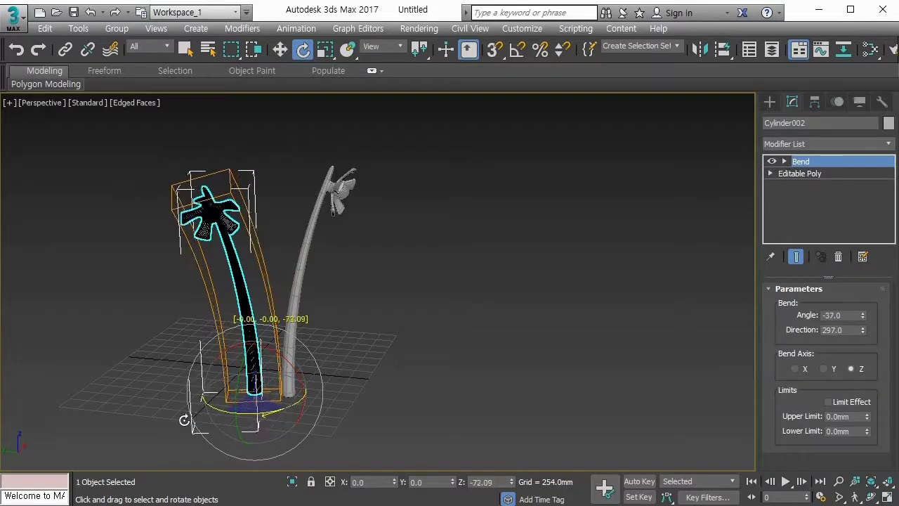
{"action": "middle_click_drag", "start_coordinate": [330, 435], "coordinate": [275, 447], "text": "alt"}
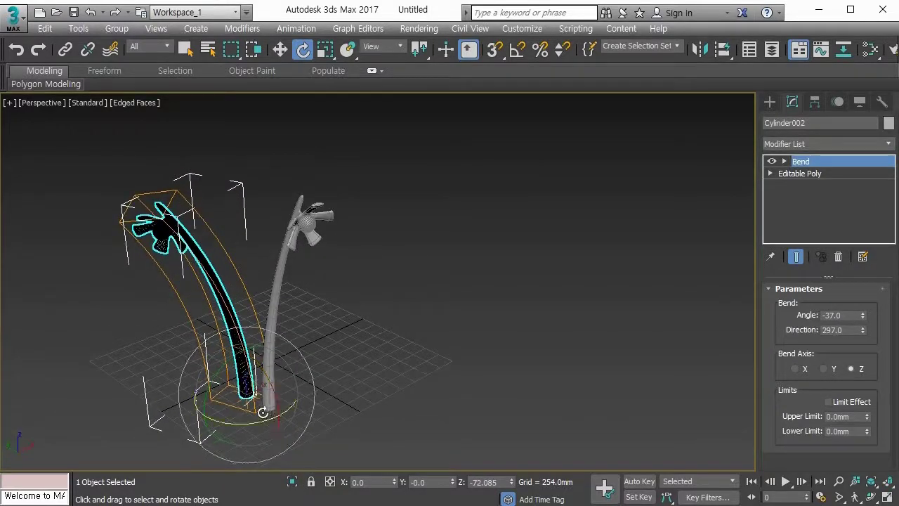
Step: Copy the rotated windmill about 563 mm along the X axis as an independent copy
{"action": "key", "text": "w"}
{"action": "left_click_drag", "start_coordinate": [282, 378], "coordinate": [316, 369], "text": "shift"}
{"action": "left_click", "coordinate": [449, 324]}
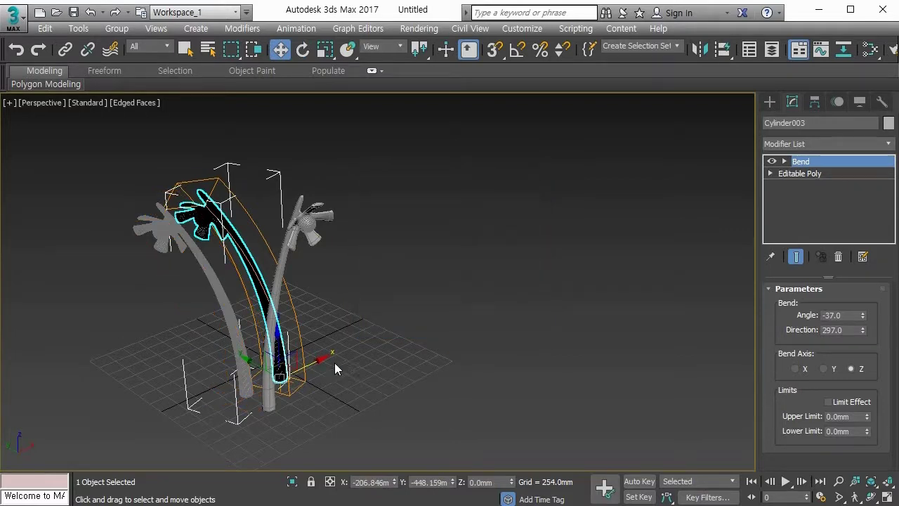
Step: Rotate the third windmill to about 161 degrees around the Z axis, adjust its bend angle, and clear the selection
{"action": "key", "text": "e"}
{"action": "mouse_move", "coordinate": [291, 401]}
{"action": "left_mouse_down"}
{"action": "mouse_move", "coordinate": [277, 408]}
{"action": "mouse_move", "coordinate": [173, 405]}
{"action": "mouse_move", "coordinate": [87, 385]}
{"action": "mouse_move", "coordinate": [105, 387]}
{"action": "left_mouse_up"}
{"action": "middle_click_drag", "start_coordinate": [306, 410], "coordinate": [210, 391], "text": "alt"}
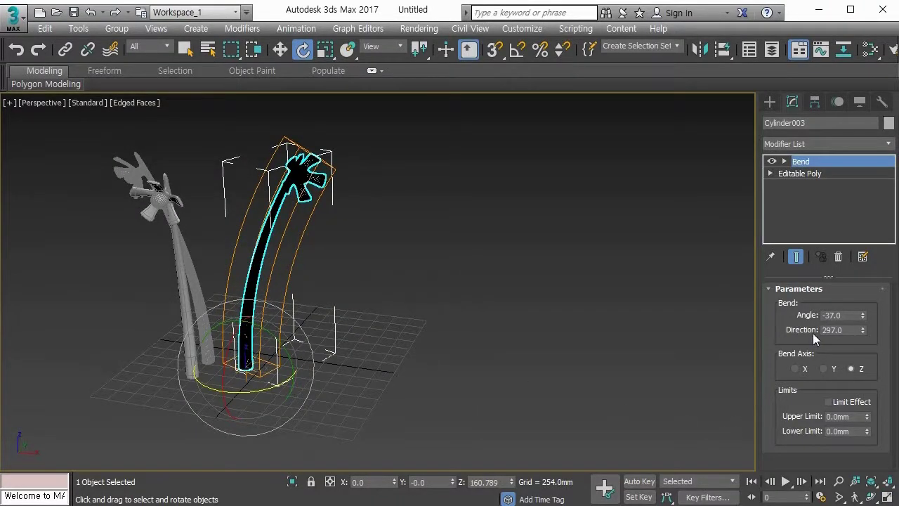
{"action": "left_click_drag", "start_coordinate": [862, 317], "coordinate": [863, 337]}
{"action": "left_click", "coordinate": [384, 333]}
Step: Render the perspective view of the three bent windmills and close the rendered image
{"action": "middle_click_drag", "start_coordinate": [385, 328], "coordinate": [471, 328], "text": "alt"}
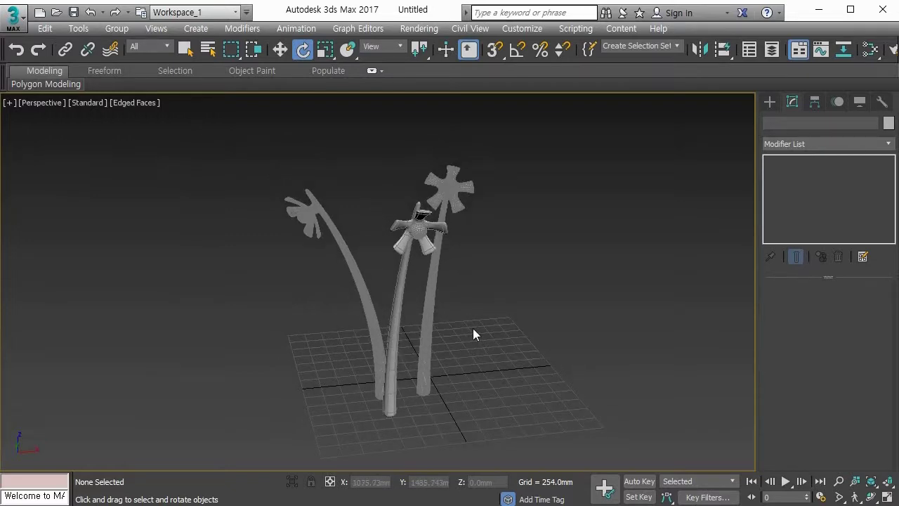
{"action": "key", "text": "shift+q"}
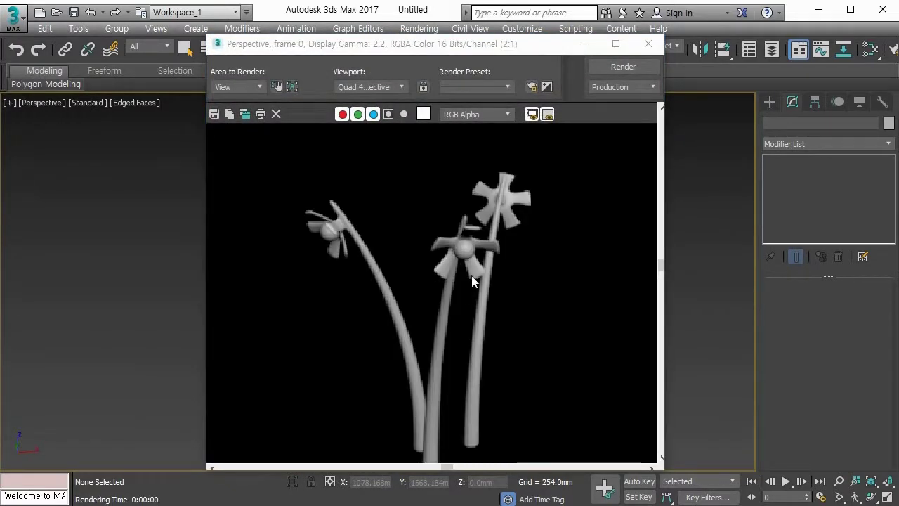
{"action": "left_click", "coordinate": [647, 44]}
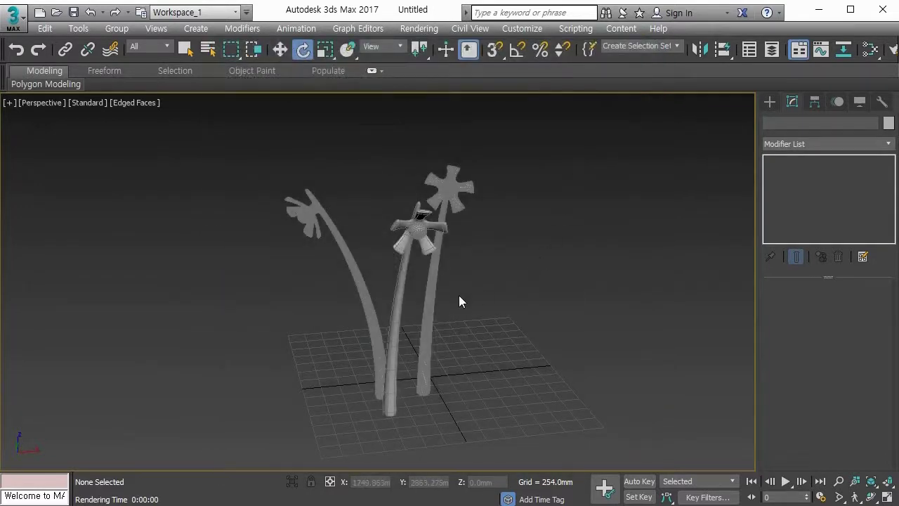
Step: Select the original windmill and inspect its hub and blades up close
{"action": "left_click", "coordinate": [409, 302]}
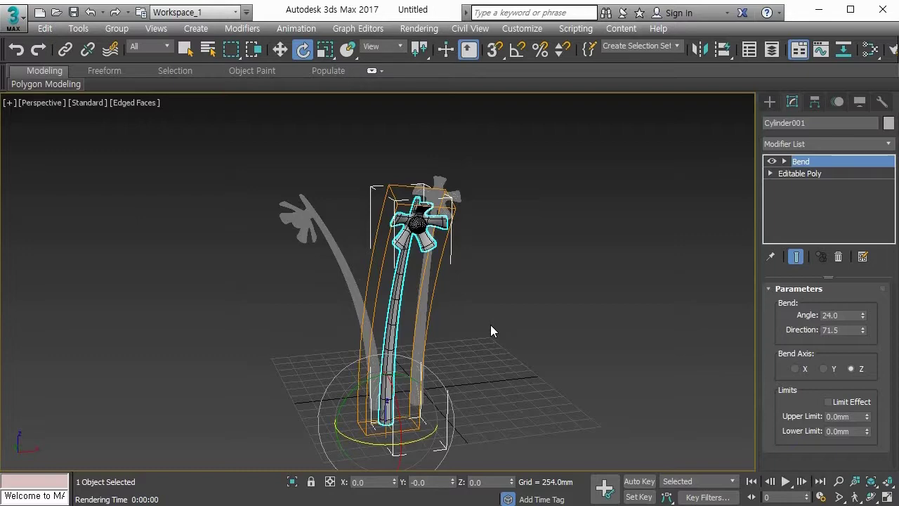
{"action": "scroll", "coordinate": [489, 277], "scroll_direction": "up", "scroll_amount": 6}
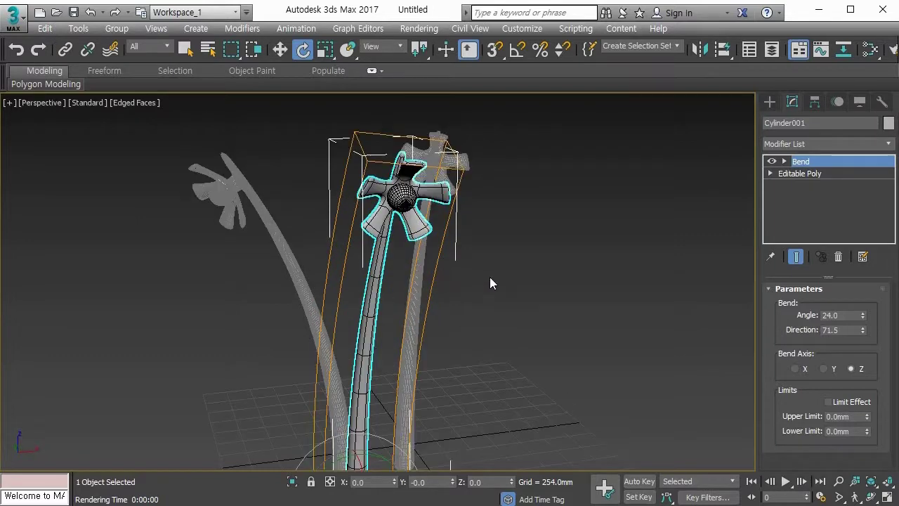
{"action": "middle_click_drag", "start_coordinate": [502, 296], "coordinate": [546, 335]}
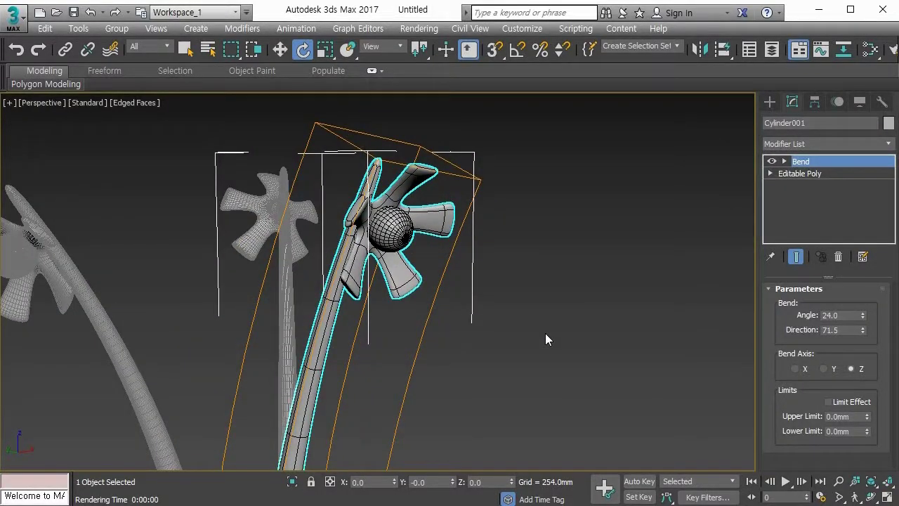